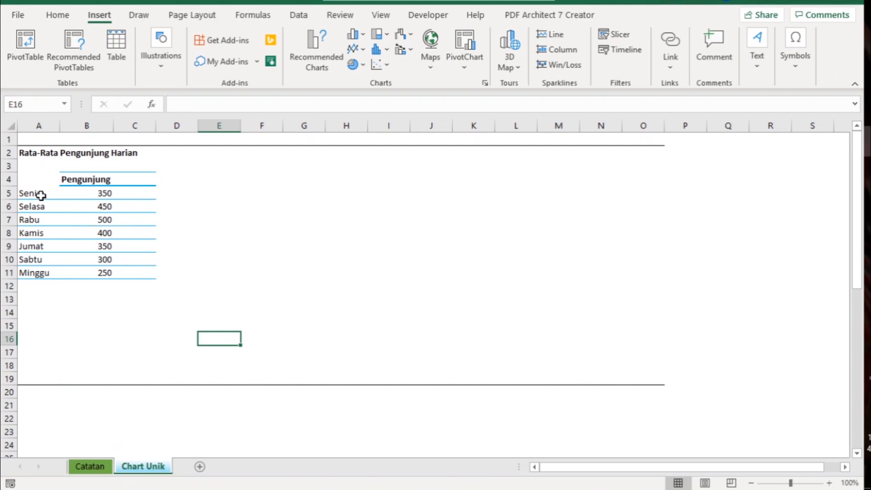
Insert a 2-D clustered column chart from the daily visitor data in A5:B11 and move it up slightly beside the table.
left_click_drag(36, 194, 93, 268)
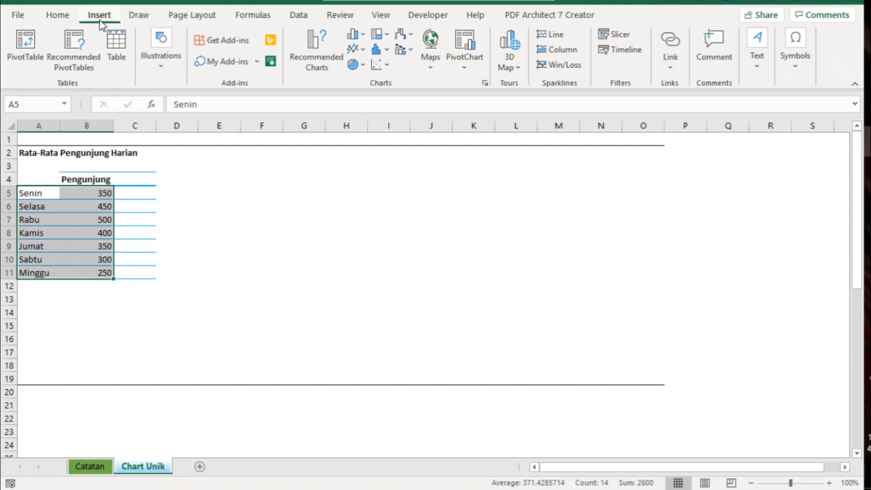
left_click(366, 40)
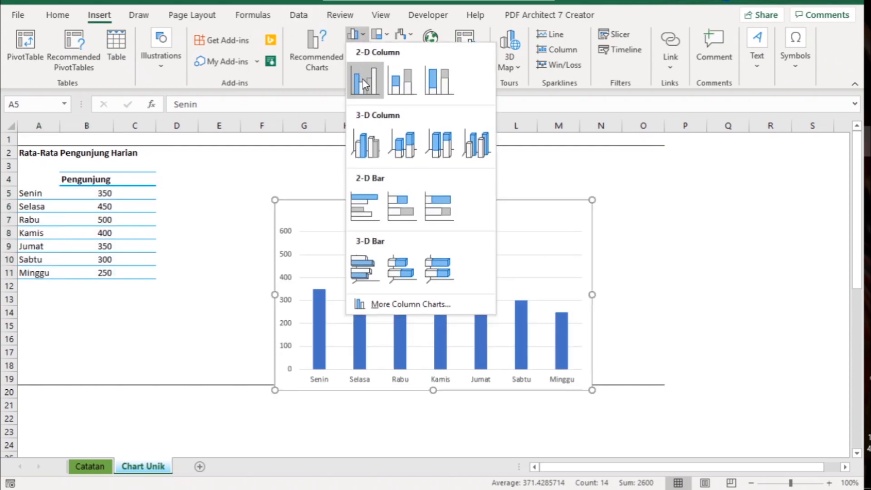
left_click(362, 80)
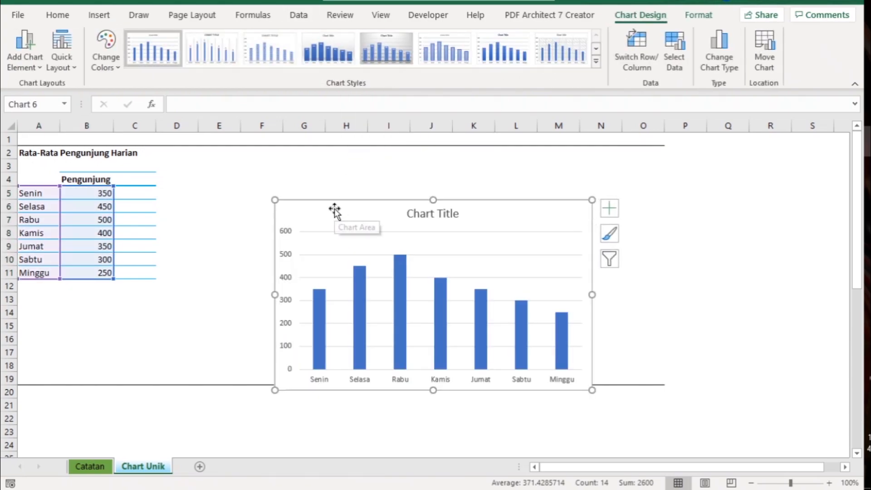
left_click_drag(337, 210, 329, 174)
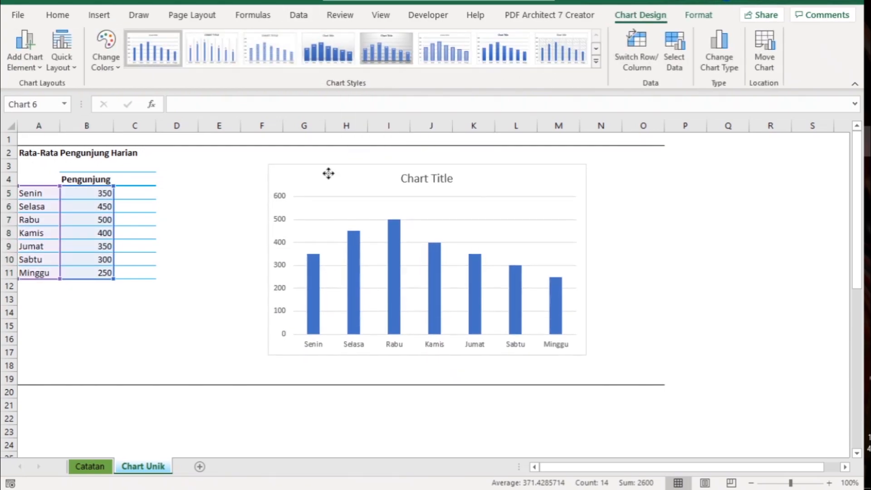
Delete the vertical axis and the horizontal gridlines from the column chart.
left_click(280, 247)
key("Delete")
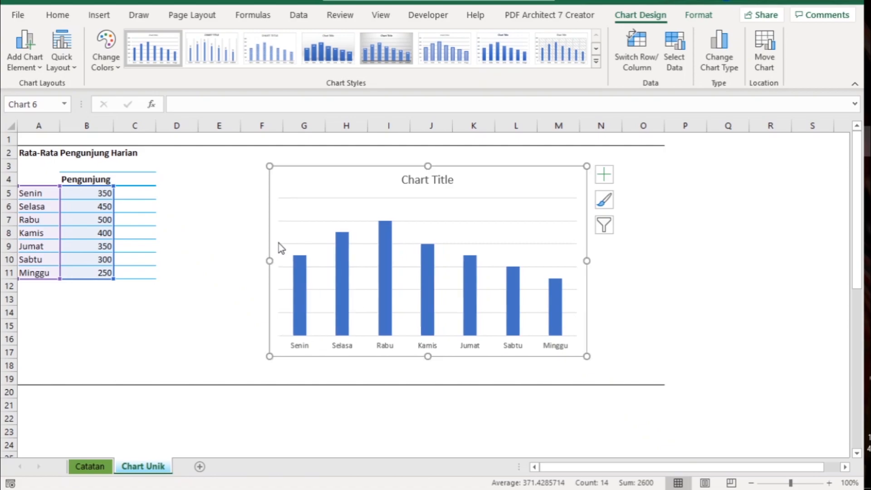
left_click(291, 221)
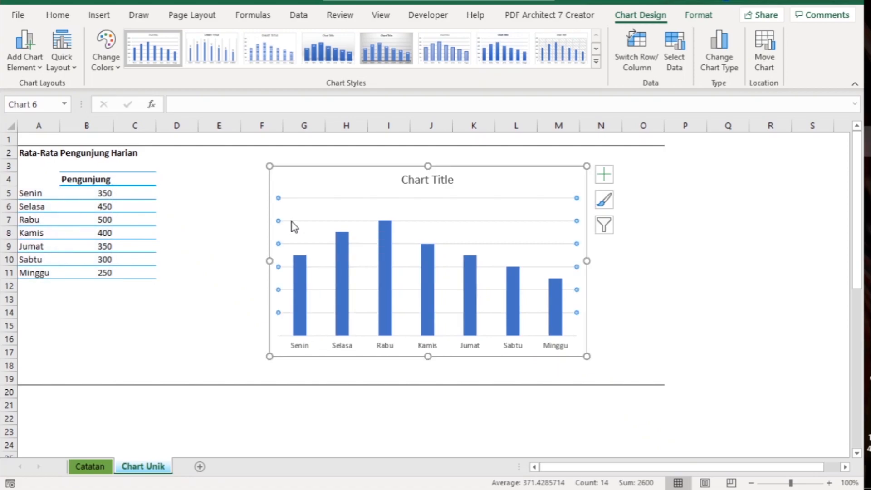
key("Delete")
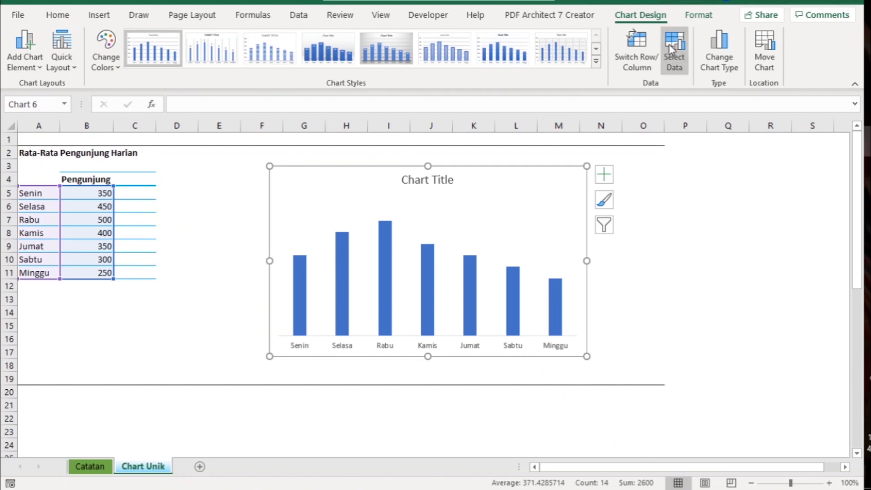
Remove the outline around the chart area by setting it to No Outline.
left_click(697, 16)
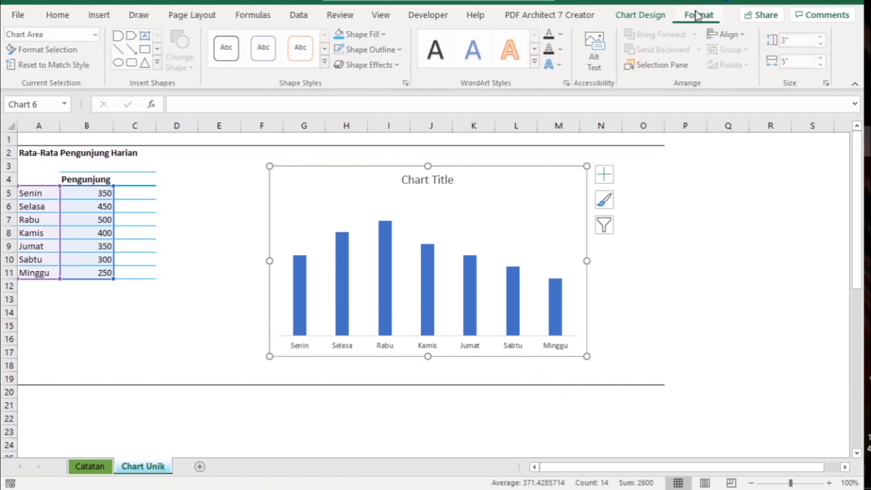
left_click(376, 54)
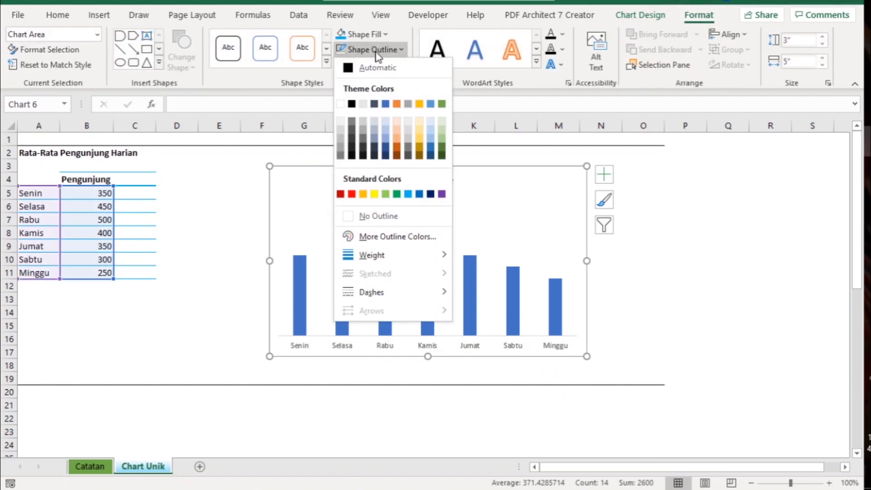
left_click(358, 218)
left_click(195, 232)
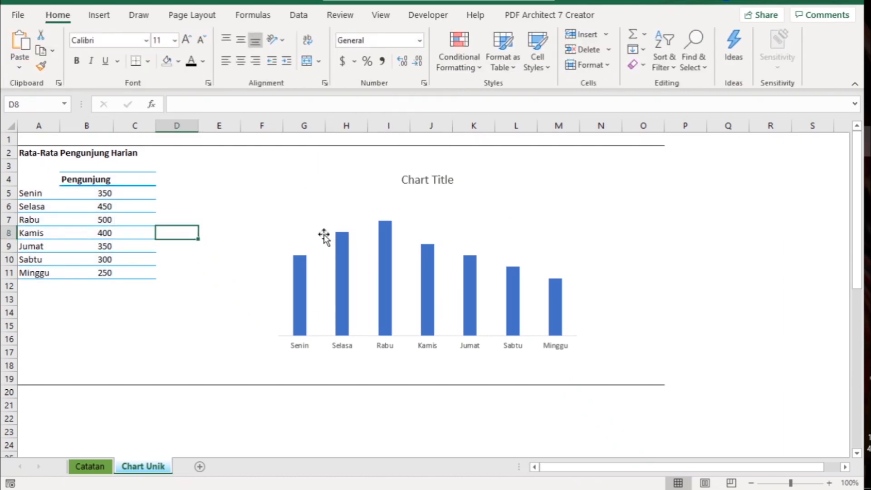
Link the chart title to cell A2 with the formula ='Chart Unik'!$A$2.
left_click(431, 180)
type("=")
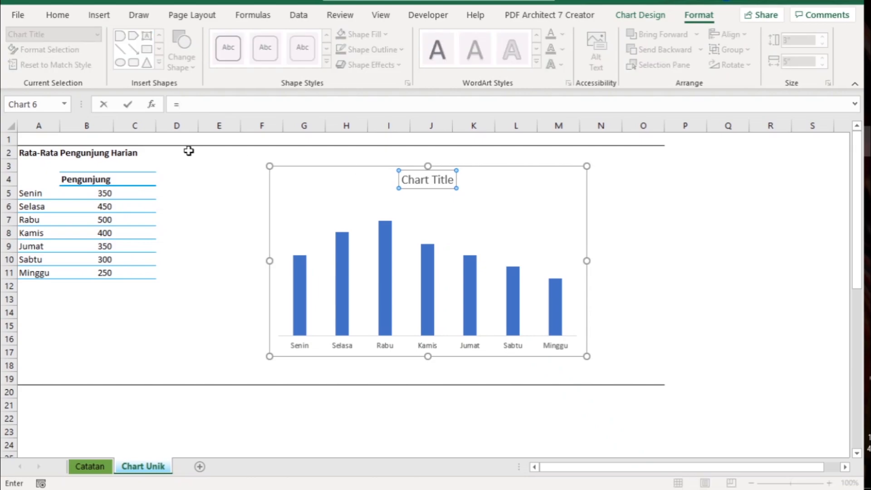
left_click(30, 152)
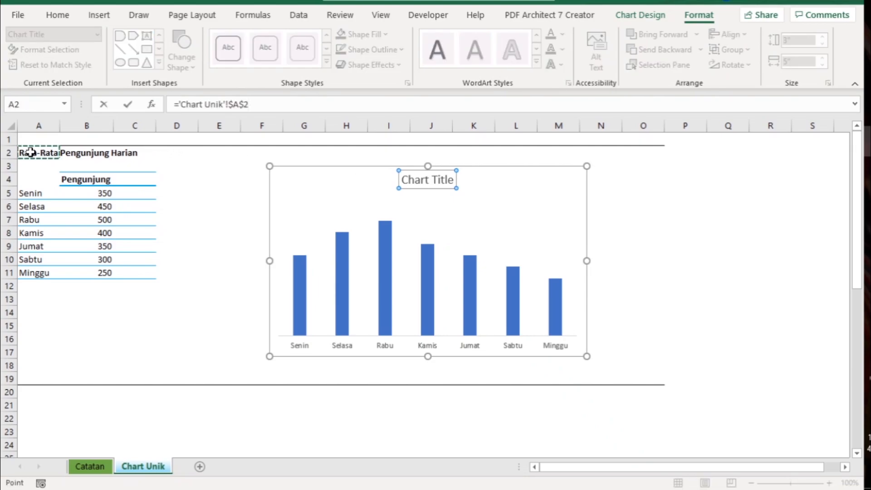
key("Return")
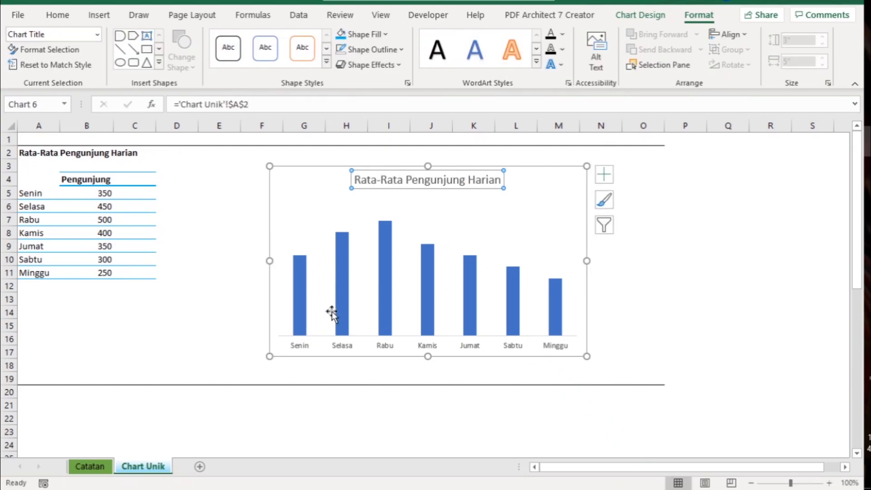
Fill all columns of the chart series with the darkest gray shade of the white theme color.
left_click(342, 312)
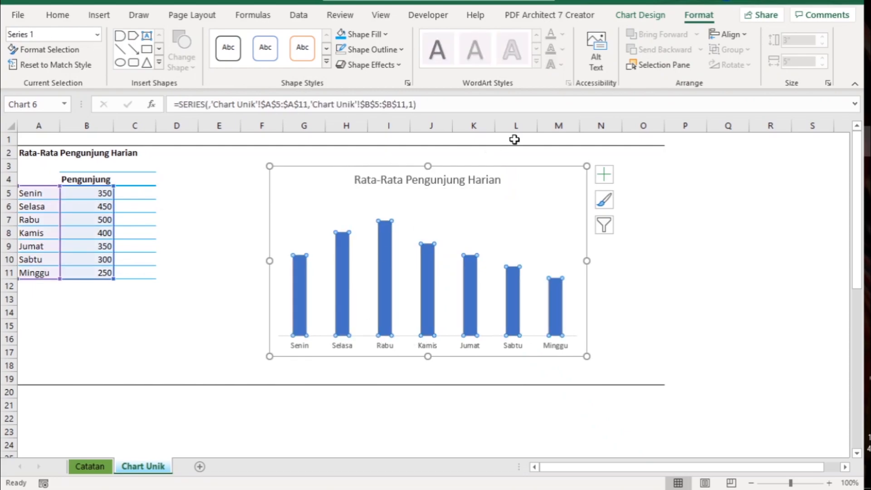
left_click(382, 35)
left_click(341, 140)
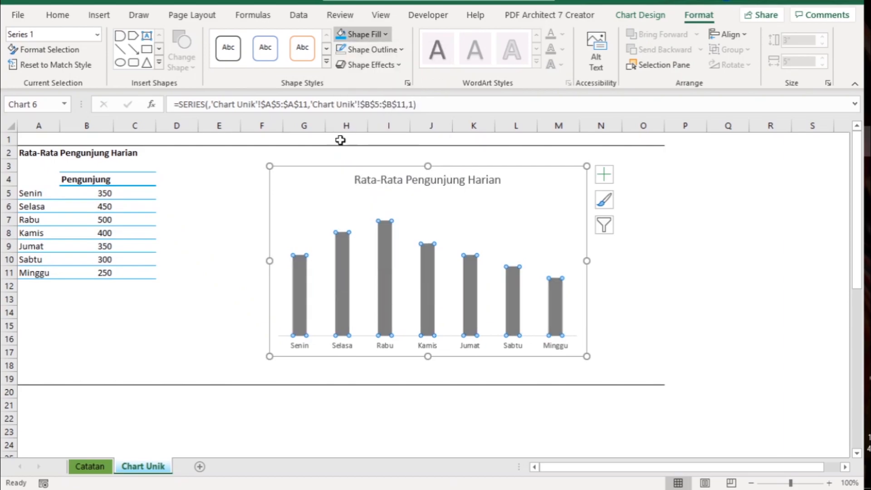
Set the gap width of the chart's data series to 70%.
right_click(384, 278)
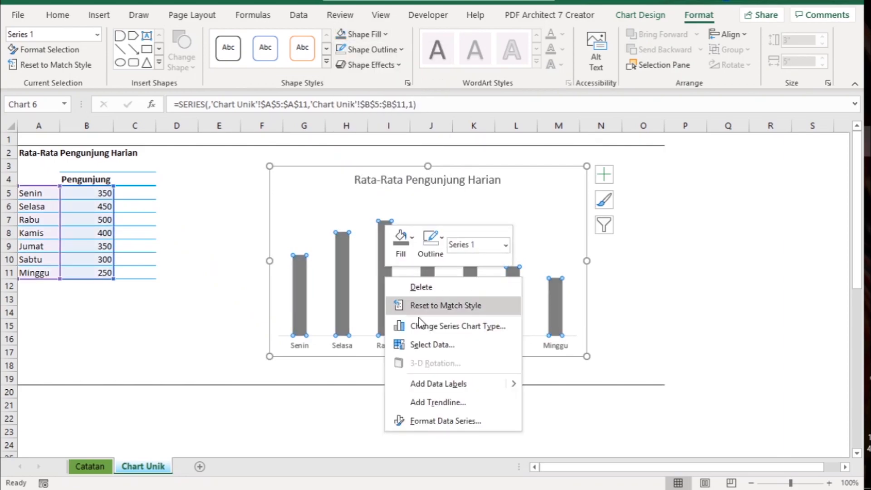
left_click(450, 421)
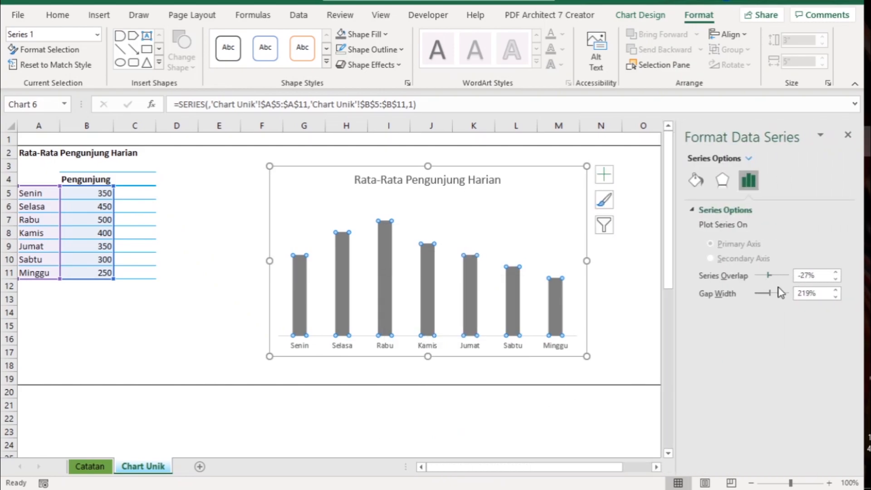
left_click(810, 293)
key("BackSpace")
key("BackSpace")
type("70")
key("Return")
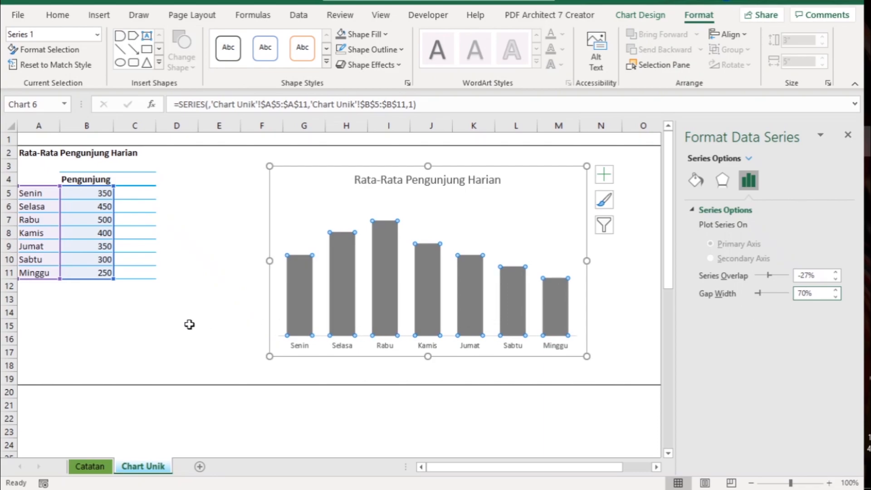
Add data labels to the columns of the chart series.
right_click(302, 301)
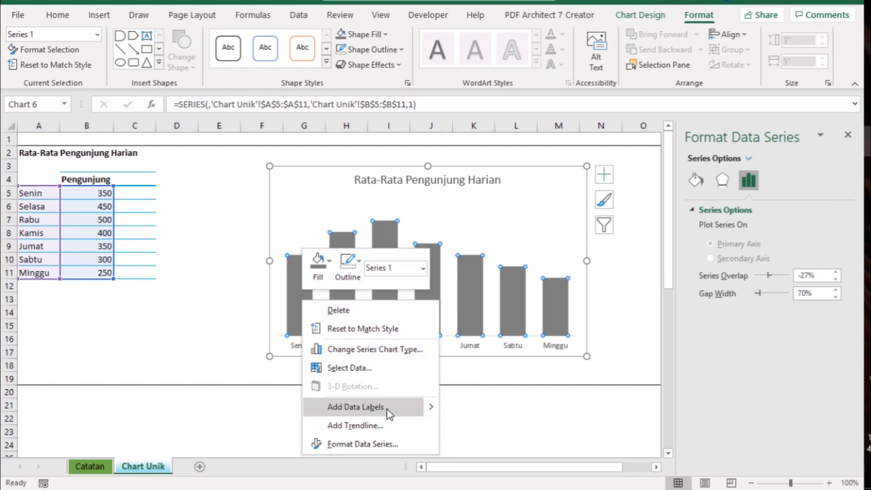
mouse_move(432, 413)
left_click(472, 409)
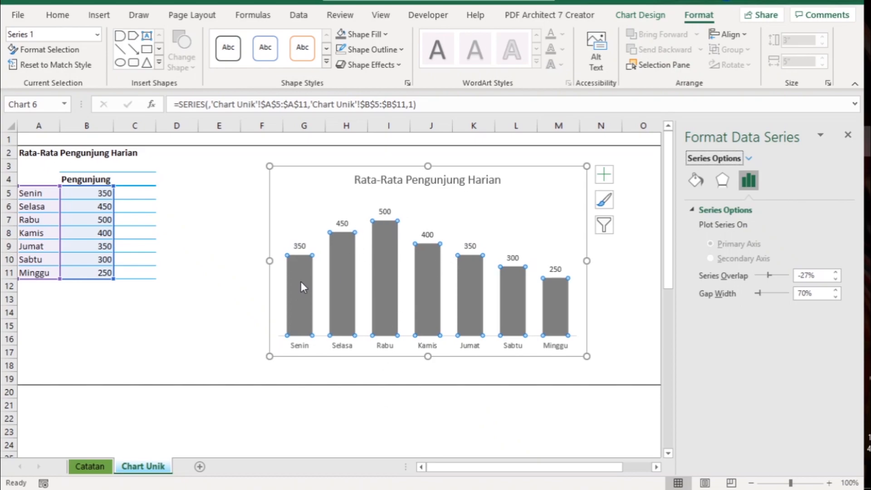
left_click(225, 284)
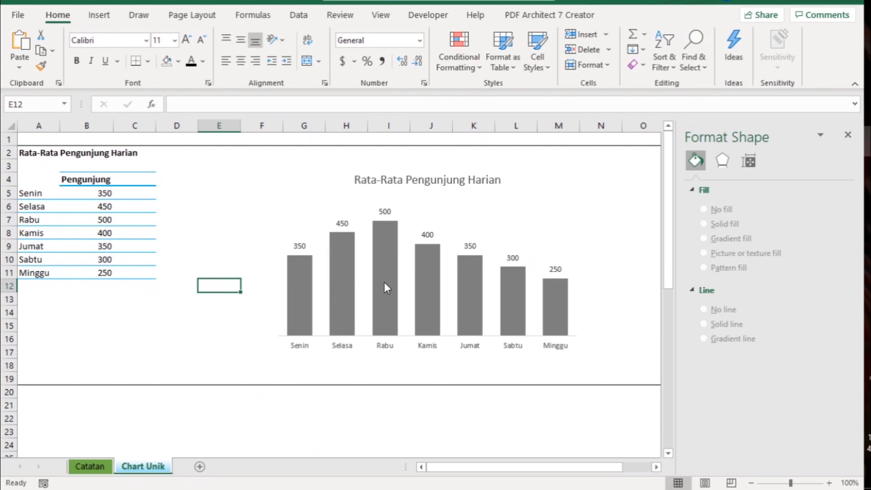
Select only the Rabu column in the chart and fill it with the standard light blue color.
mouse_move(389, 300)
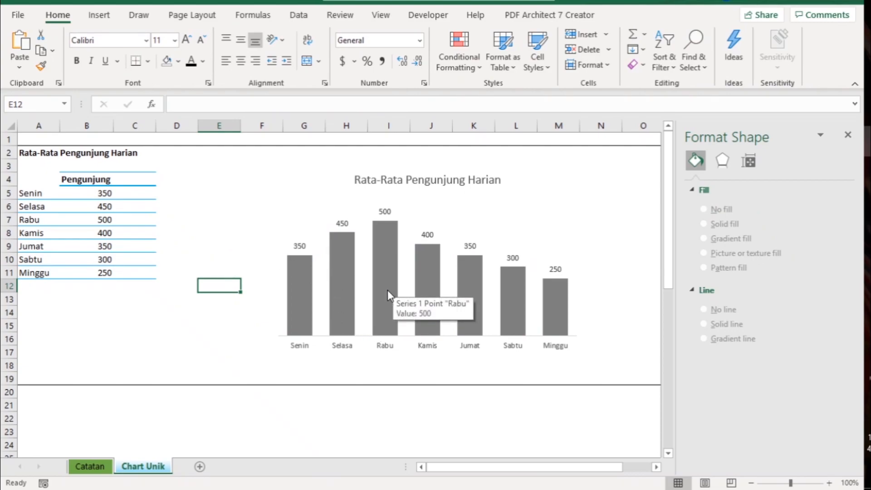
left_click(387, 290)
mouse_move(389, 265)
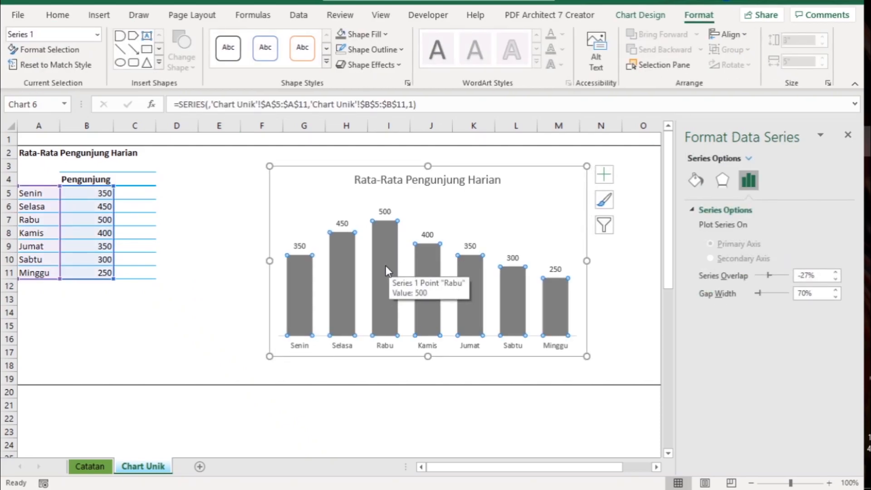
left_click(237, 263)
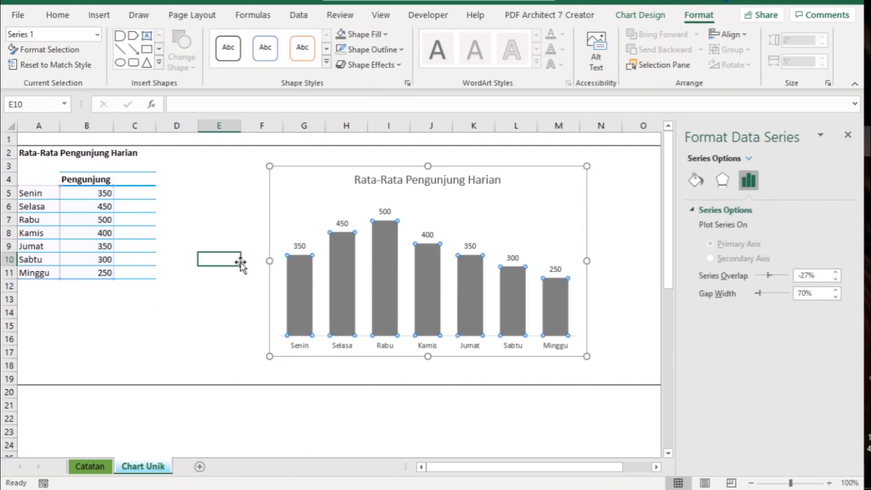
left_click(379, 275)
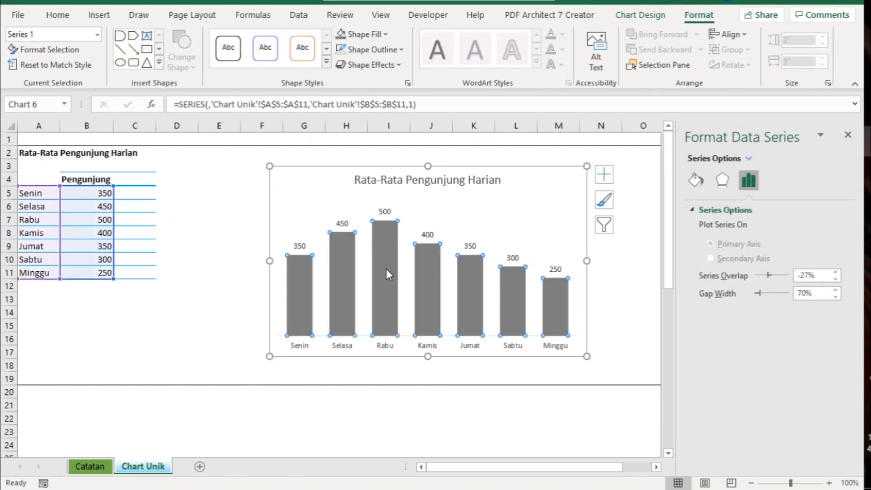
left_click(386, 271)
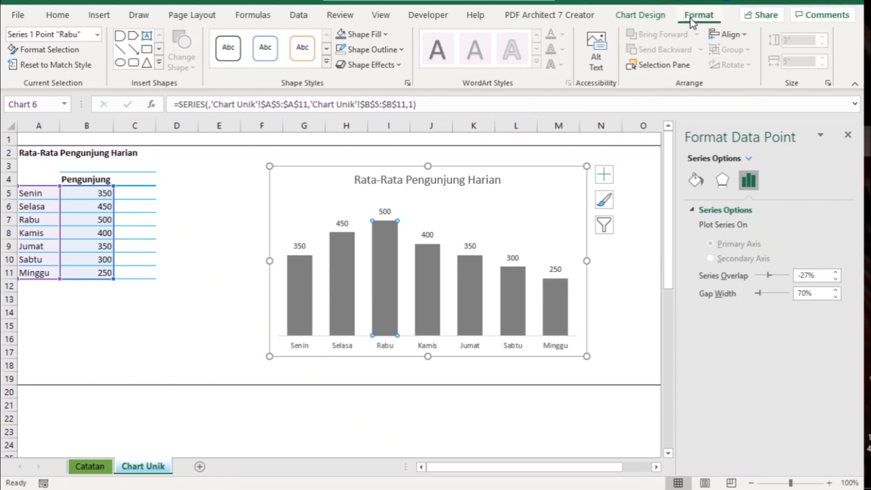
left_click(382, 36)
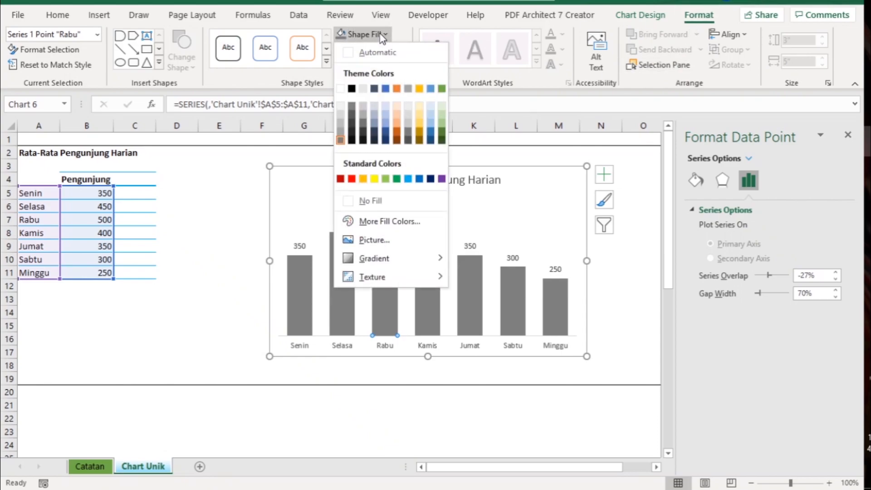
left_click(408, 179)
left_click(247, 226)
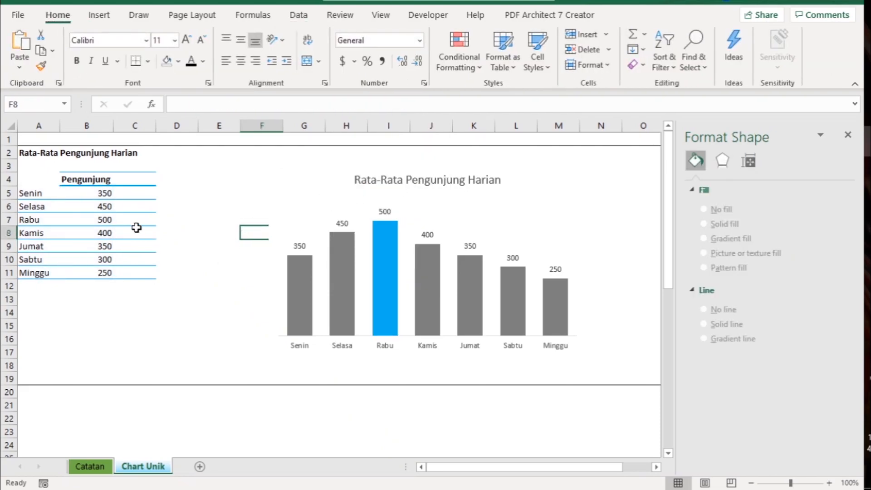
Set the Senin visitor count in B5 to 500 to test the manual highlight, and undo that change.
left_click(108, 194)
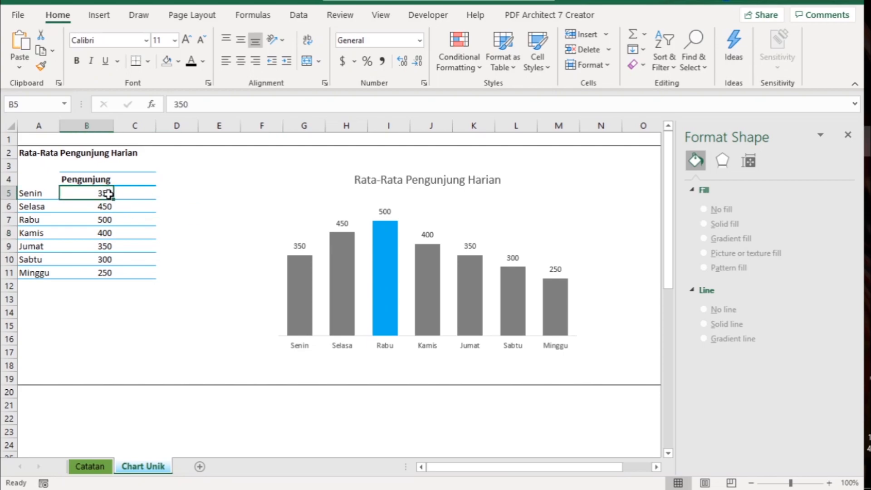
type("500")
key("Return")
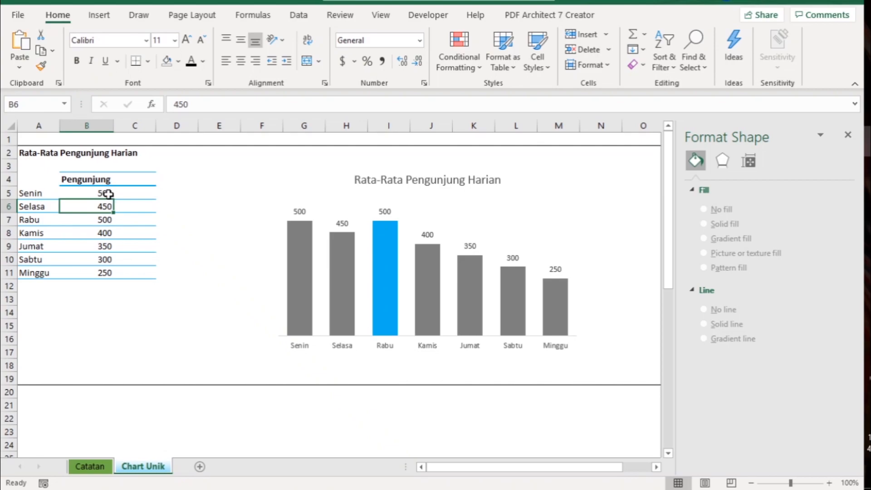
key("ctrl+z")
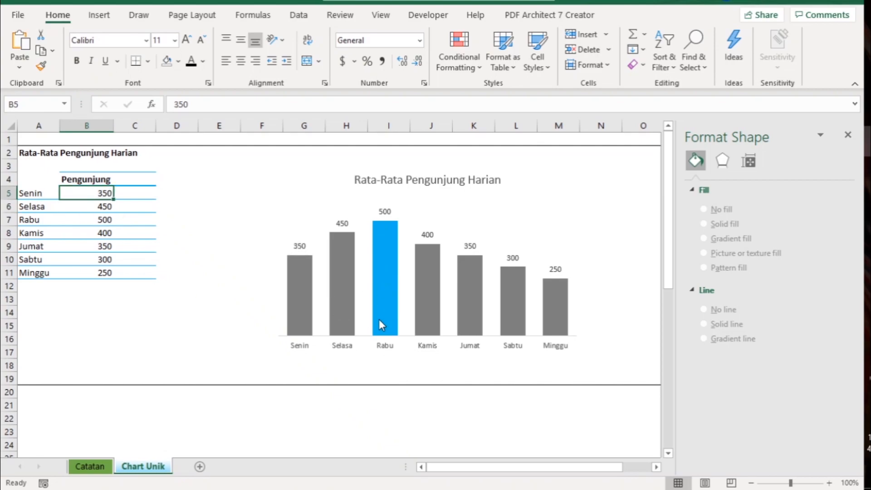
Recolor the whole chart series, including the highlighted Rabu column, with the same dark gray fill.
left_click(345, 302)
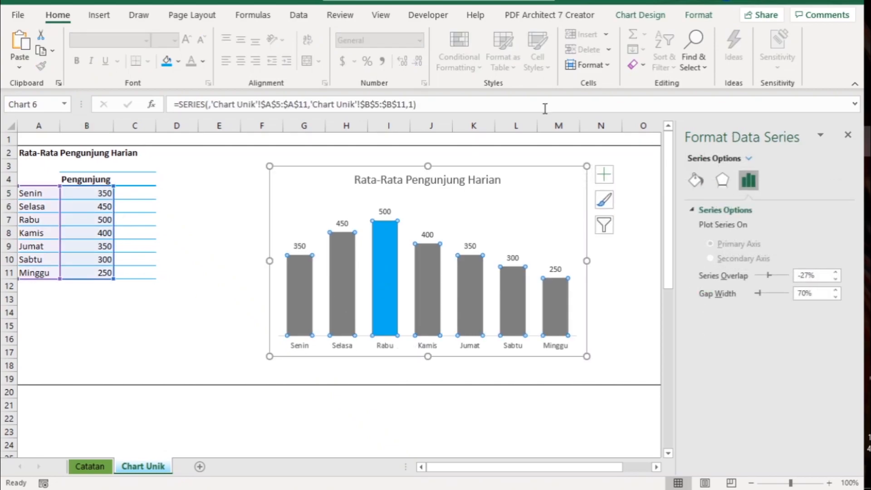
left_click(698, 15)
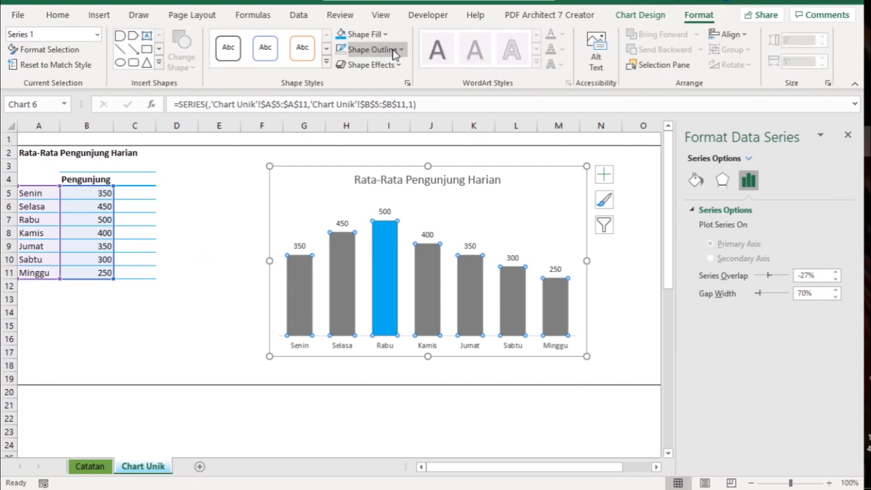
left_click(375, 35)
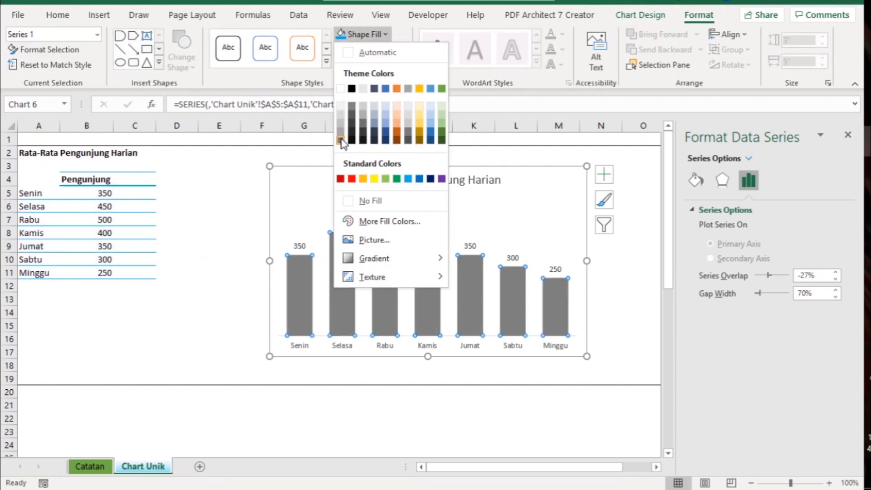
left_click(342, 143)
left_click(220, 205)
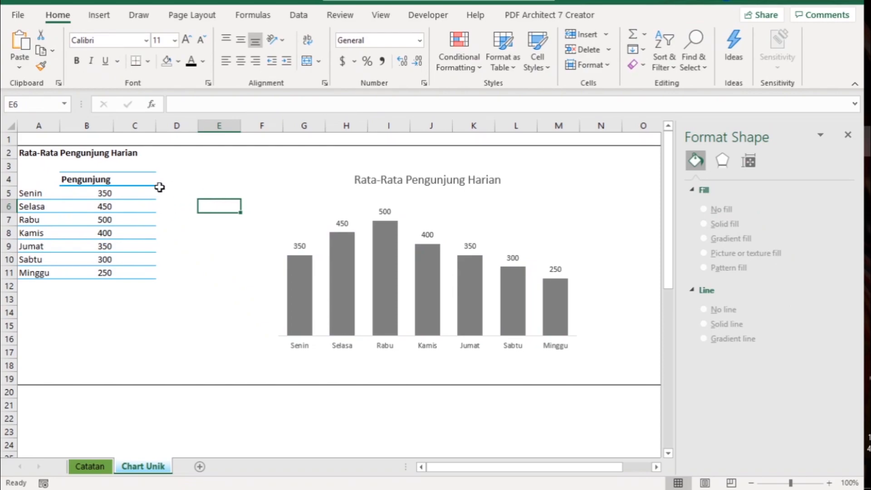
Enter the column header Max in C4, beside the Pengunjung header.
left_click(143, 181)
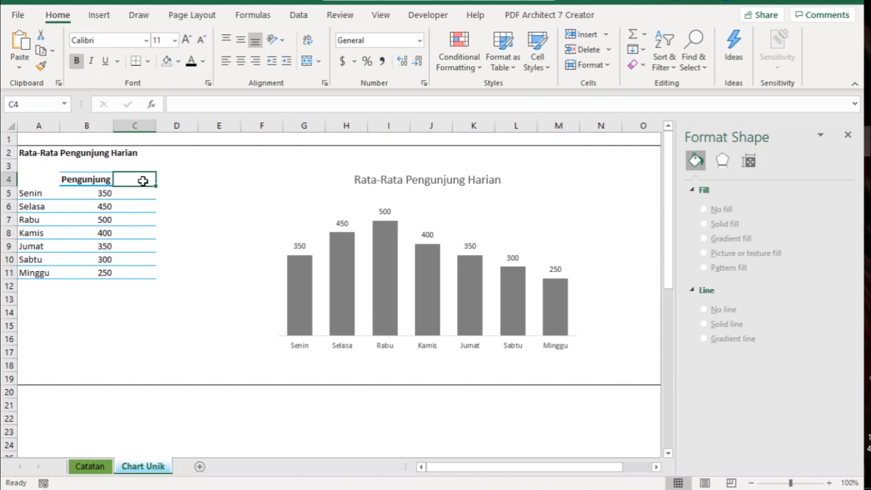
type("Max")
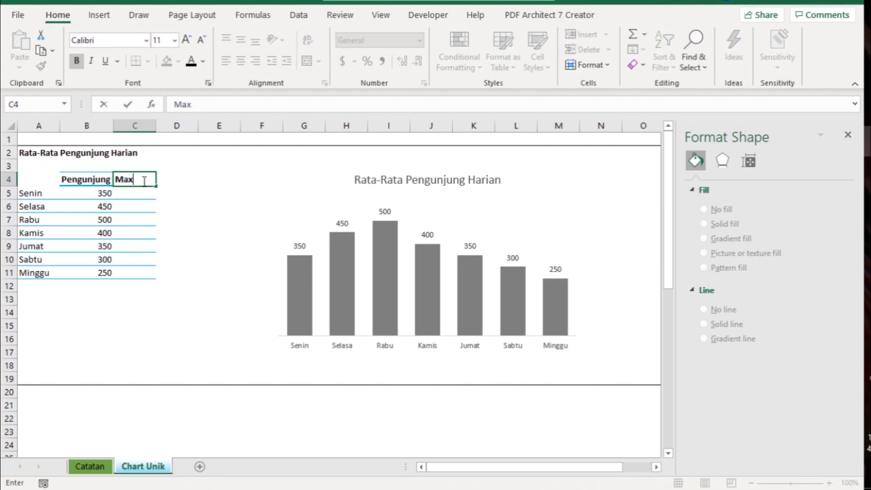
key("Return")
key("Down")
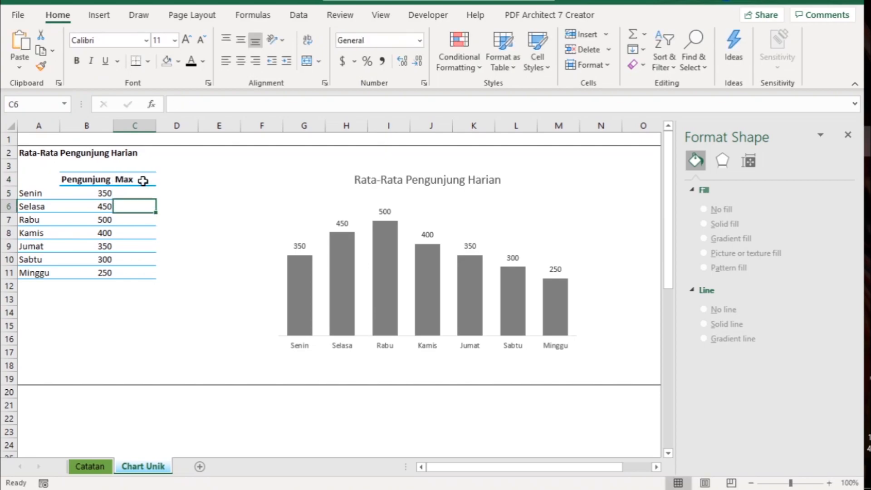
key("Up")
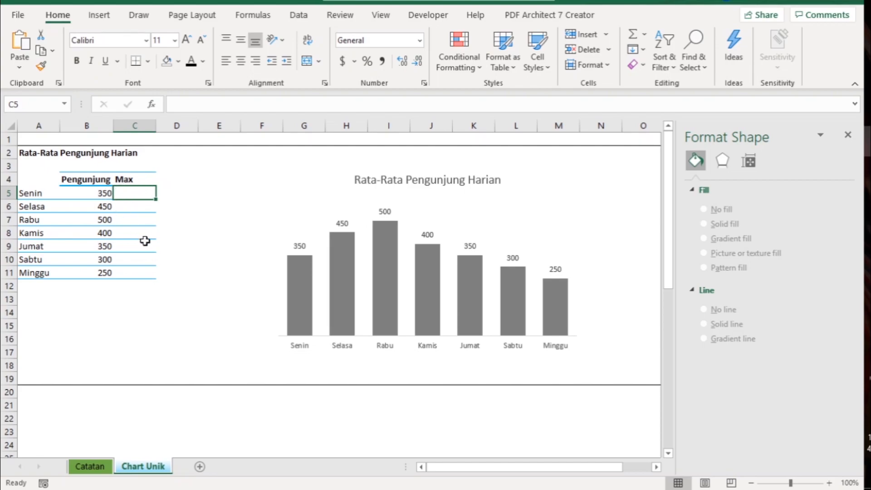
Enter the formula =IF(B5=MAX($B$5:$B$11),B5,0) in C5 so only the highest visitor count is returned.
type("=")
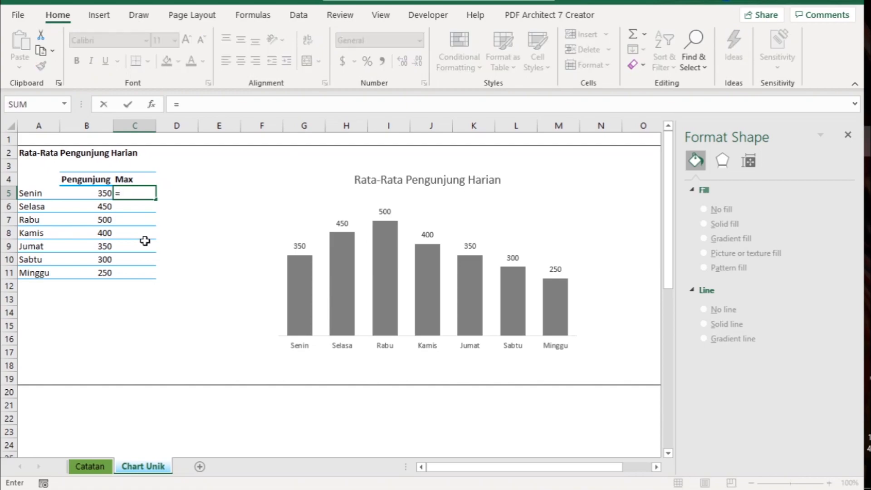
type("if(")
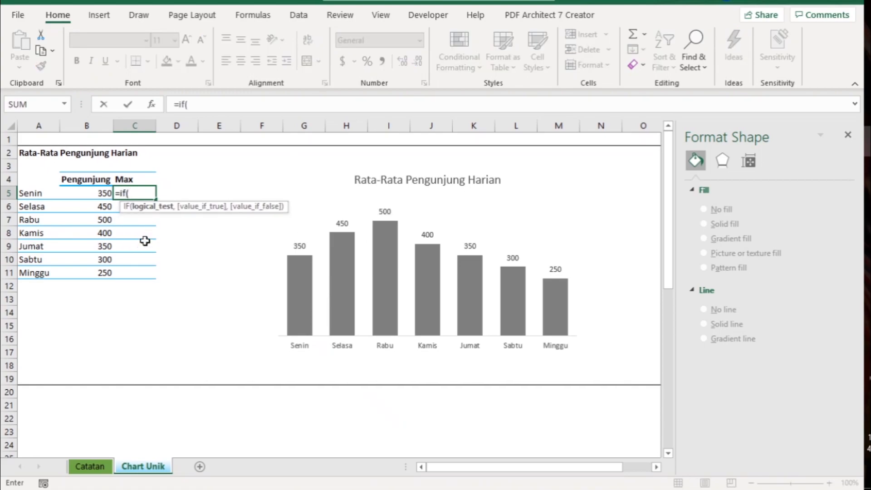
left_click(96, 194)
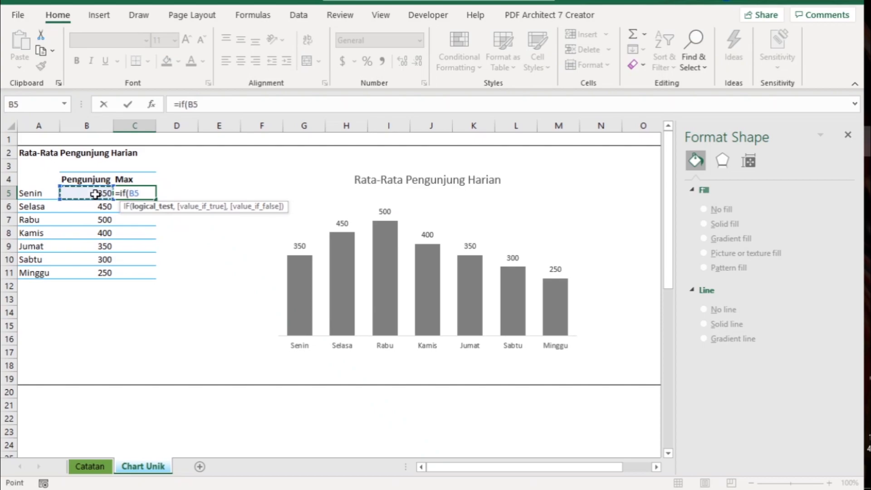
type("=max")
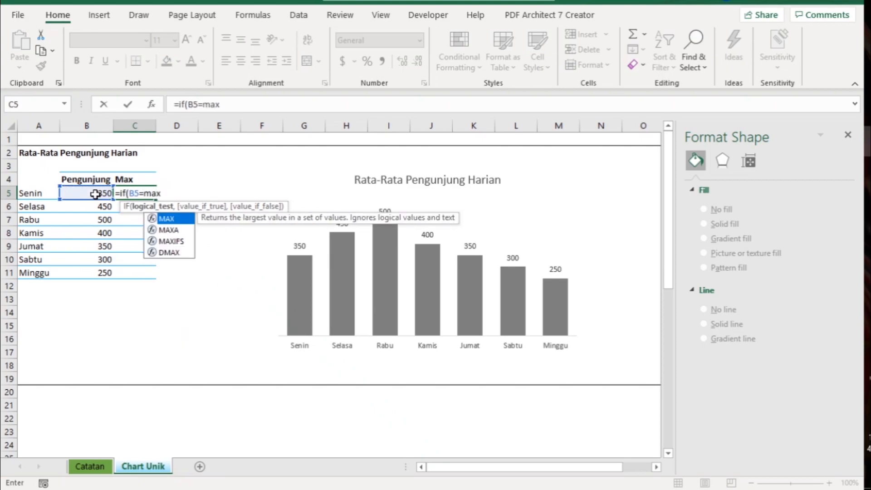
type("(")
left_click_drag(87, 192, 93, 272)
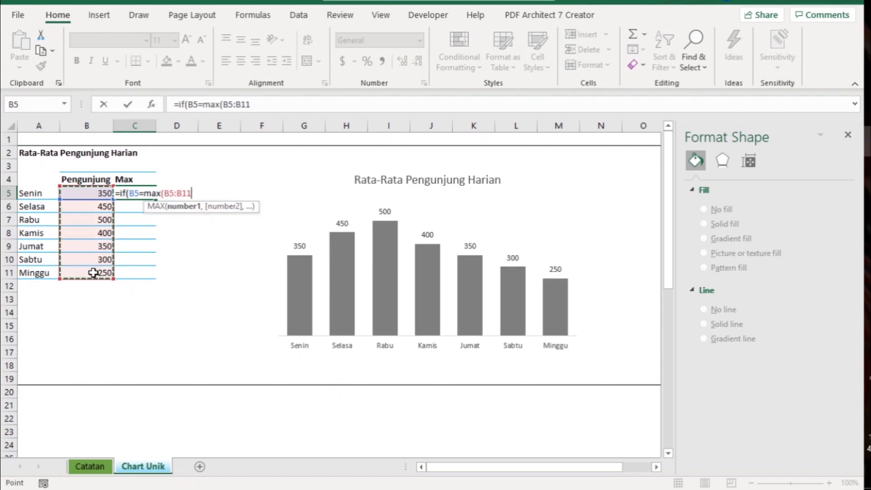
key("F4")
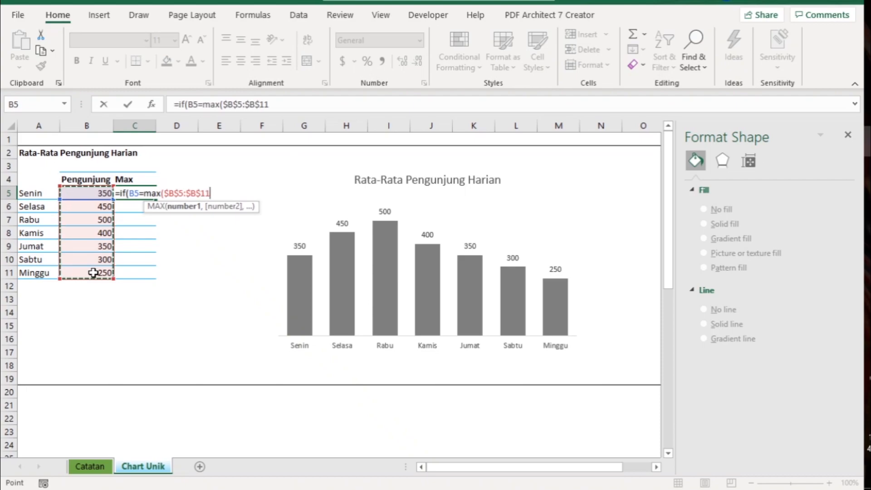
type(")")
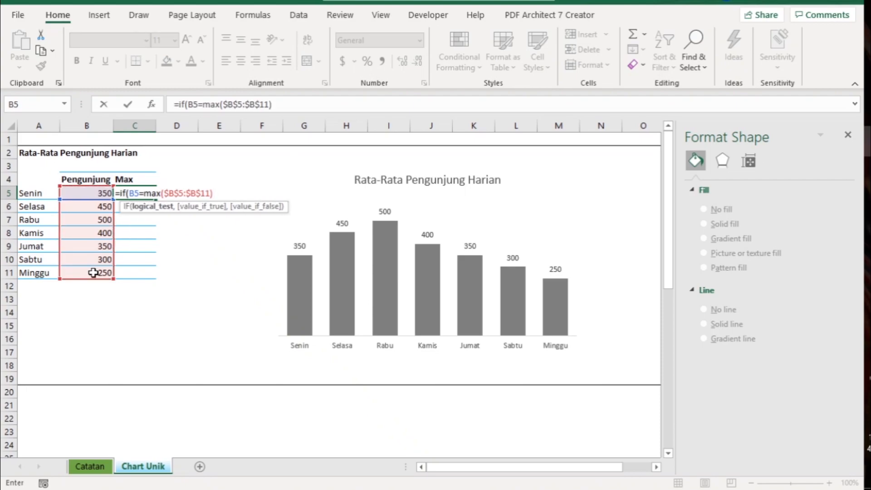
type(",")
left_click(84, 192)
type(",")
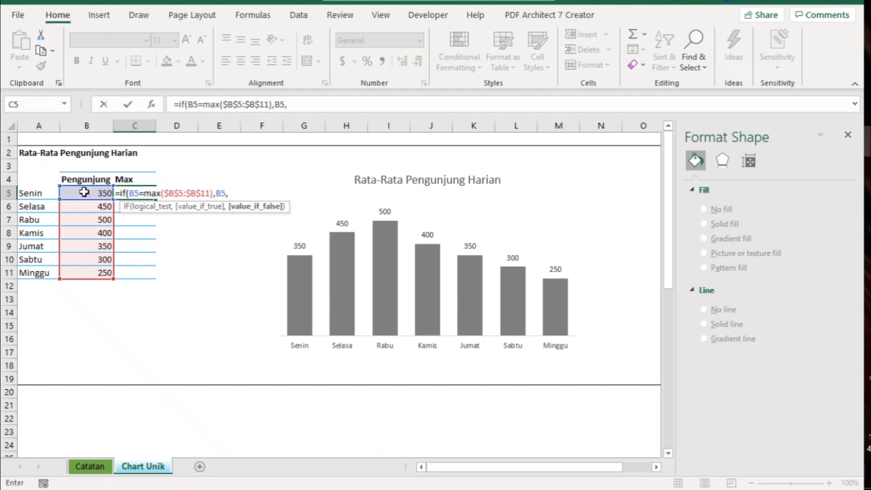
type("0)")
key("Return")
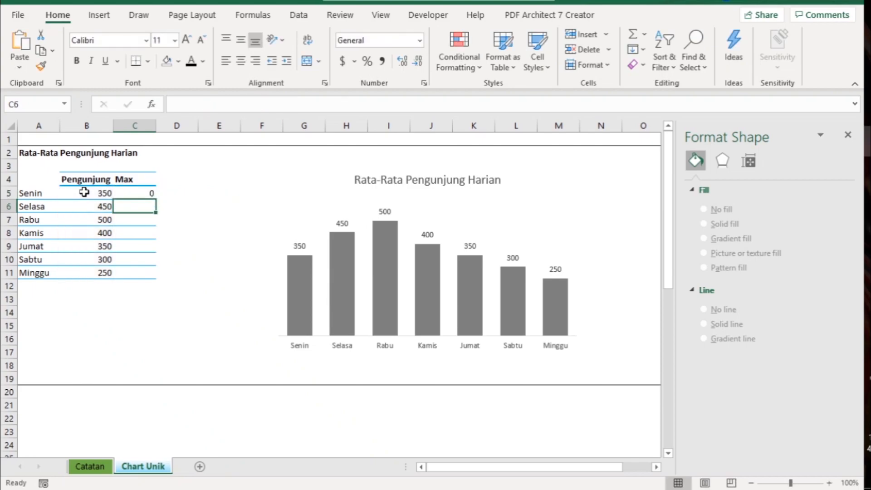
Fill the C5 formula down to C11 and copy the cell formatting of B5:B11 onto C5:C11.
left_click(148, 191)
left_click_drag(157, 201, 159, 271)
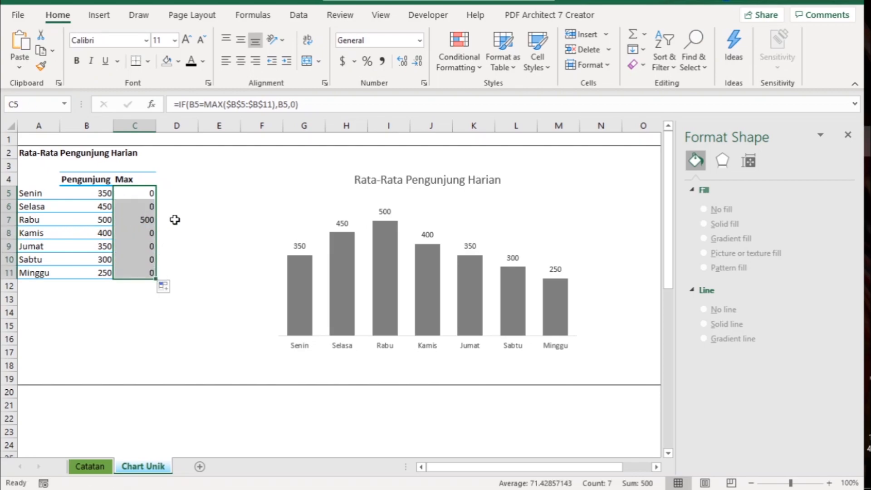
left_click_drag(99, 194, 98, 274)
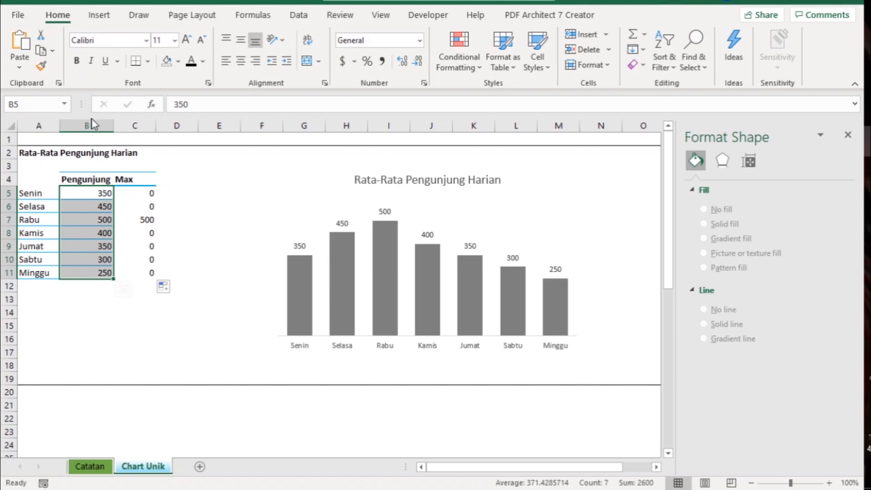
left_click(41, 66)
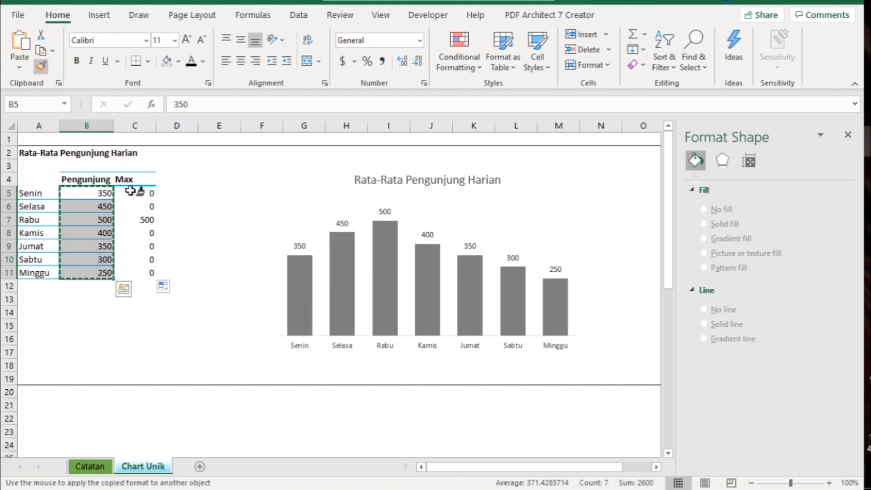
left_click_drag(136, 193, 145, 272)
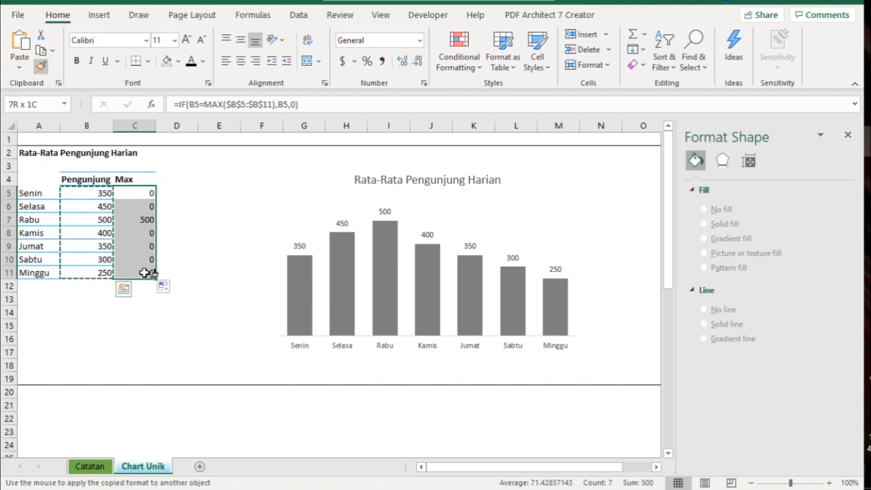
Add a second series to the chart, with its name from C4 (Max) and its values from C5:C11.
left_click(324, 279)
right_click(320, 221)
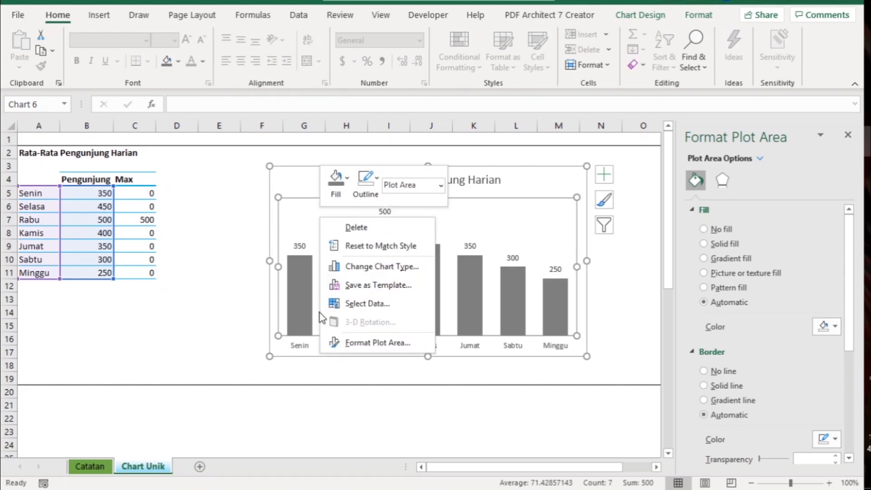
left_click(352, 308)
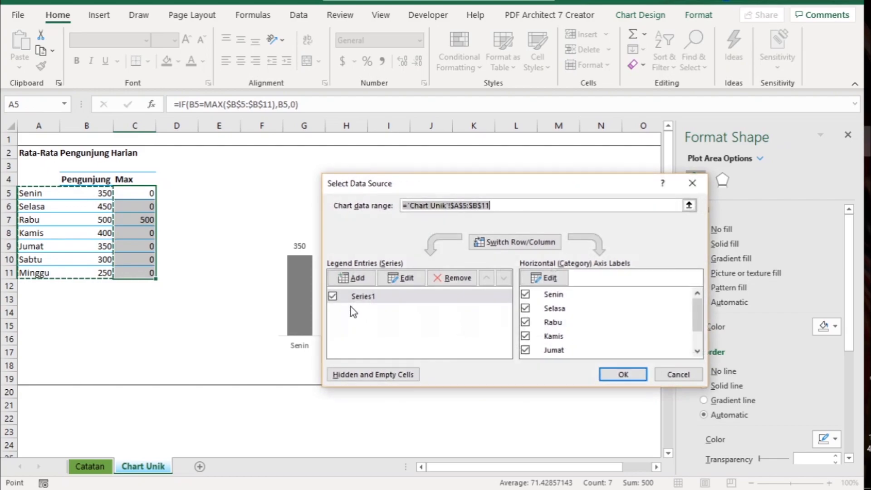
left_click(356, 278)
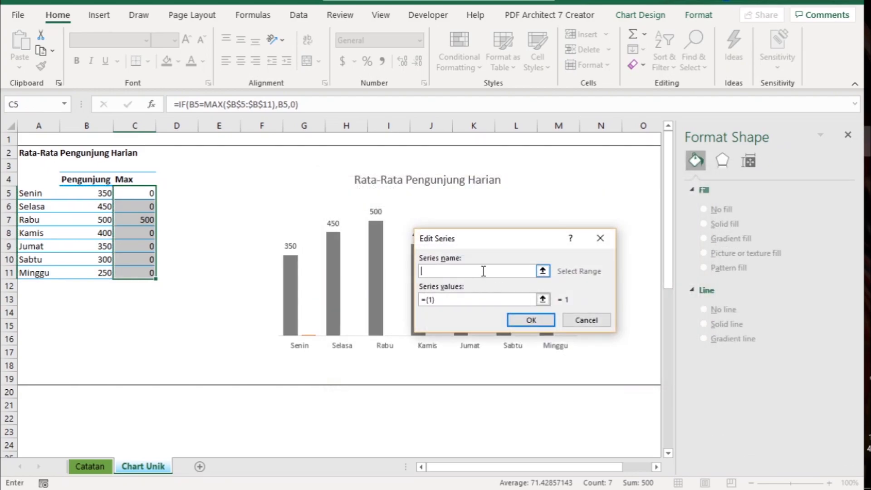
left_click(134, 178)
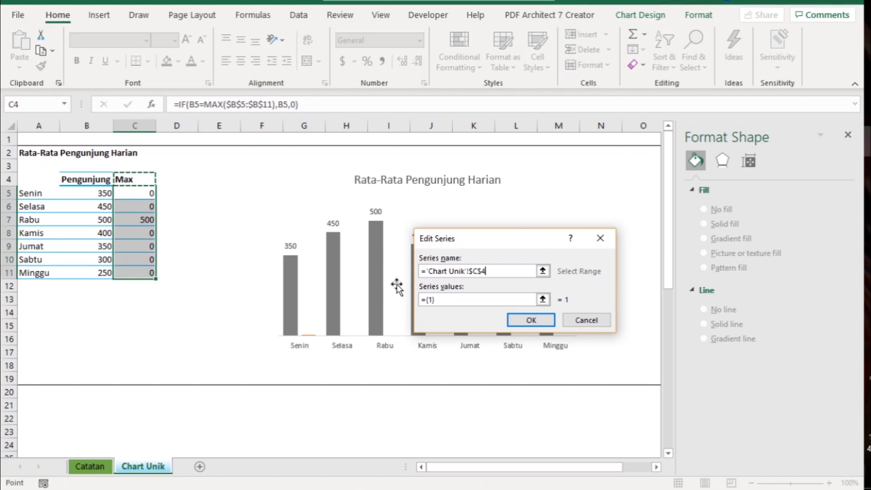
left_click_drag(440, 300, 423, 298)
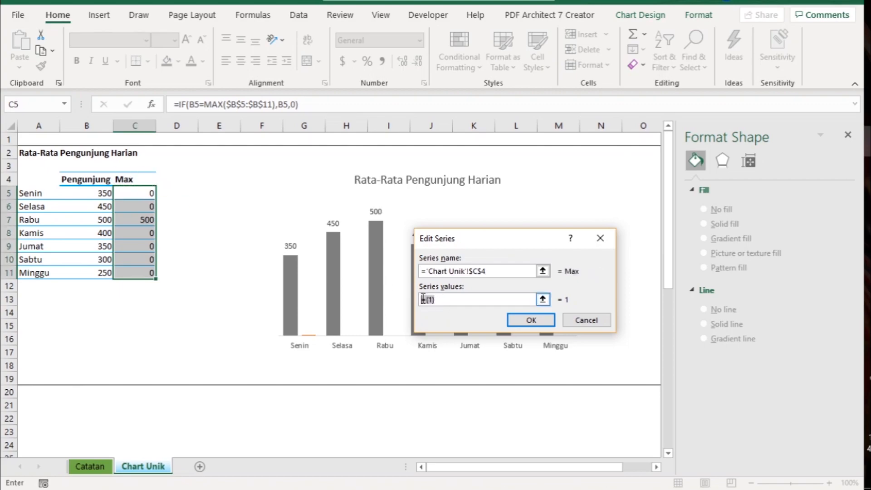
left_click_drag(136, 193, 139, 267)
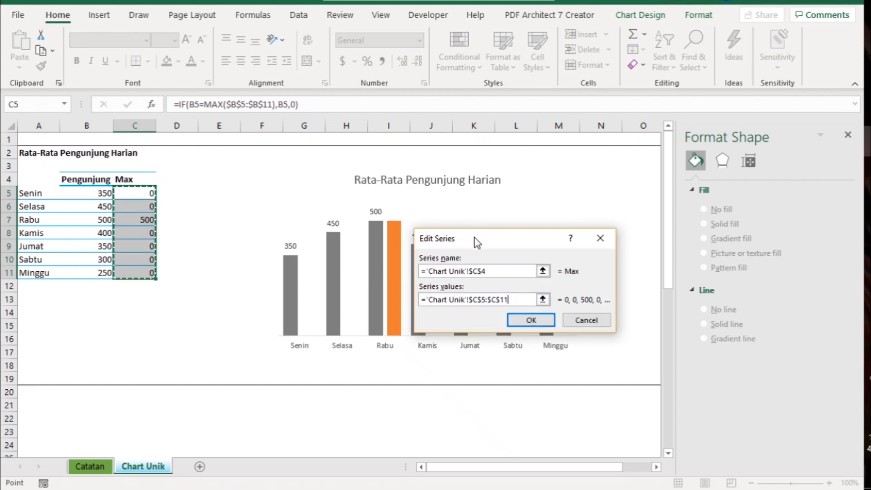
left_click_drag(474, 236, 486, 298)
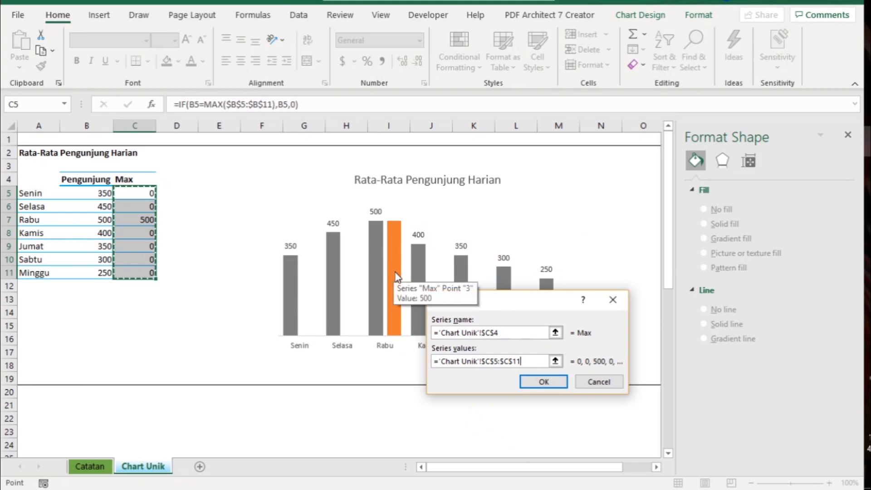
left_click(542, 385)
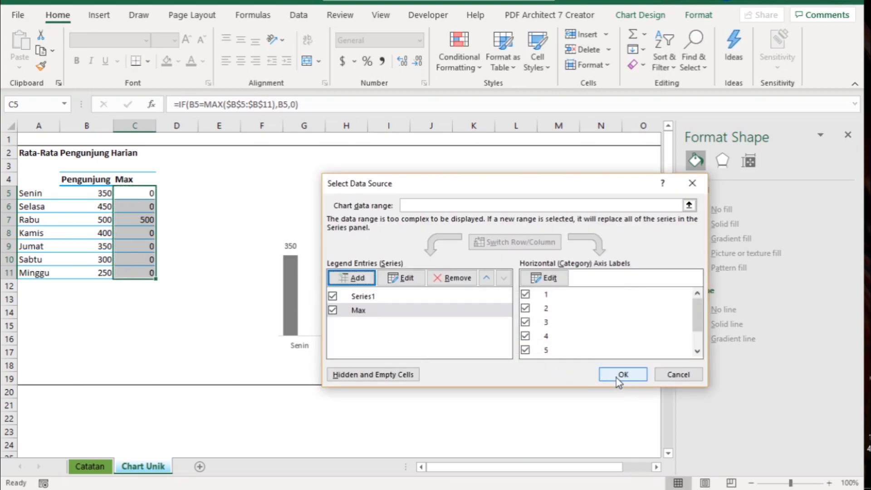
left_click(618, 382)
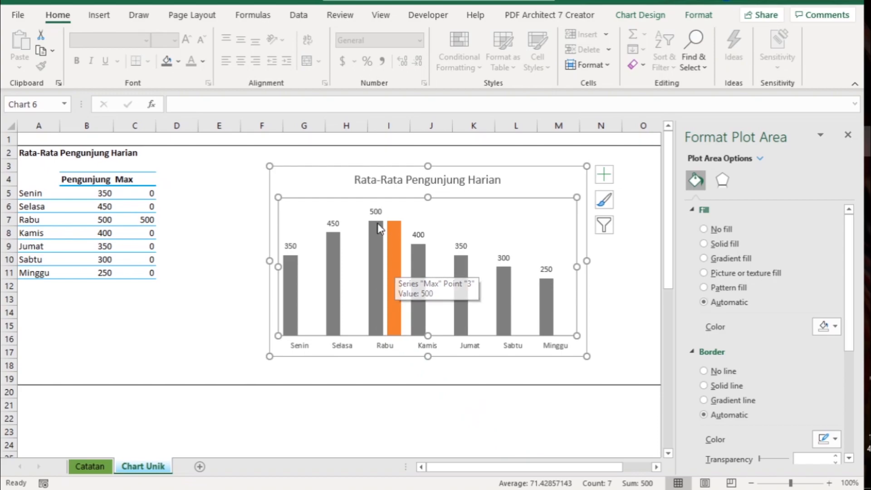
Set the Max series' overlap to 100% so its column covers the original one.
left_click(394, 262)
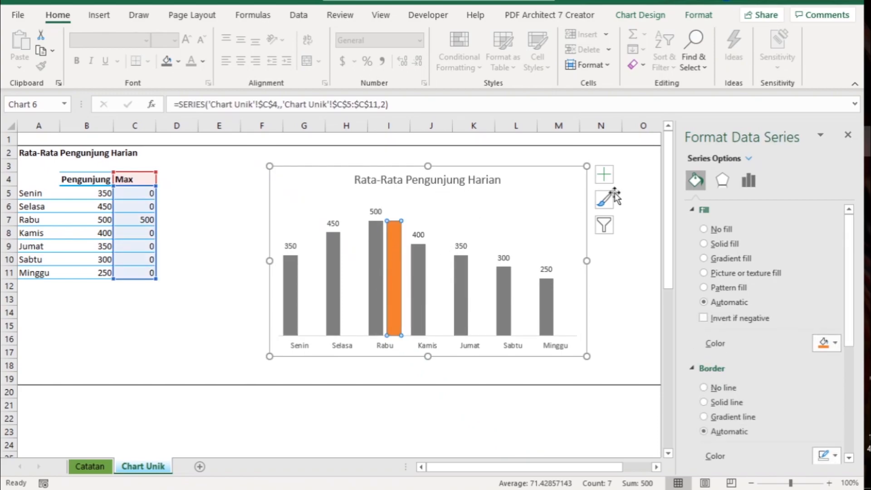
left_click(749, 182)
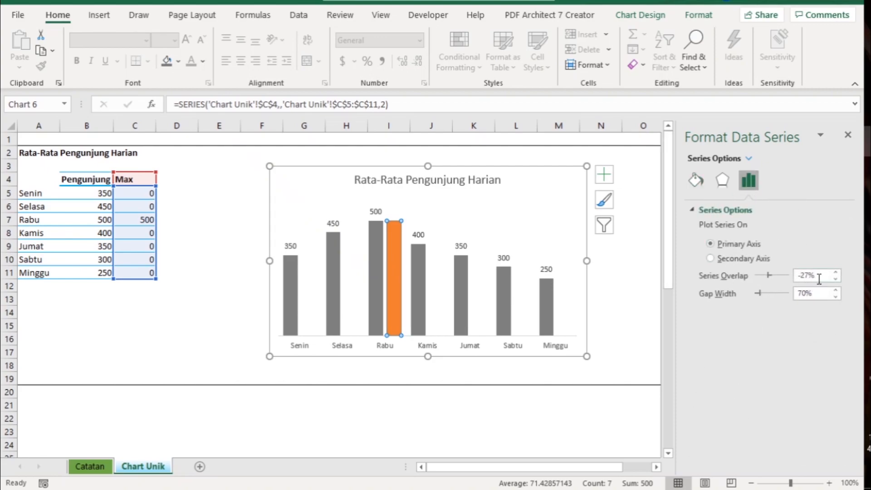
left_click(805, 275)
key("BackSpace")
key("BackSpace")
key("BackSpace")
key("Return")
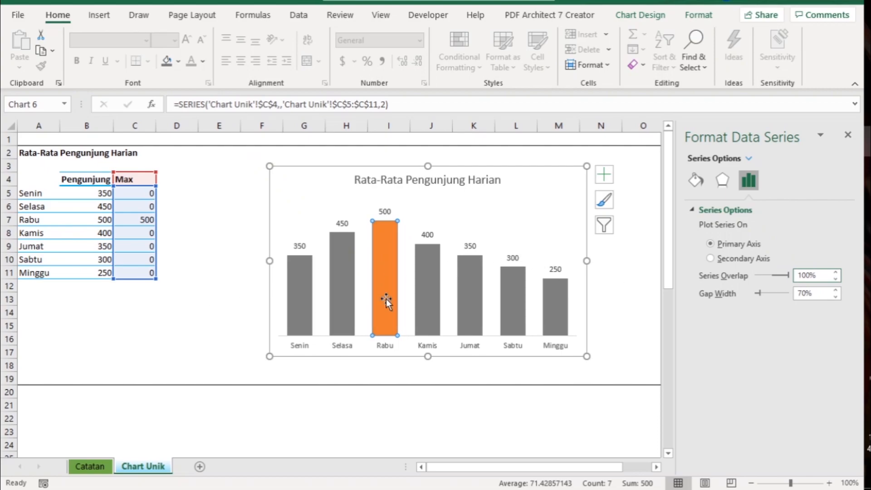
Fill the Max series' column at Rabu with the standard light blue color.
left_click(392, 277)
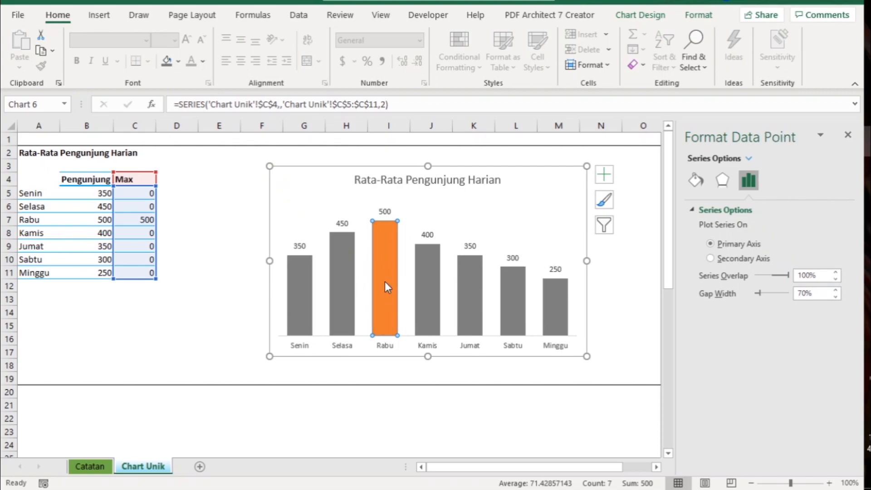
left_click(701, 15)
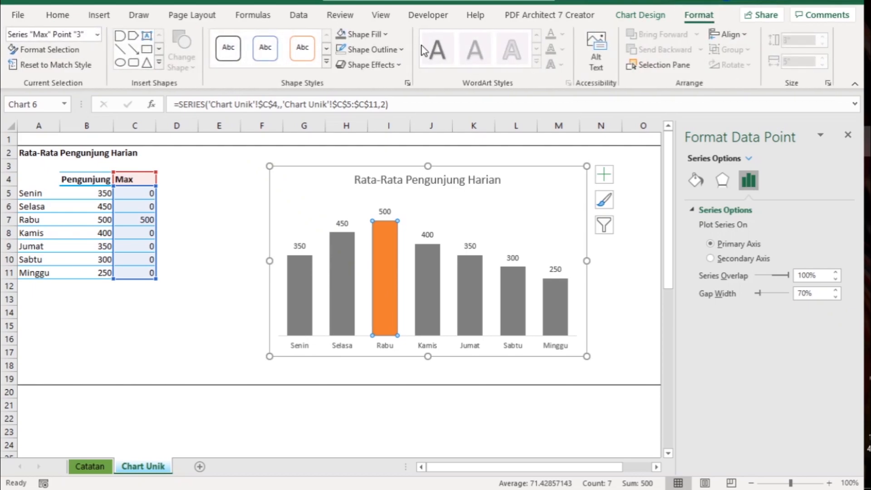
left_click(381, 35)
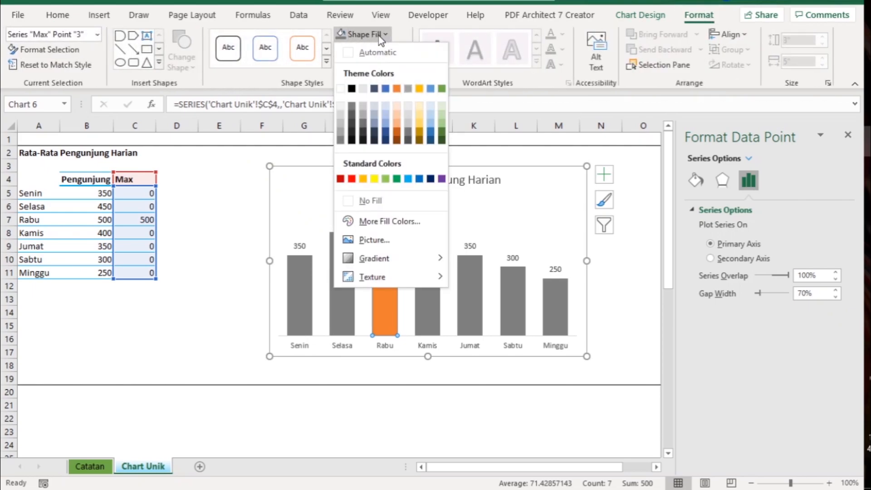
left_click(409, 179)
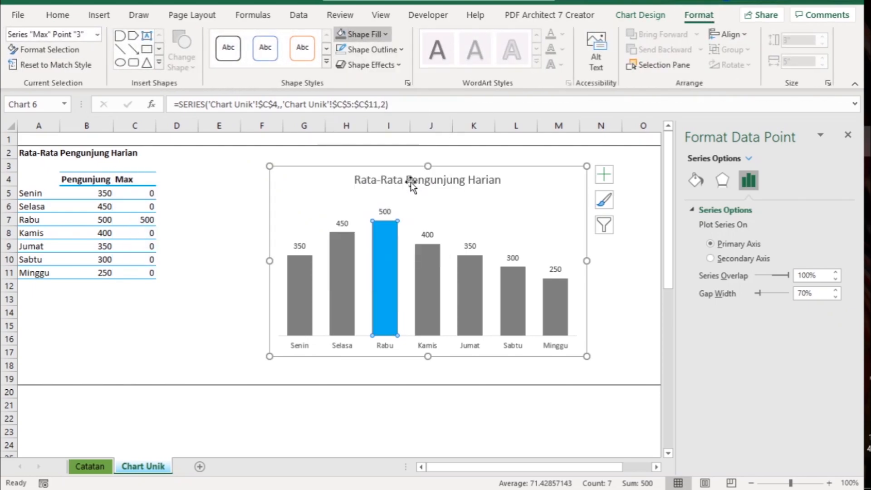
left_click(228, 262)
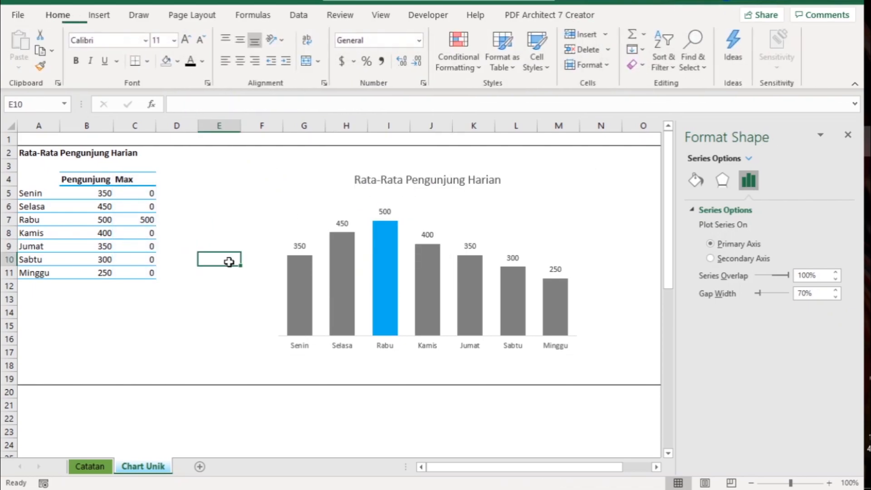
Test the chart's highlighting by setting Senin's visitors in B5 to 500, and undo the change.
left_click(96, 195)
type("500")
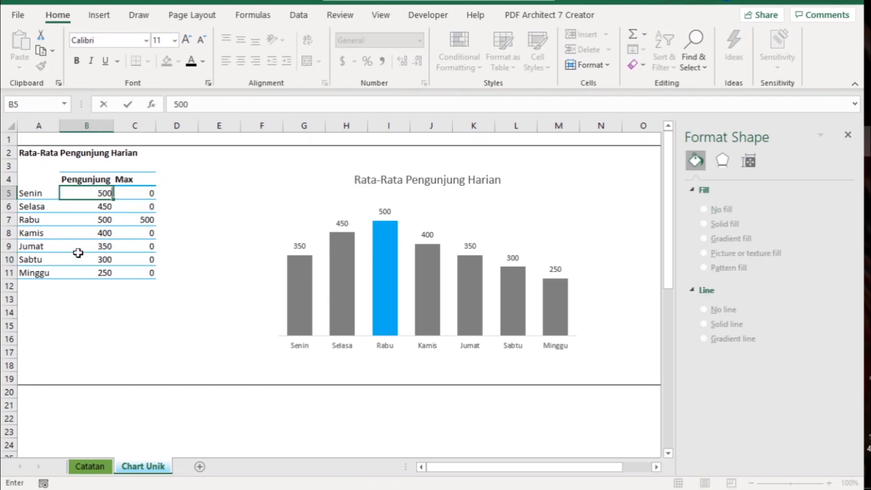
key("Return")
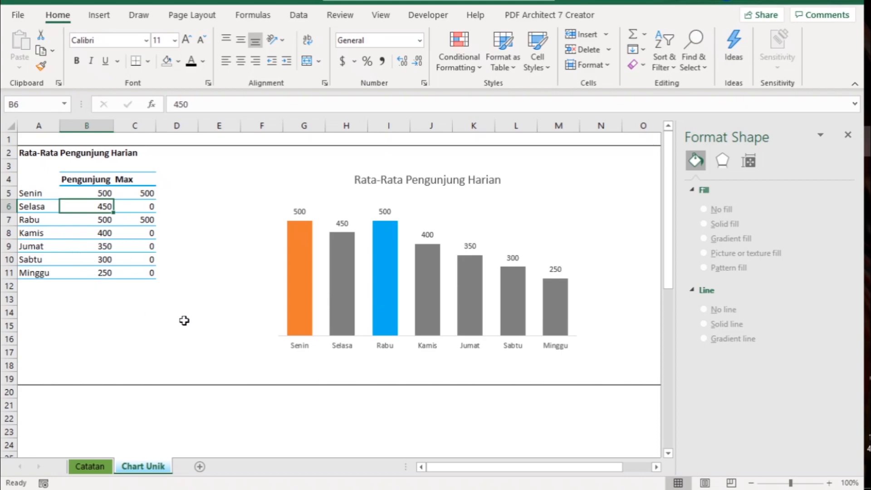
key("ctrl+z")
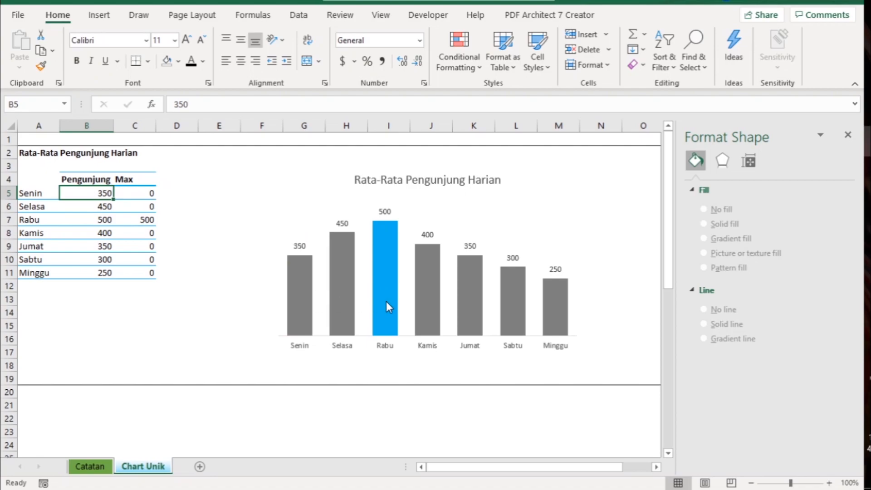
Fill the entire Max series in the chart with the standard light blue color.
left_click(386, 302)
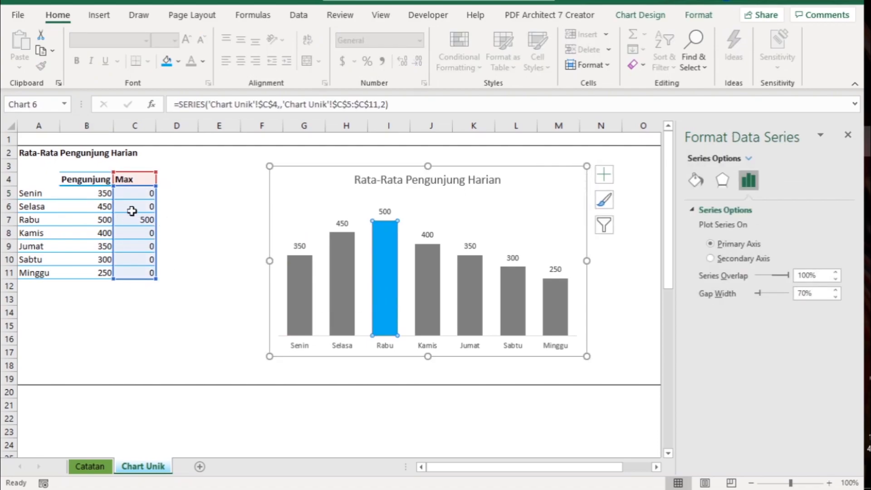
left_click(699, 16)
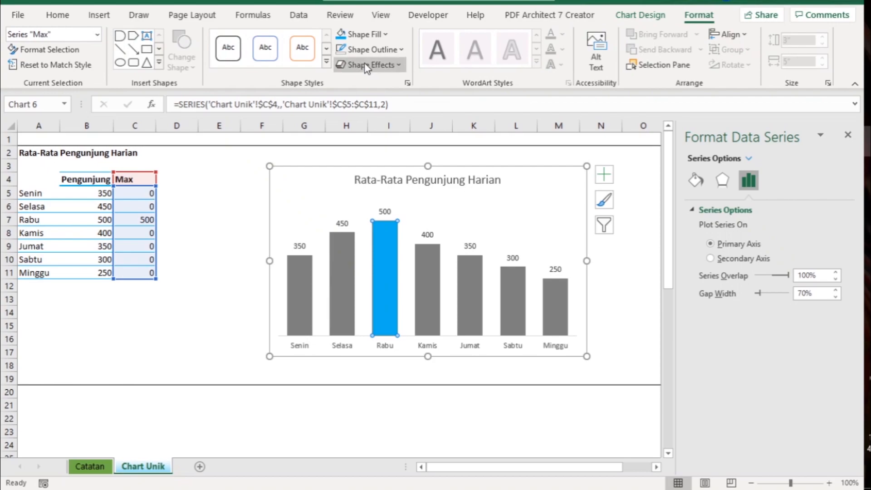
left_click(217, 230)
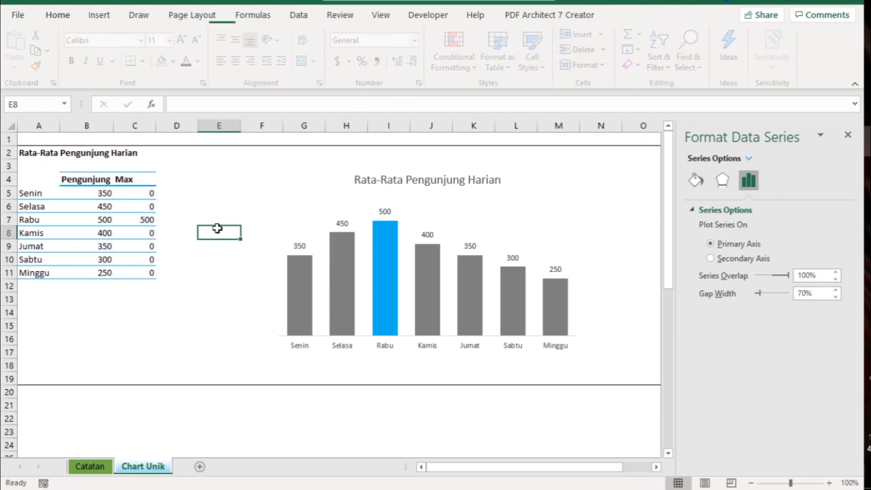
Retest the Max series' color with 500 visitors for Senin in B5, and restore the original value.
left_click(98, 192)
type("500")
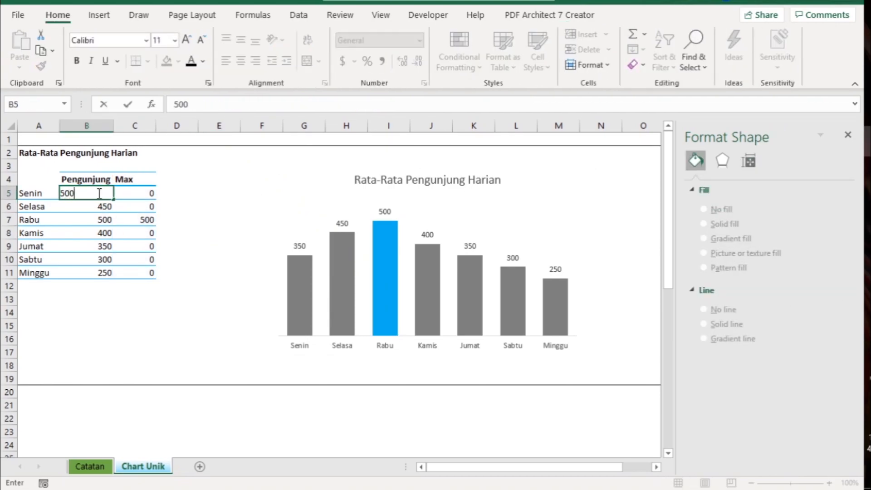
key("Return")
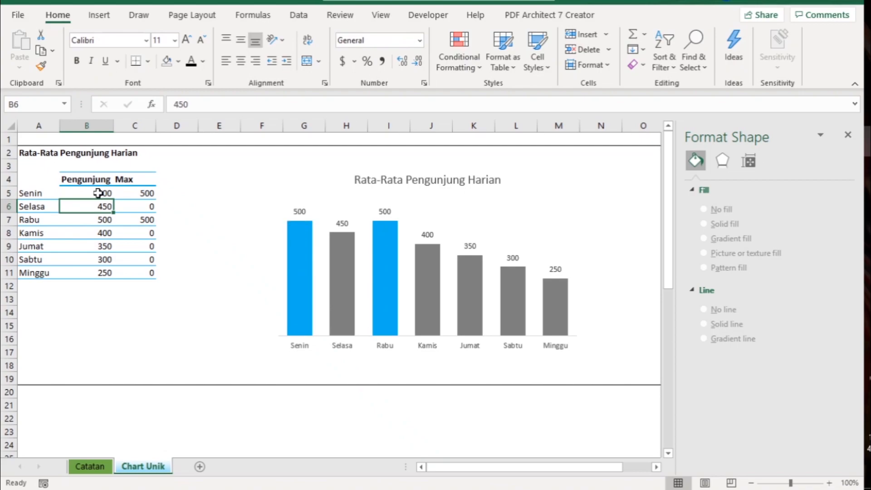
key("ctrl+z")
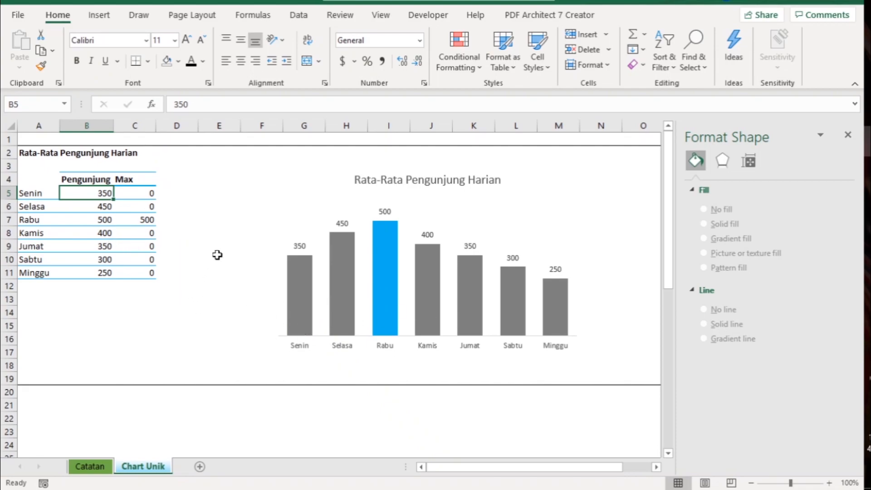
Copy the visitor chart and place the duplicate below the original, starting around row 21 near column G.
left_click(287, 178)
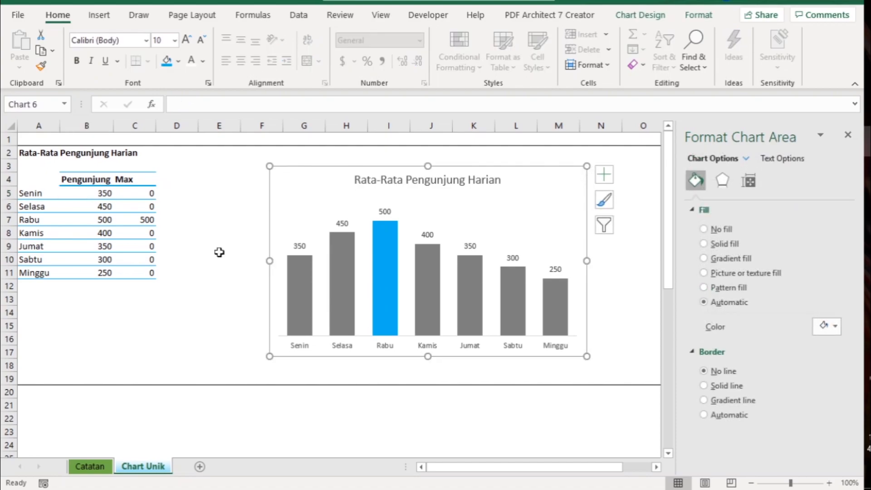
key("ctrl+c")
scroll(219, 252, "down", 4)
left_click(263, 249)
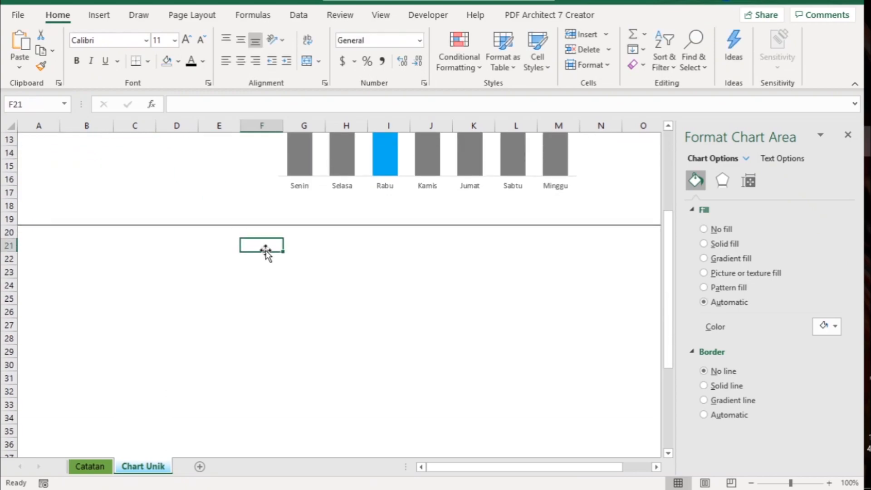
key("ctrl+v")
left_click_drag(276, 252, 315, 255)
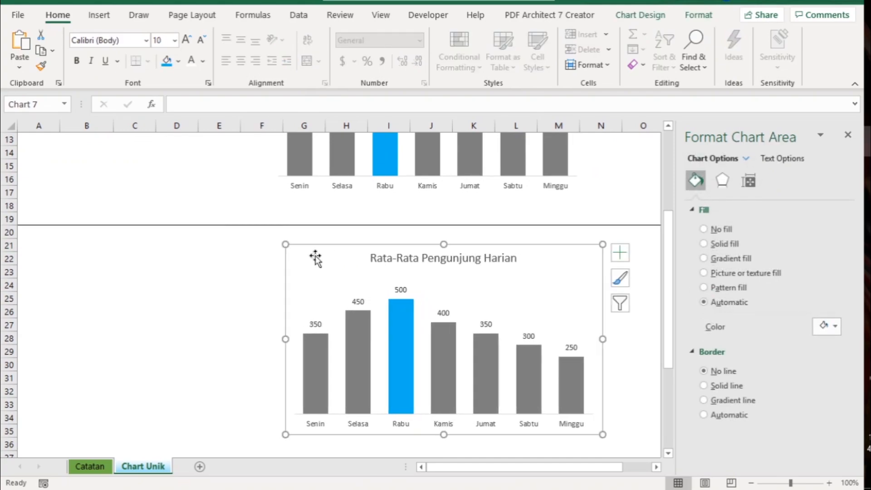
left_click(219, 269)
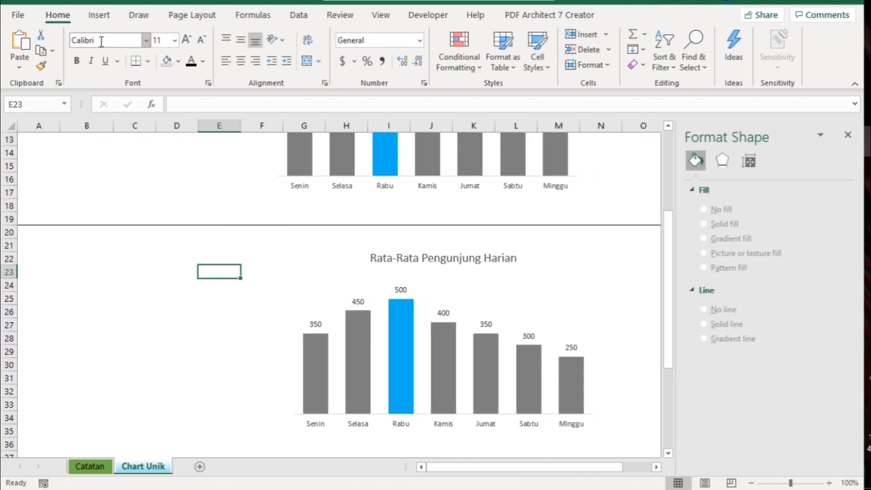
Draw a Flowchart Delay shape about 0.82" by 0.91" beside the duplicated chart and rotate it so its rounded end points up.
left_click(98, 15)
left_click(151, 65)
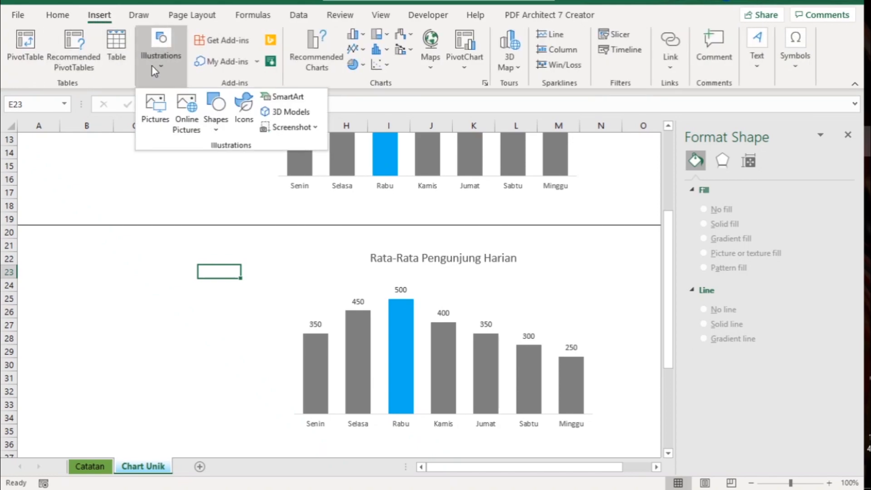
left_click(222, 114)
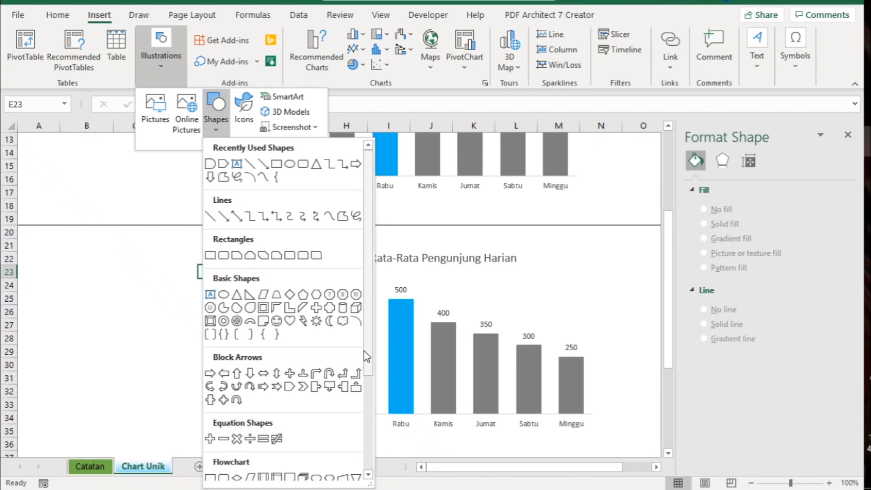
scroll(367, 363, "down", 5)
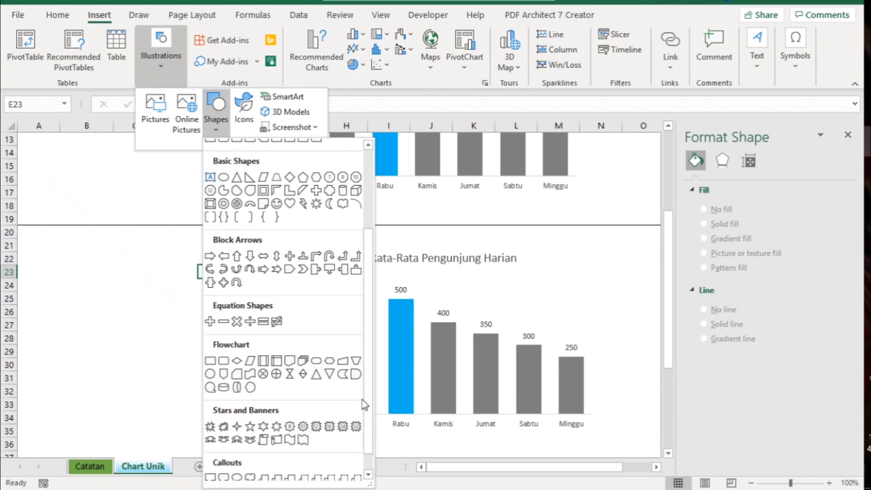
left_click(356, 374)
left_click_drag(62, 288, 123, 337)
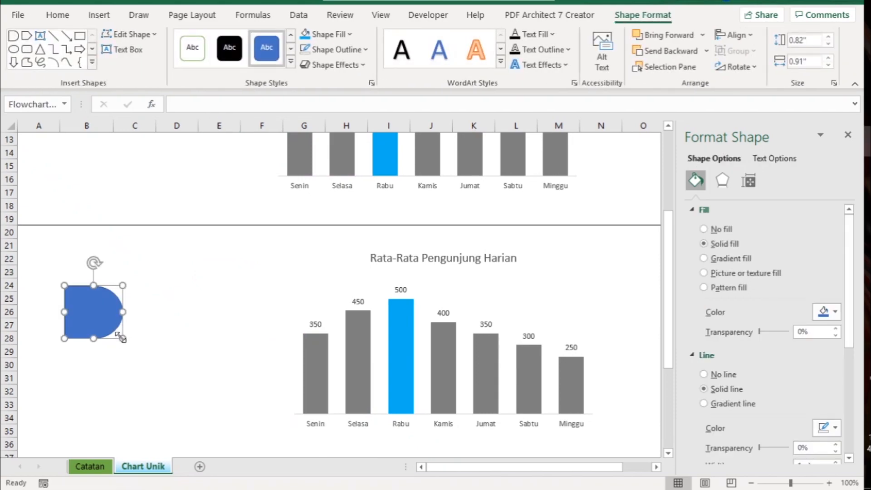
left_click_drag(94, 263, 53, 312)
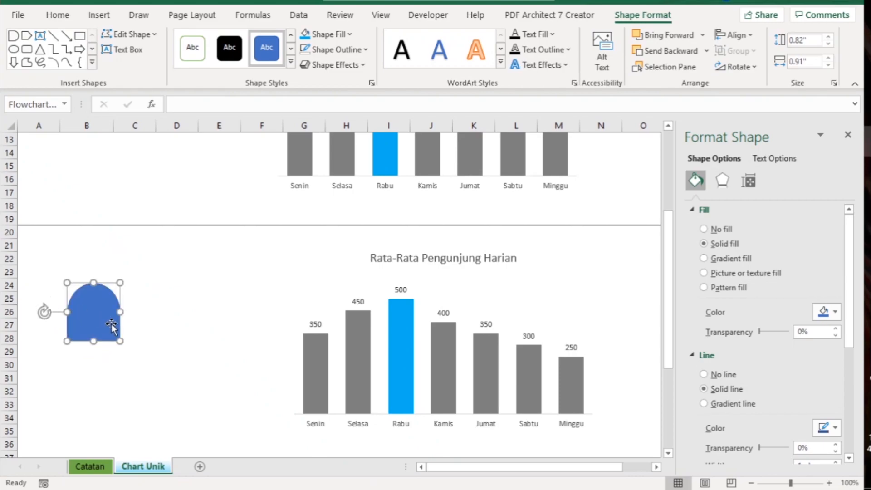
Remove the rounded shape's outline and fill it with the dark gray theme color matching the columns.
left_click(336, 49)
left_click(334, 215)
left_click(336, 35)
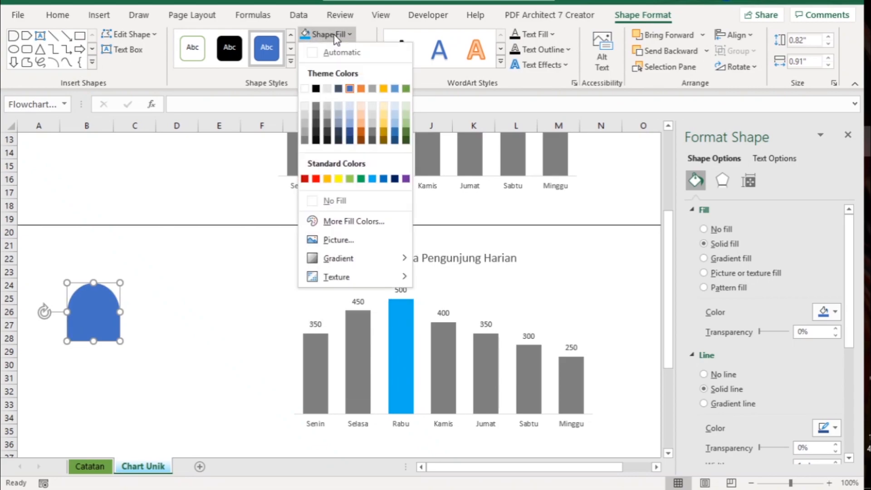
left_click(304, 140)
left_click(178, 349)
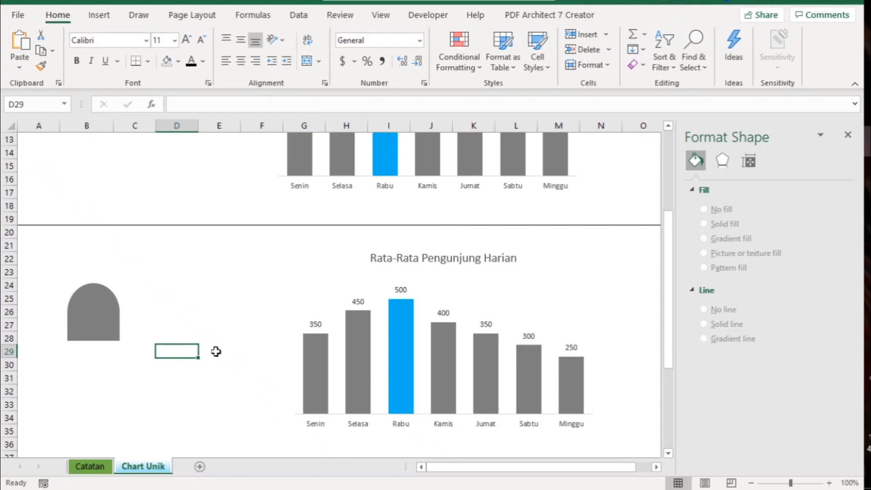
Copy the gray rounded shape and paste it onto the gray column series of the lower chart.
left_click(102, 312)
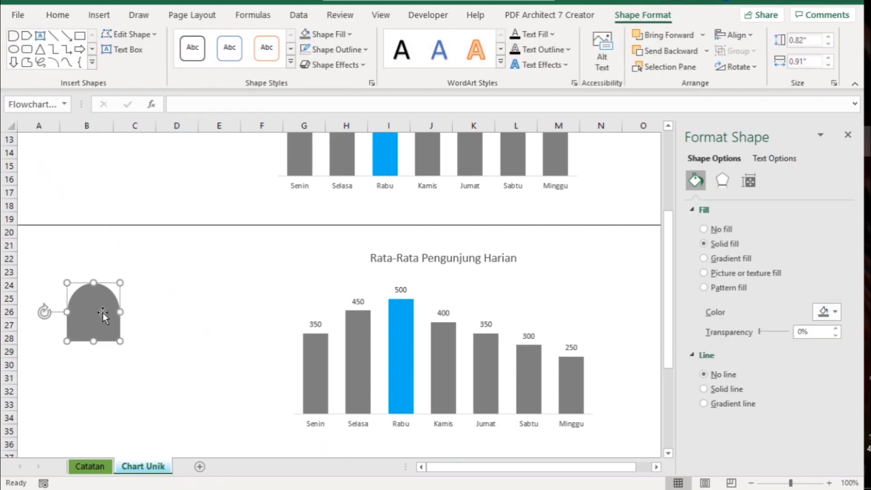
key("ctrl+c")
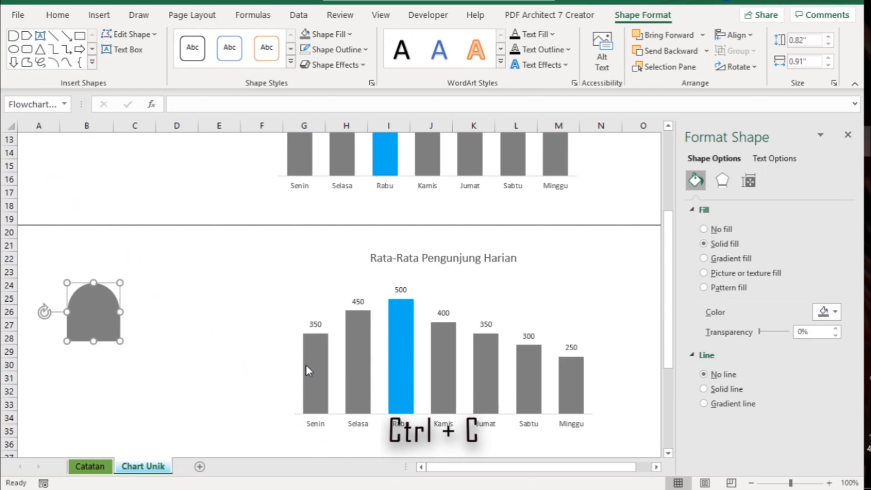
left_click(316, 370)
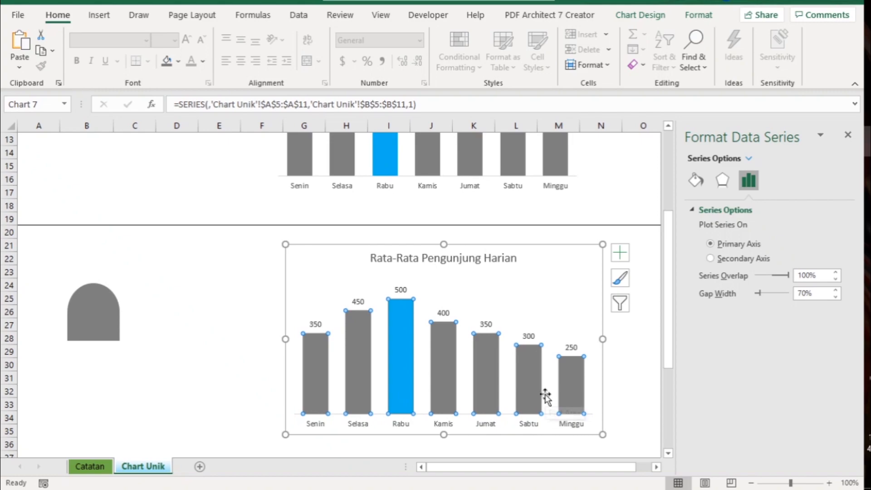
key("ctrl+v")
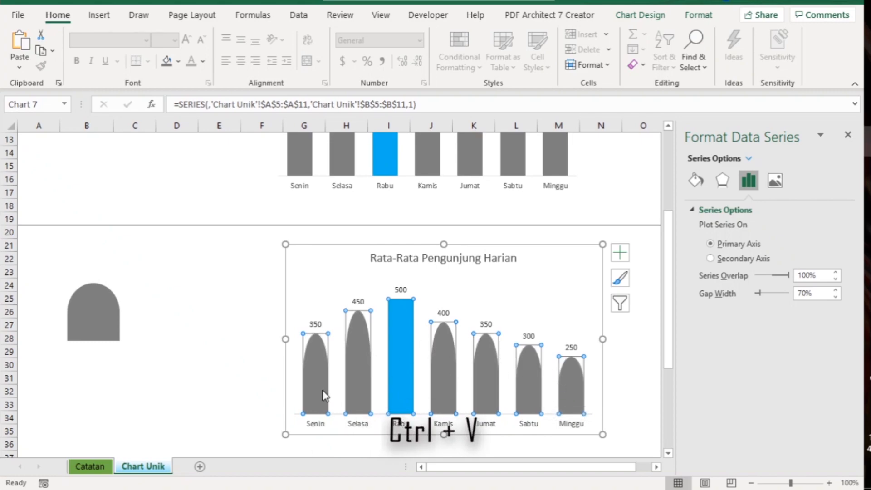
Duplicate the gray rounded shape, place the copy beside it, and fill the copy with the standard light blue color.
left_click(144, 322)
left_click(90, 319)
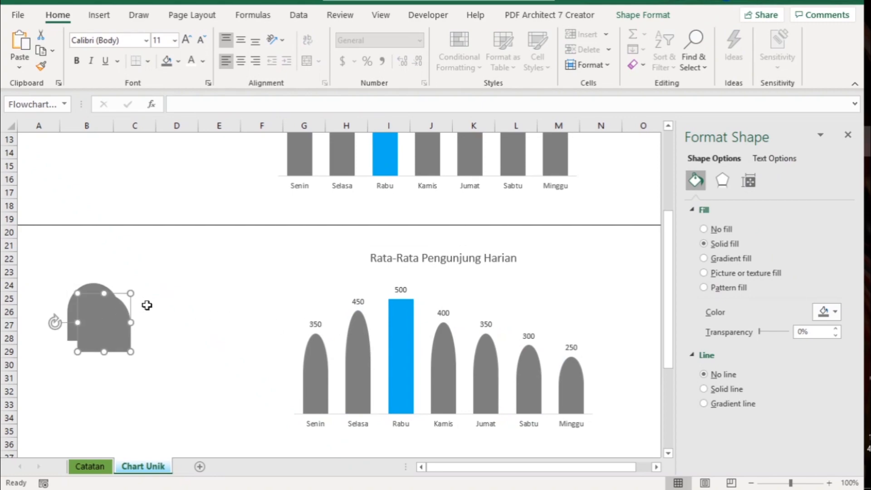
left_click_drag(108, 325, 159, 311)
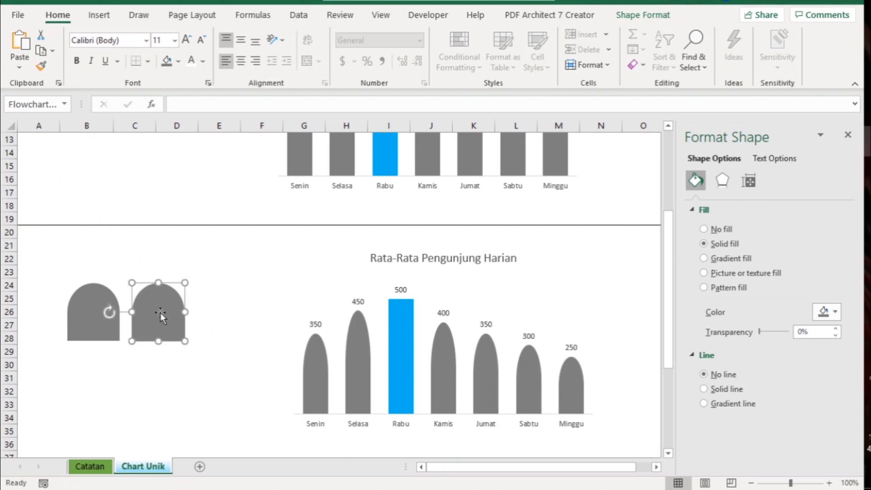
left_click(653, 16)
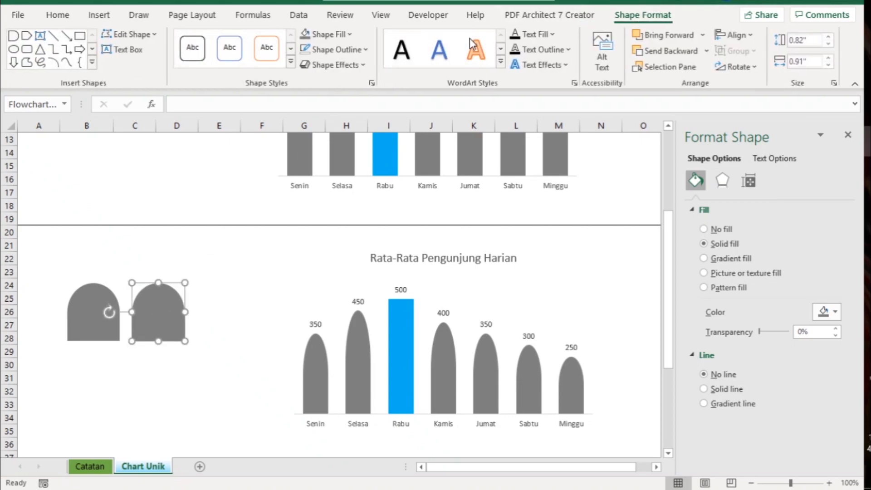
left_click(333, 34)
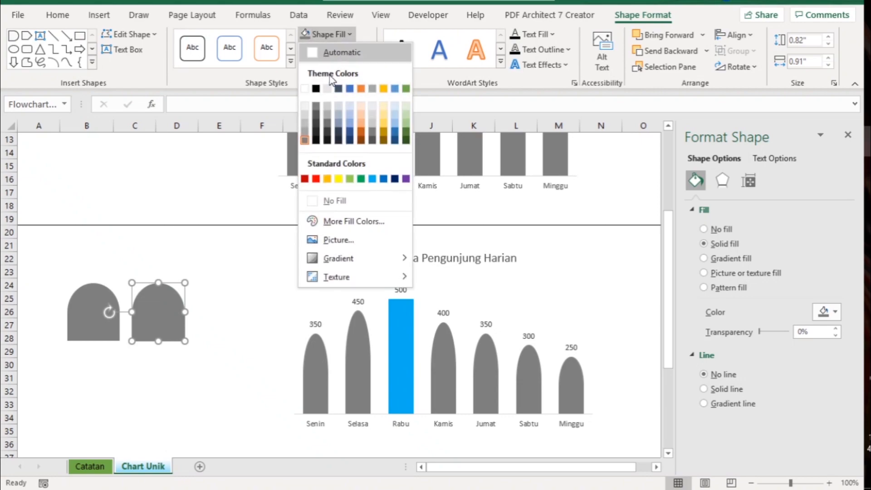
left_click(373, 180)
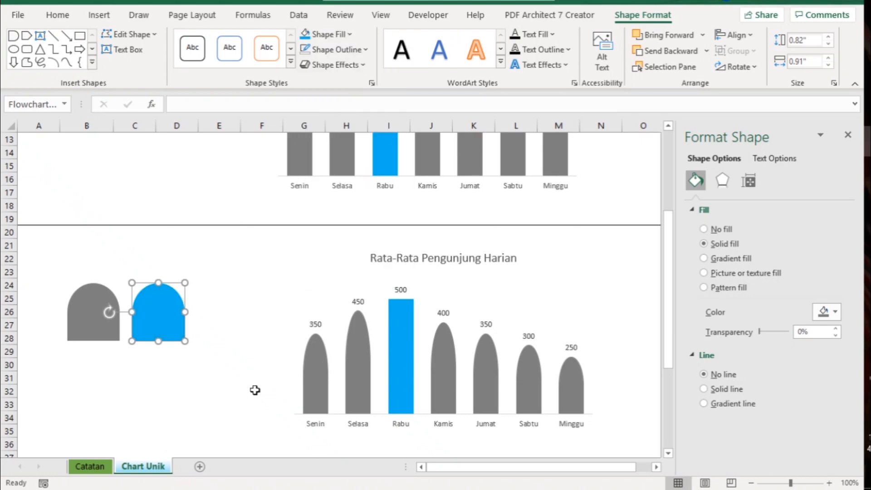
Copy the light blue rounded shape and paste it onto the Max series of the lower chart.
key("ctrl+c")
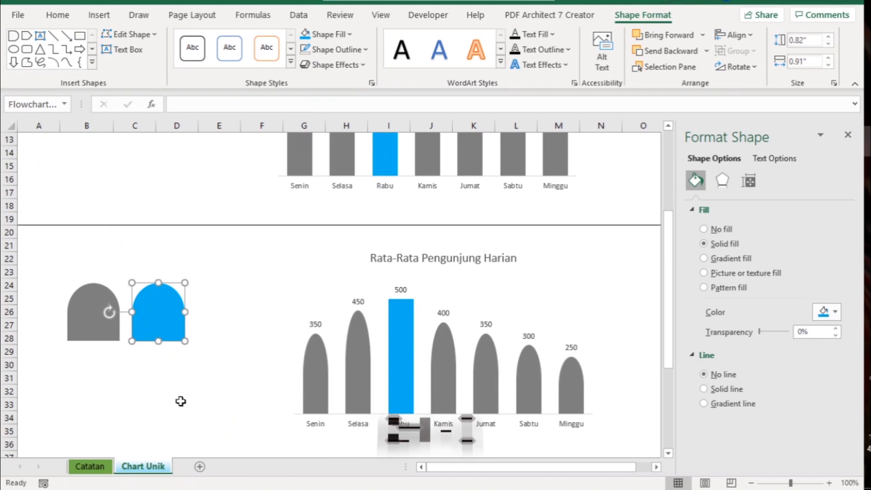
left_click(400, 339)
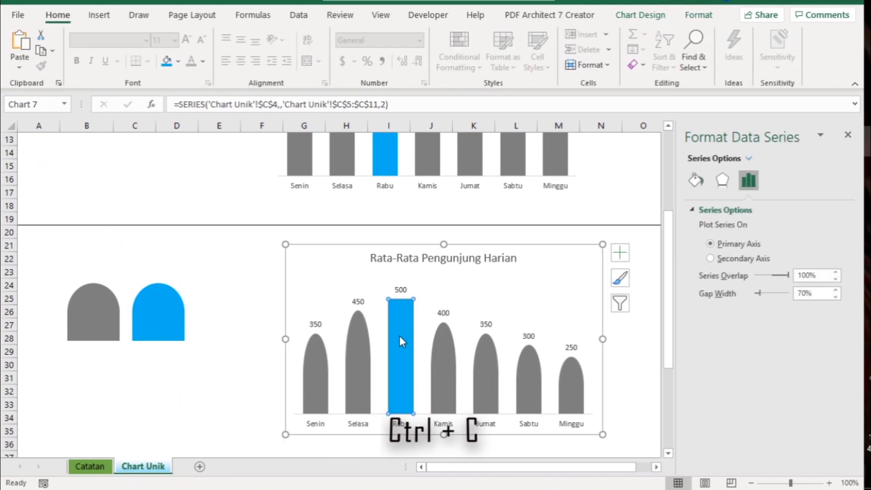
scroll(212, 297, "up", 3)
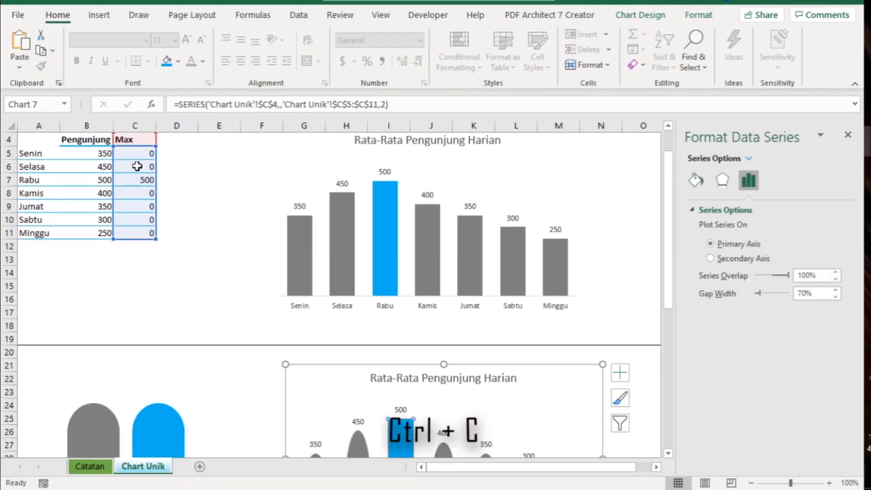
scroll(210, 357, "down", 5)
scroll(211, 358, "down", 1)
key("ctrl+v")
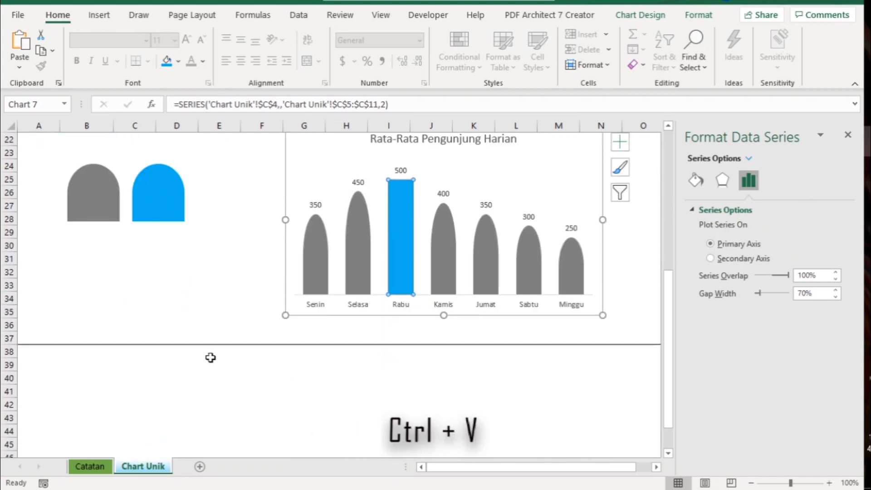
left_click(171, 270)
Test the automatic highlighting in both charts by setting Senin's Pengunjung value to 500, and undo the change.
scroll(170, 271, "up", 1)
scroll(170, 270, "up", 6)
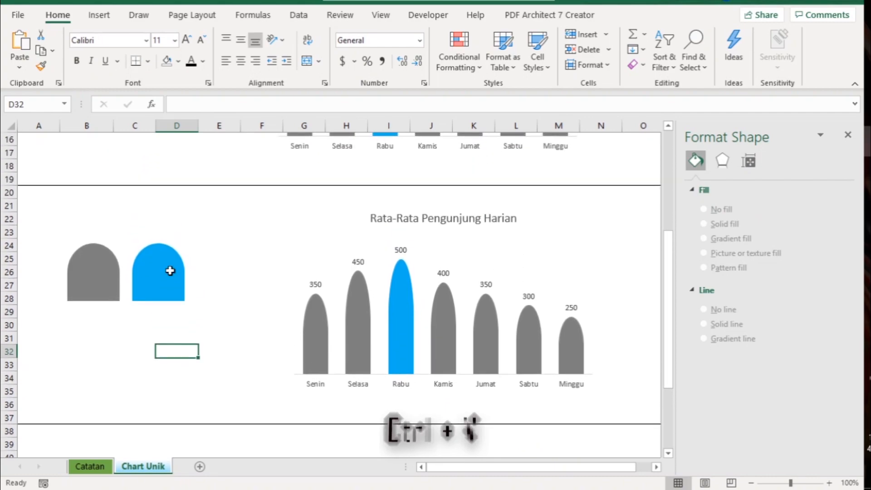
left_click(106, 195)
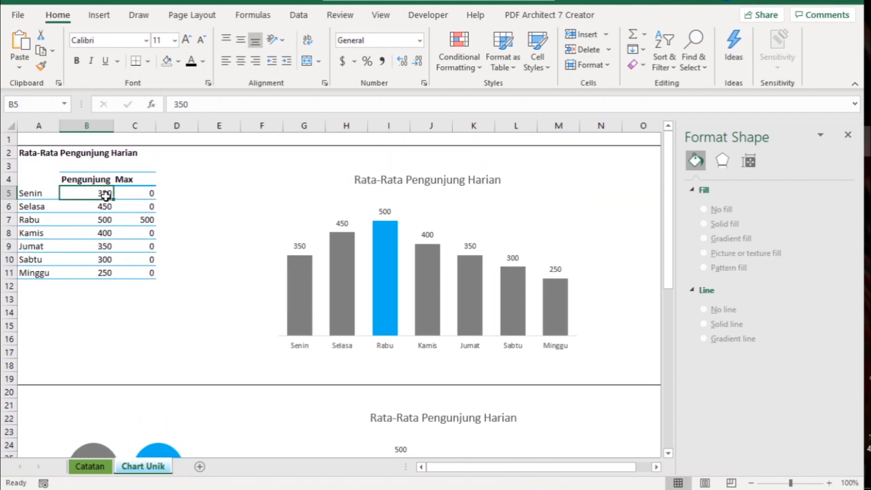
type("50")
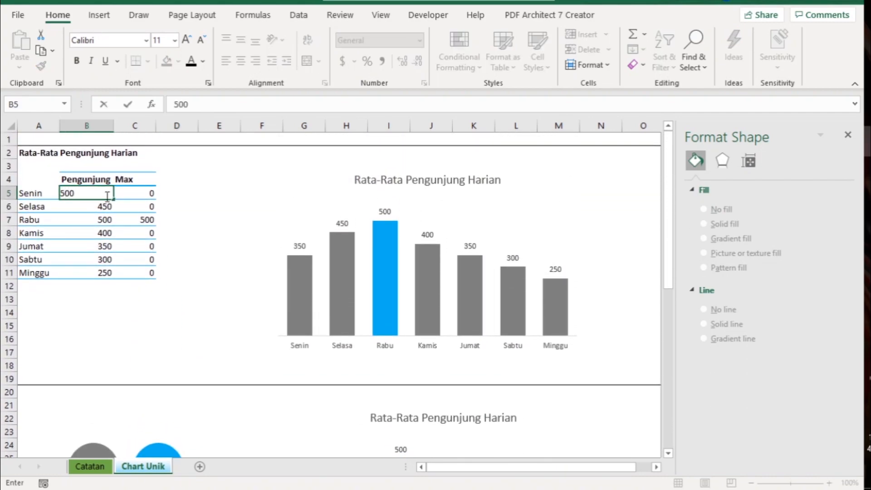
type("0")
key("Return")
scroll(155, 288, "down", 2)
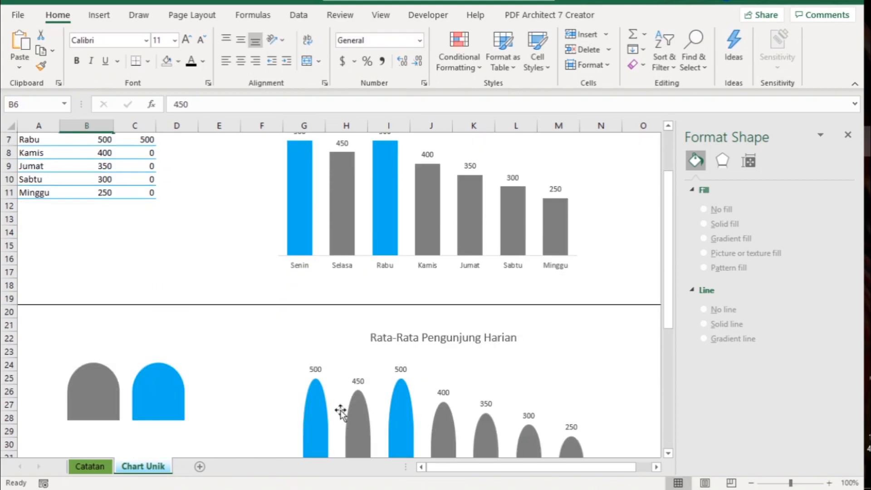
scroll(243, 331, "up", 2)
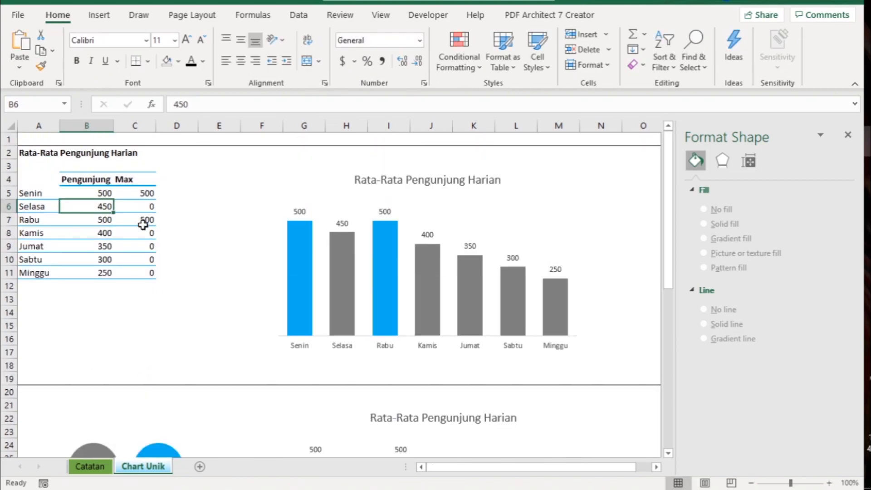
key("ctrl+z")
Copy the Rata-Rata Pengunjung Harian table from A2:C11 and paste it below the second chart at A38.
scroll(206, 301, "down", 5)
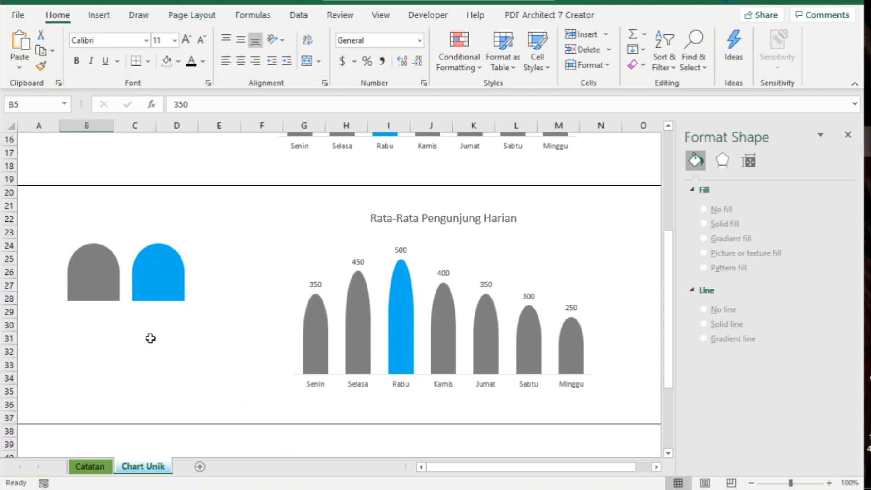
scroll(150, 337, "down", 1)
scroll(150, 338, "up", 1)
scroll(150, 338, "up", 5)
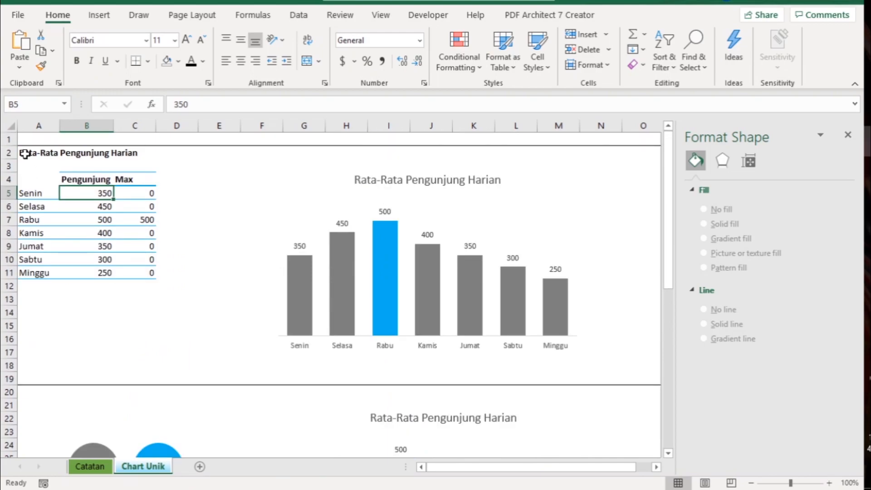
left_click_drag(25, 153, 134, 274)
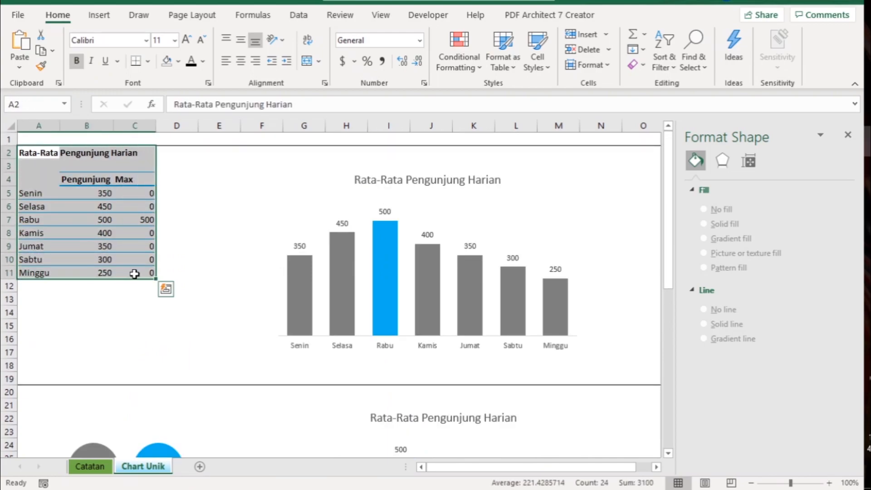
key("ctrl+c")
scroll(134, 274, "down", 7)
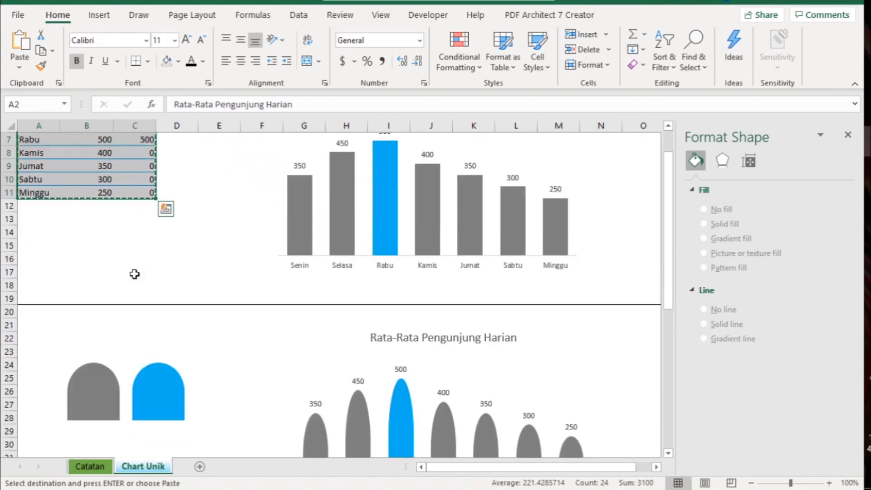
scroll(134, 273, "down", 2)
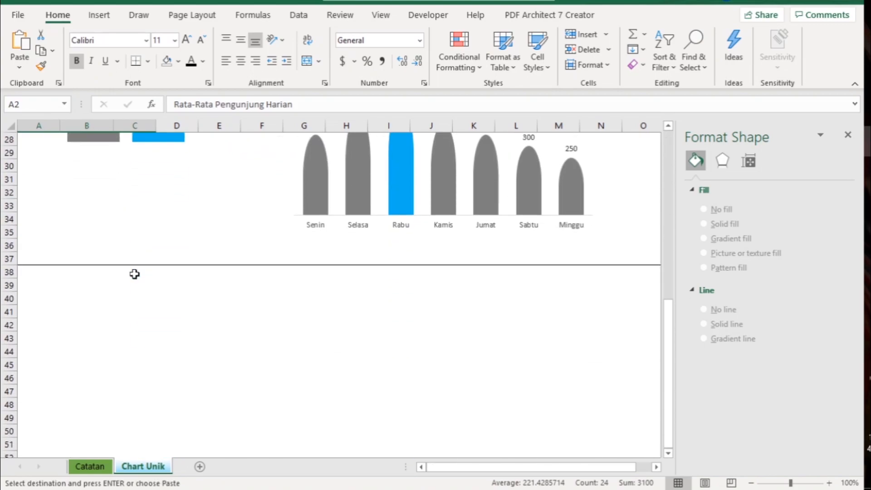
left_click(25, 272)
key("ctrl+v")
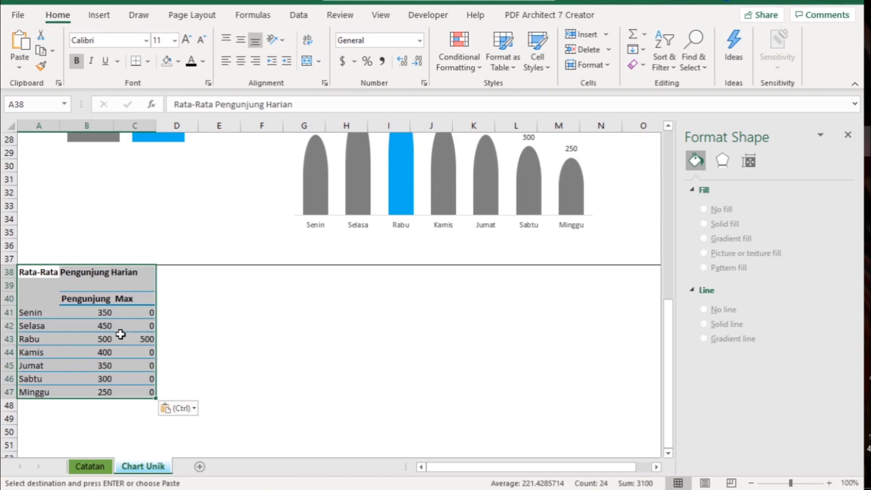
Clear the Max header and its values in C40:C47 of the pasted table.
left_click(101, 311)
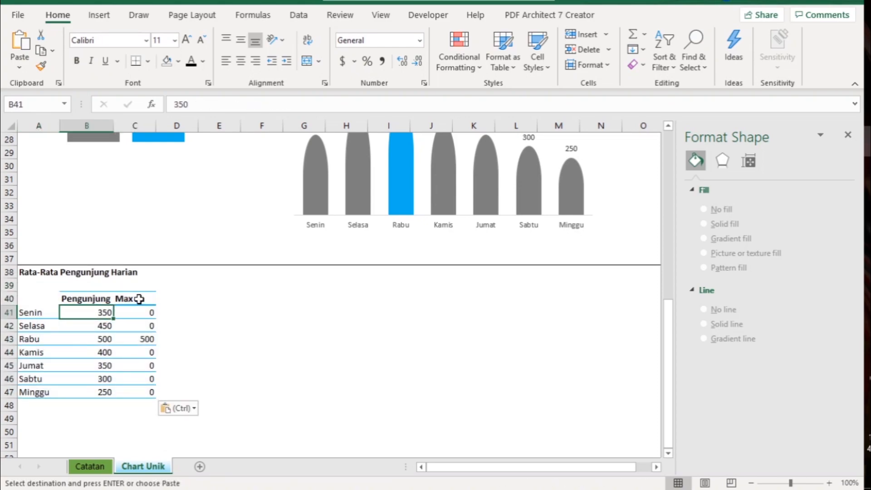
left_click(139, 299)
left_click_drag(135, 298, 142, 392)
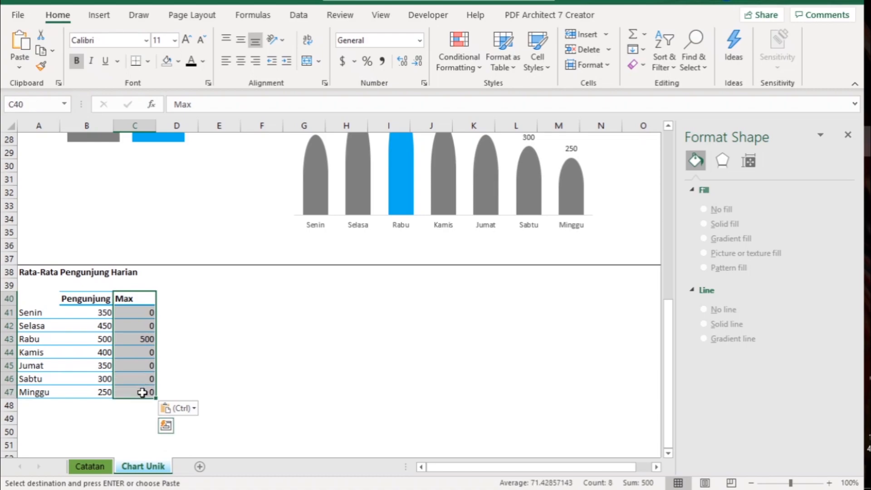
key("Delete")
Enter the headers Stack 1 in C40 and Stack 2 in D40 of the pasted table.
key("Up")
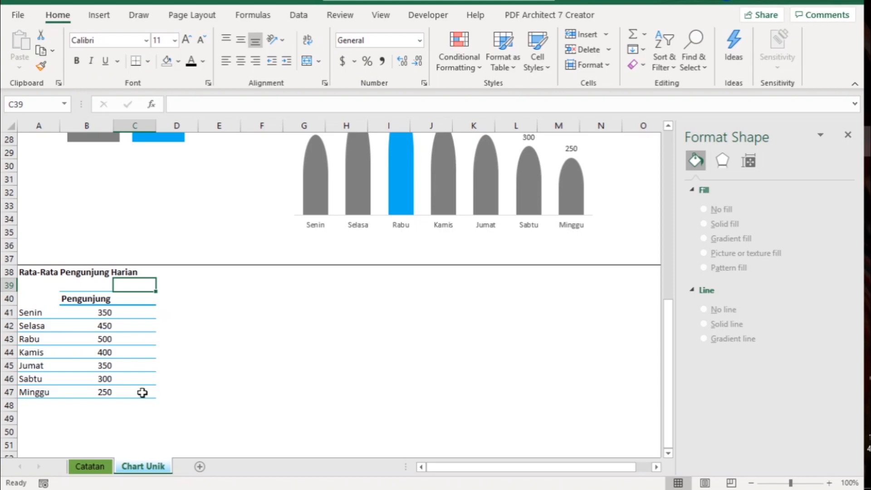
key("Down")
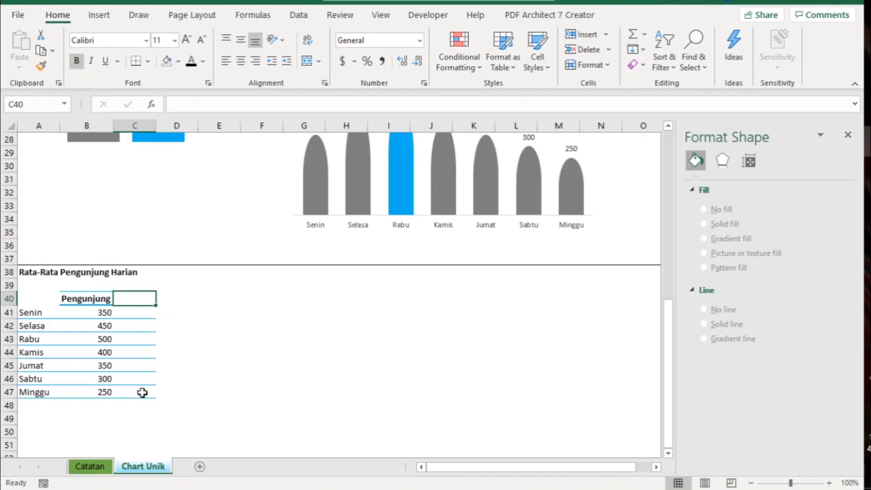
type("Stac")
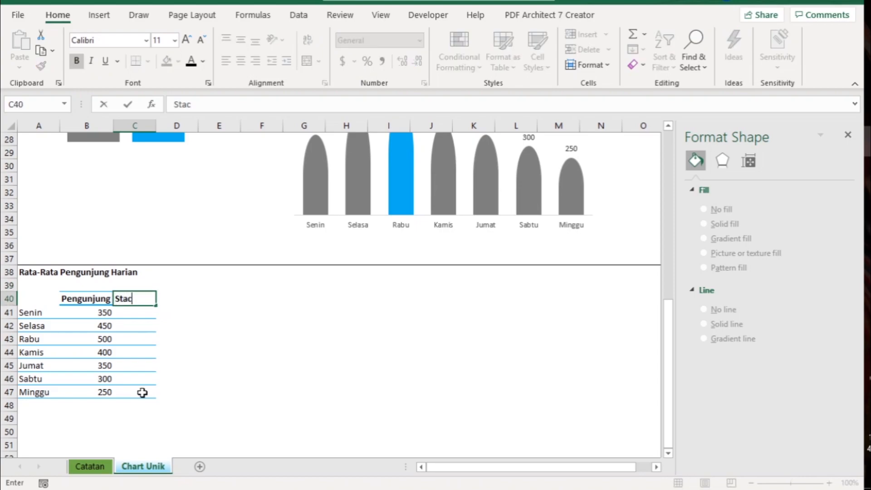
type("k 1")
key("Tab")
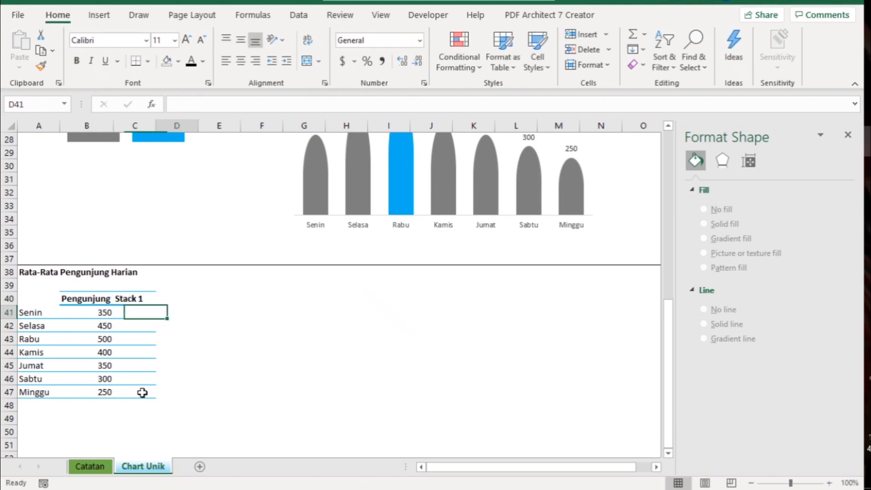
type("Stack 2")
key("Return")
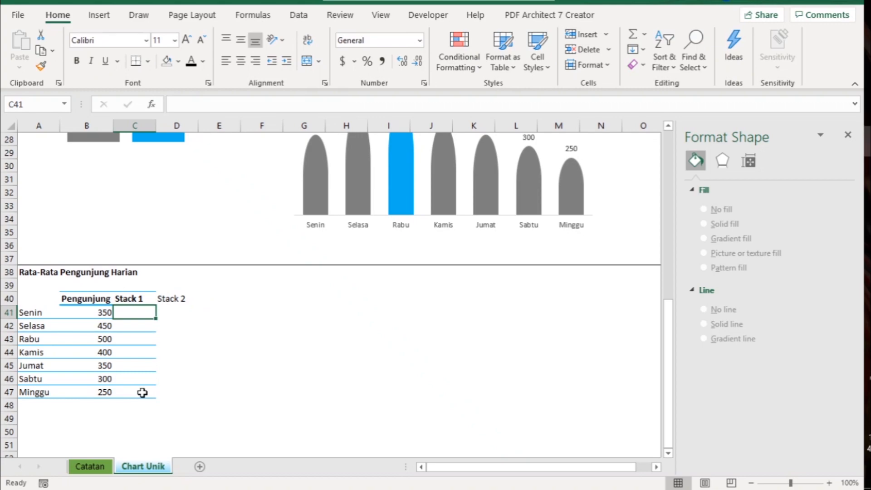
Calculate Stack 2 in D41 with =MIN($B$41:$B$47)/2 and fill the formula down to D47.
key("Right")
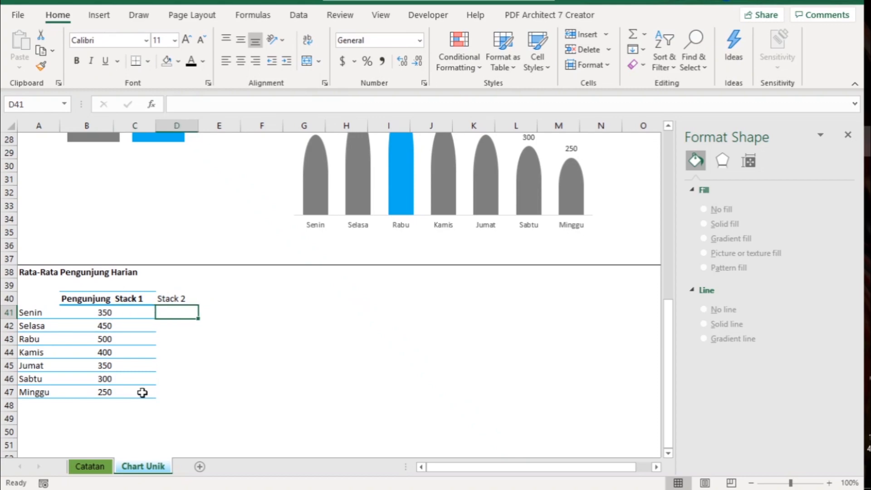
type("=")
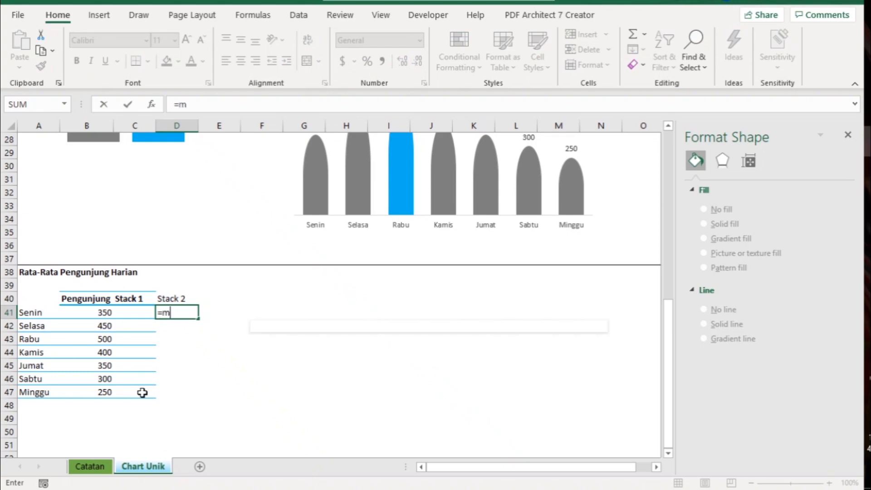
type("min")
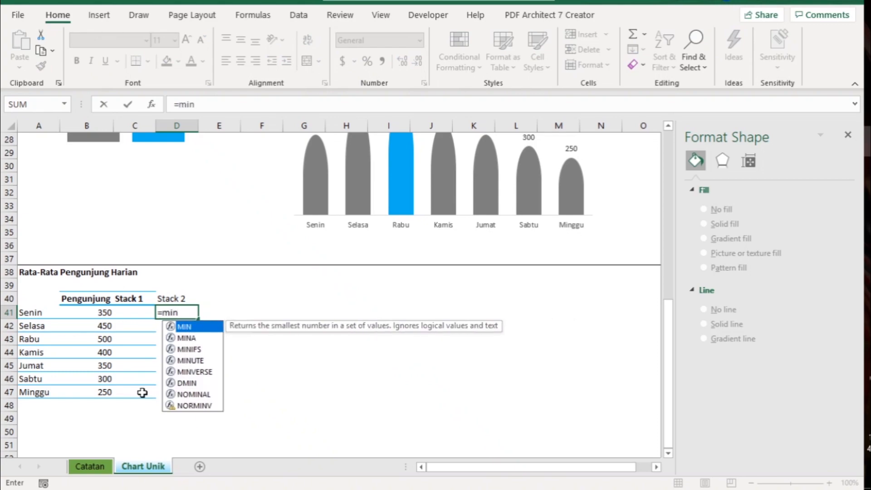
type("(")
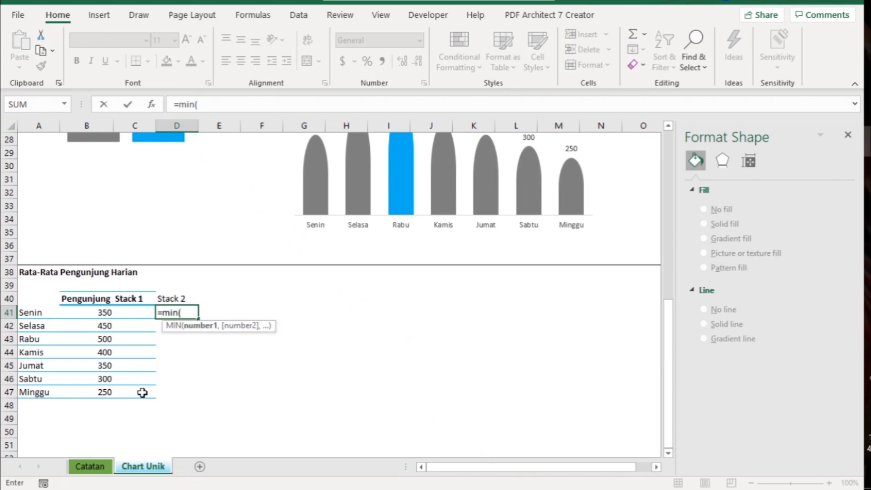
key("Left")
key("Left")
key("ctrl+shift+Down")
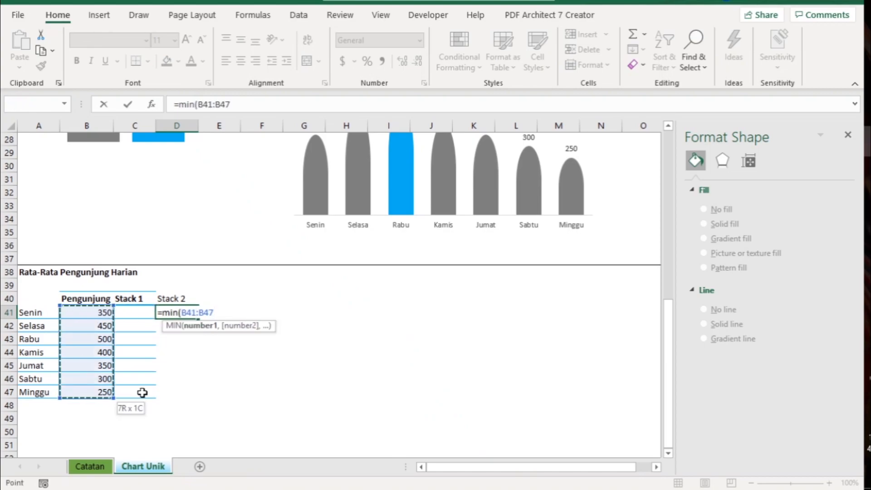
key("F4")
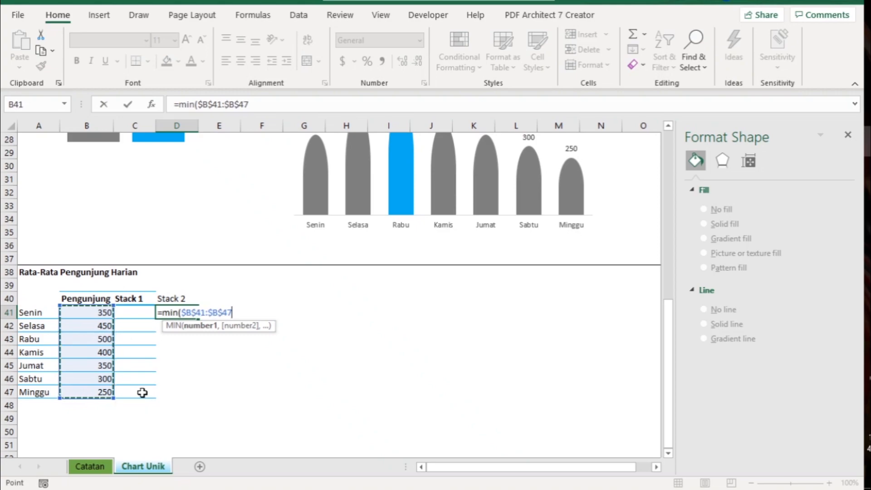
type(")/2")
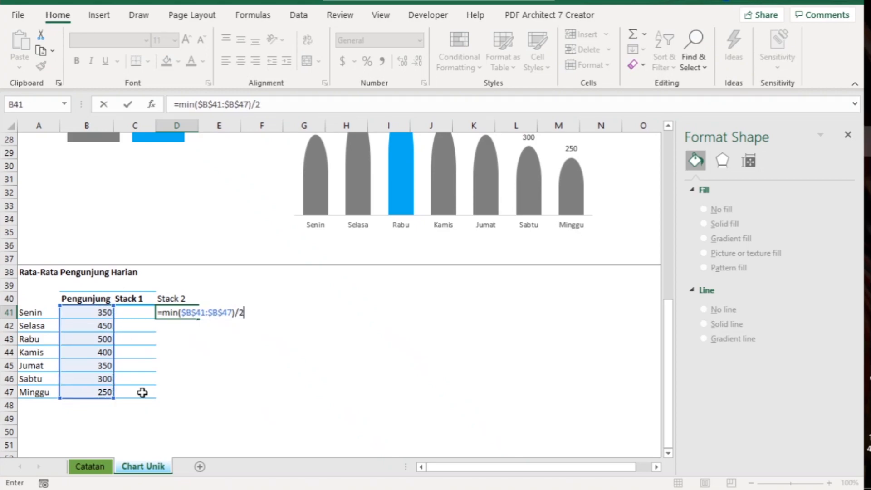
key("Return")
key("Up")
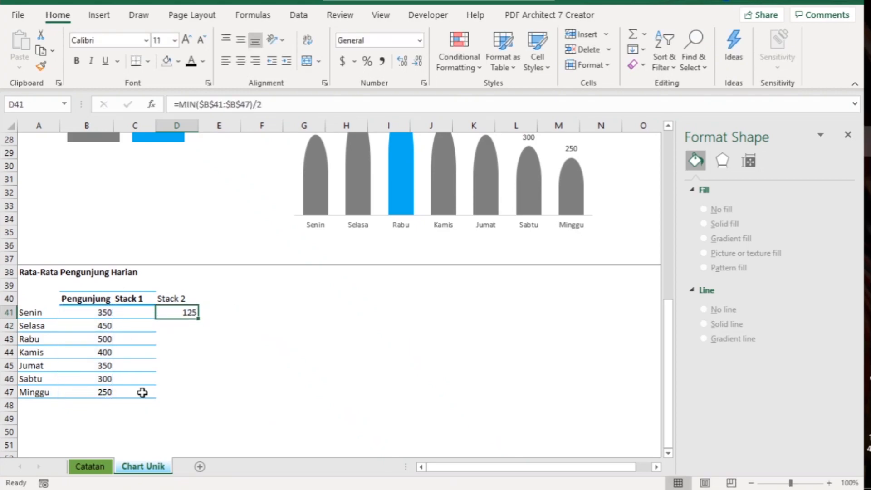
left_click_drag(200, 320, 189, 397)
Calculate Stack 1 in C41 with =B41-D41 and fill the formula down to C47.
left_click(128, 312)
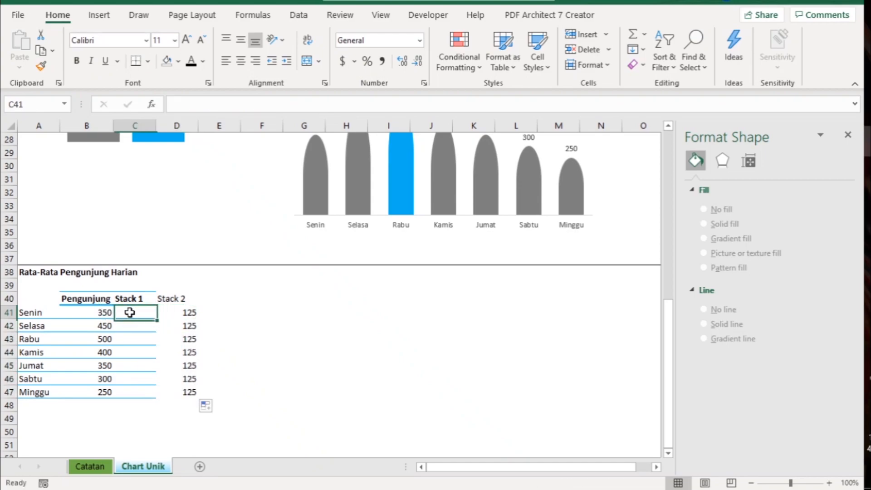
type("=")
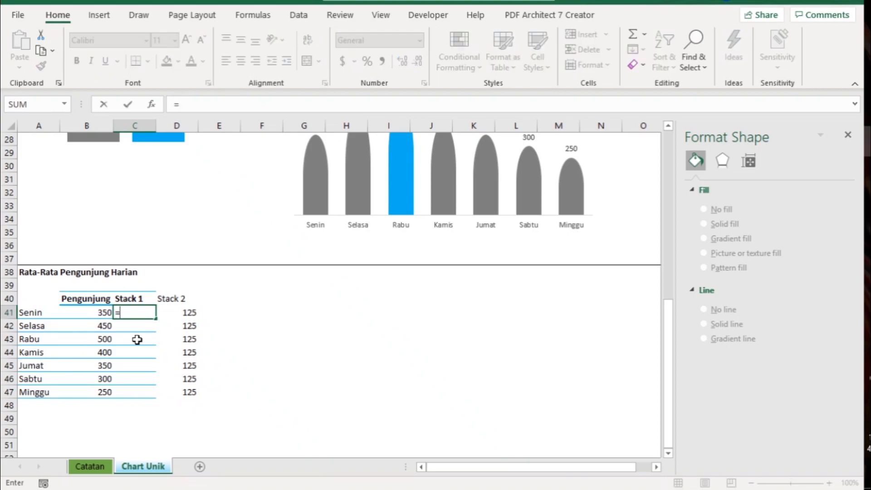
key("Left")
type("-")
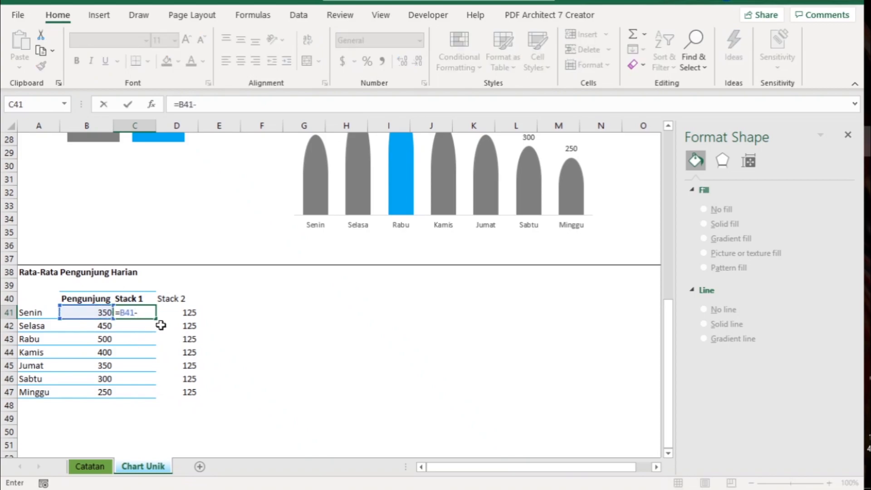
left_click(184, 312)
key("Return")
key("Up")
left_click_drag(156, 320, 156, 398)
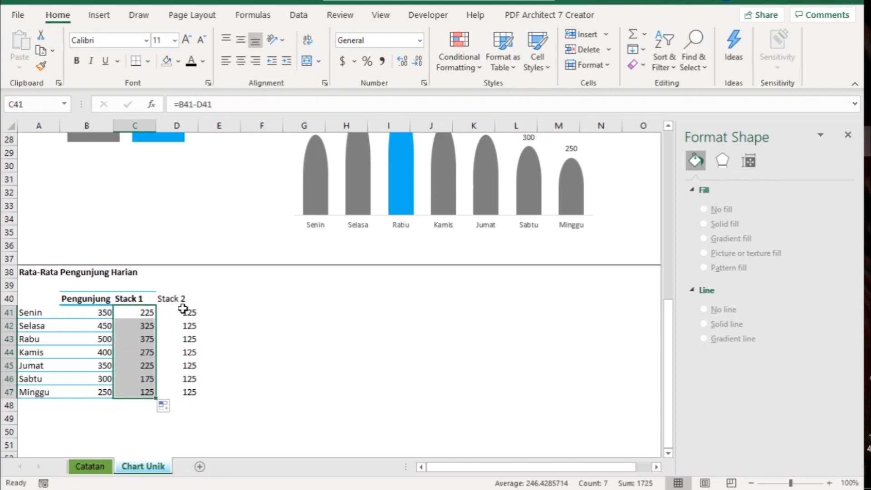
Copy the formatting of the Pengunjung column B40:B47 onto the Stack 1 and Stack 2 columns in C40:D47.
left_click_drag(92, 298, 88, 391)
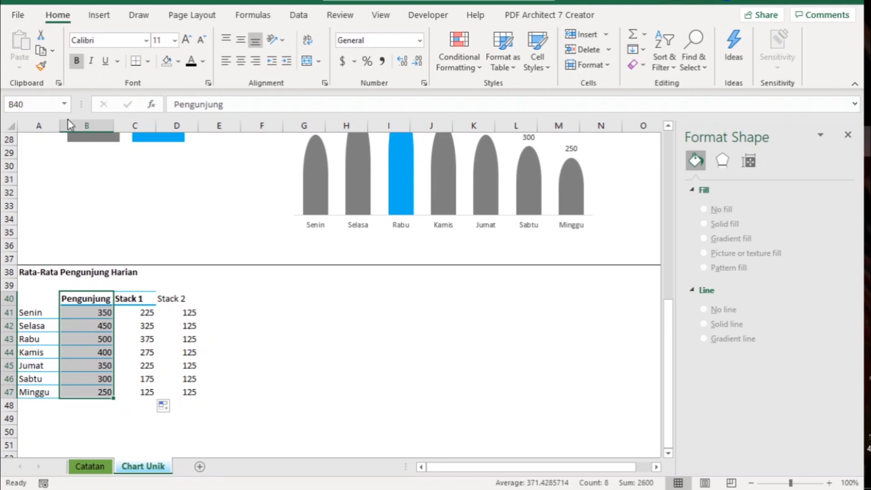
left_click(41, 65)
mouse_move(132, 296)
left_mouse_down()
mouse_move(189, 361)
mouse_move(188, 391)
left_mouse_up()
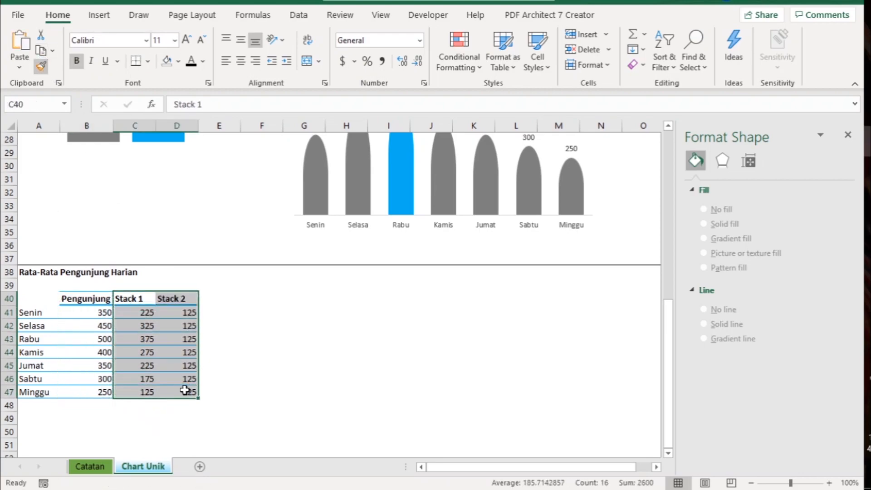
left_click(251, 330)
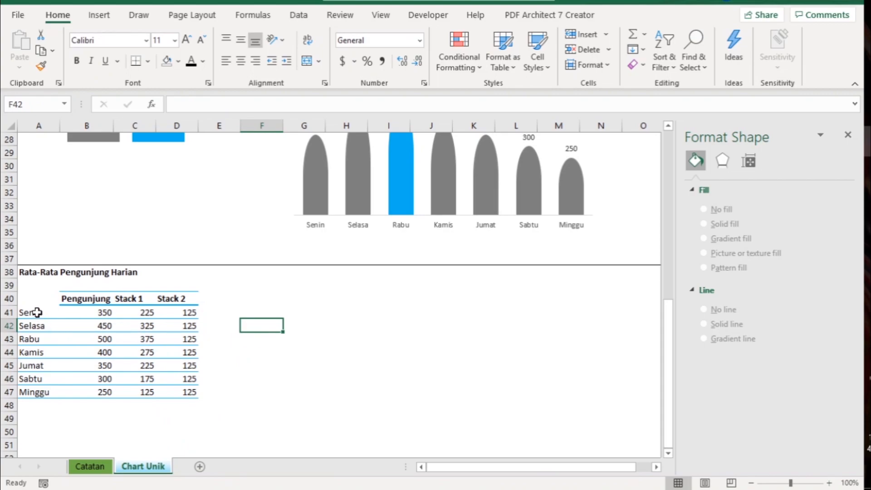
Insert a 2-D stacked column chart from the day names A41:A47 and stack values C41:D47, placed beside the table.
left_click_drag(38, 312, 39, 391)
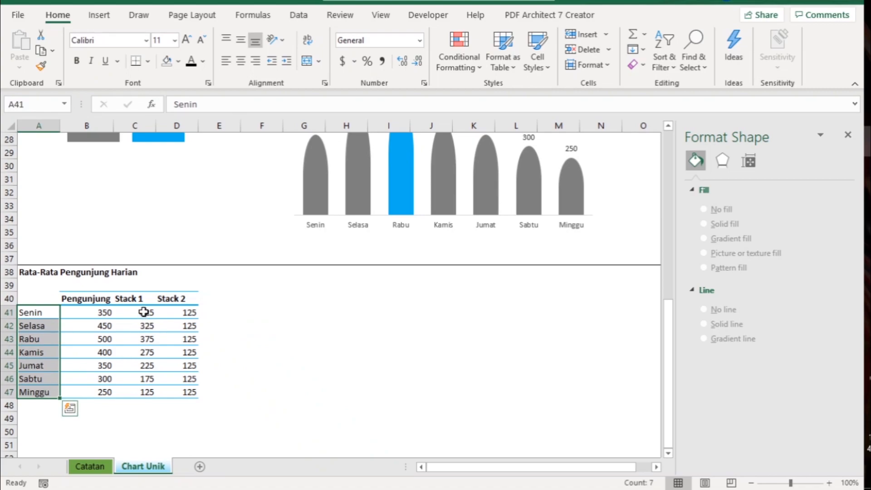
left_click_drag(144, 312, 182, 392)
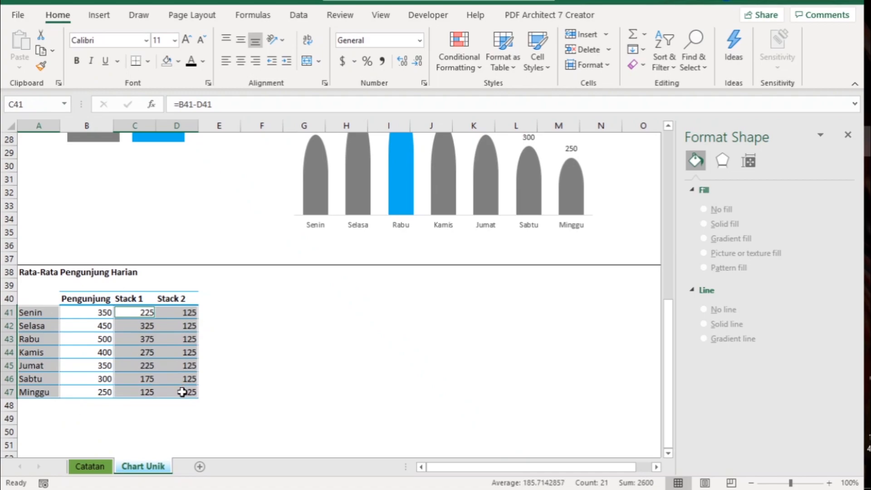
left_click(98, 15)
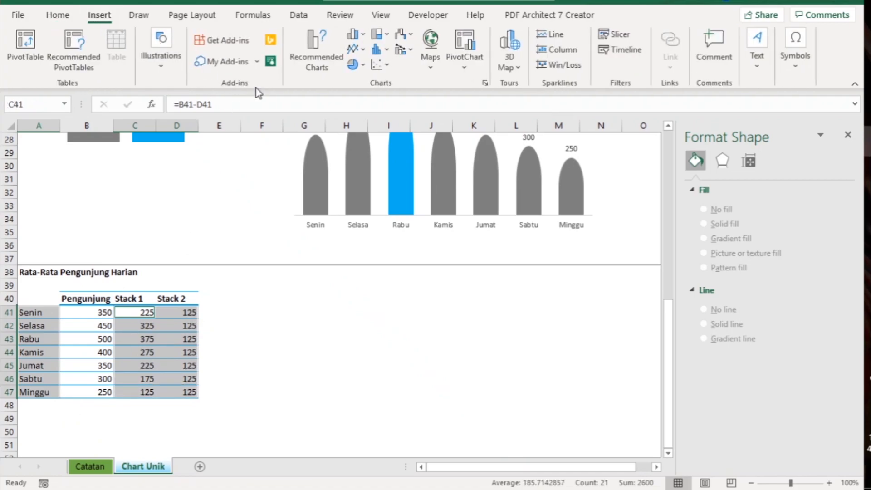
left_click(362, 37)
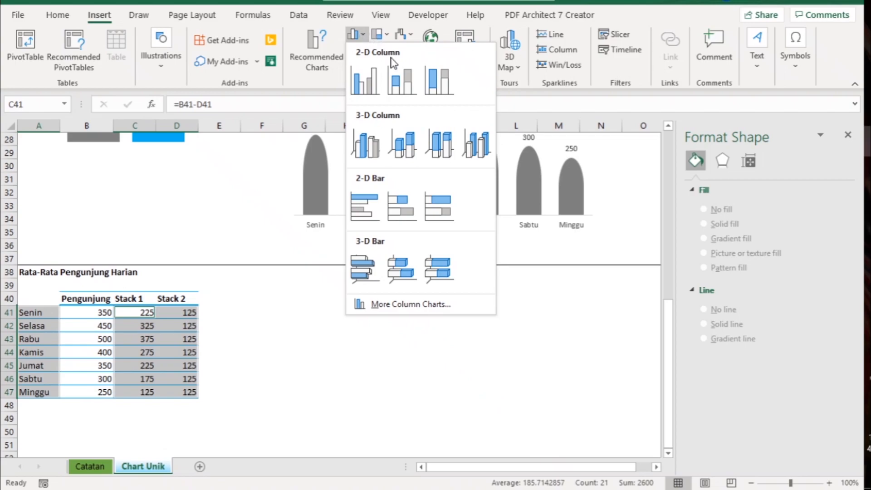
left_click(401, 86)
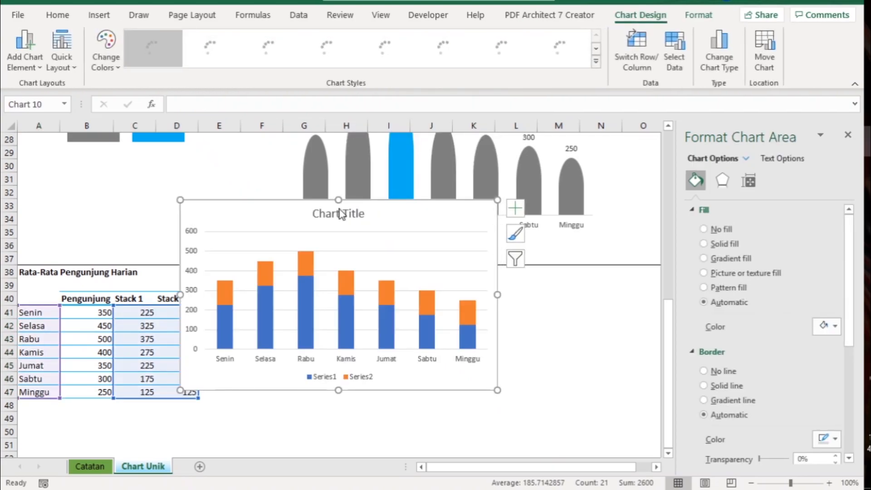
left_click_drag(276, 213, 369, 291)
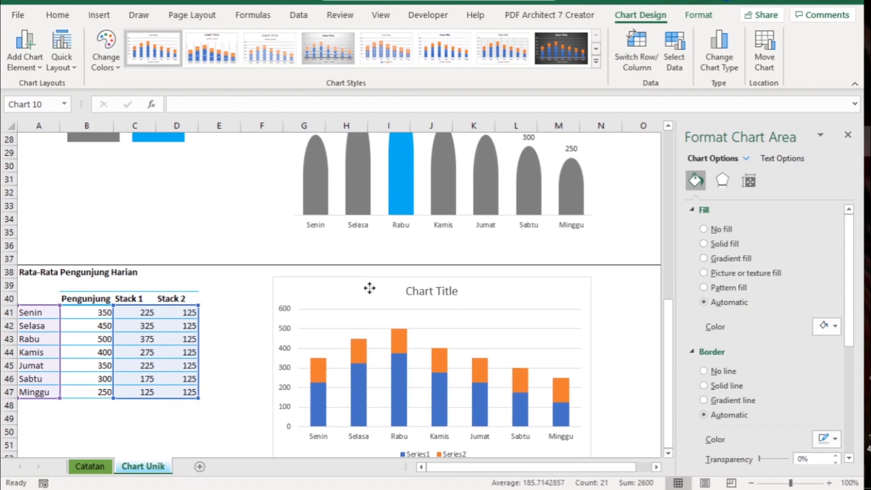
left_click(668, 453)
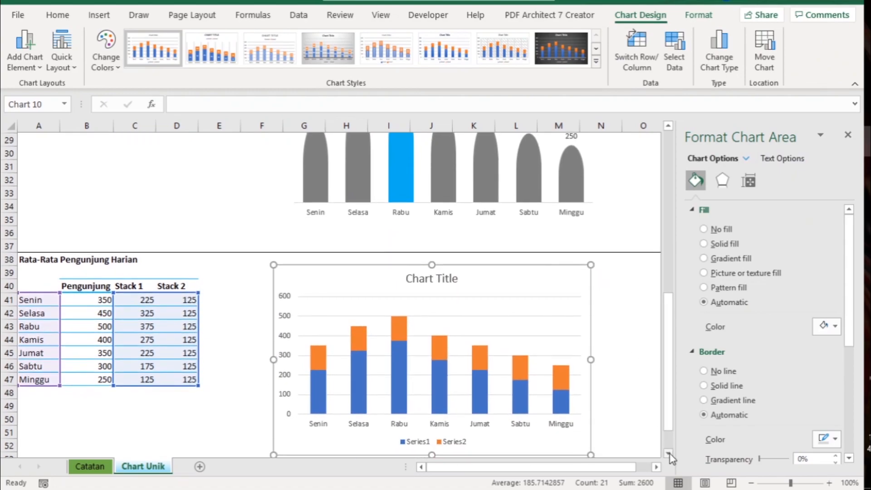
left_click(668, 453)
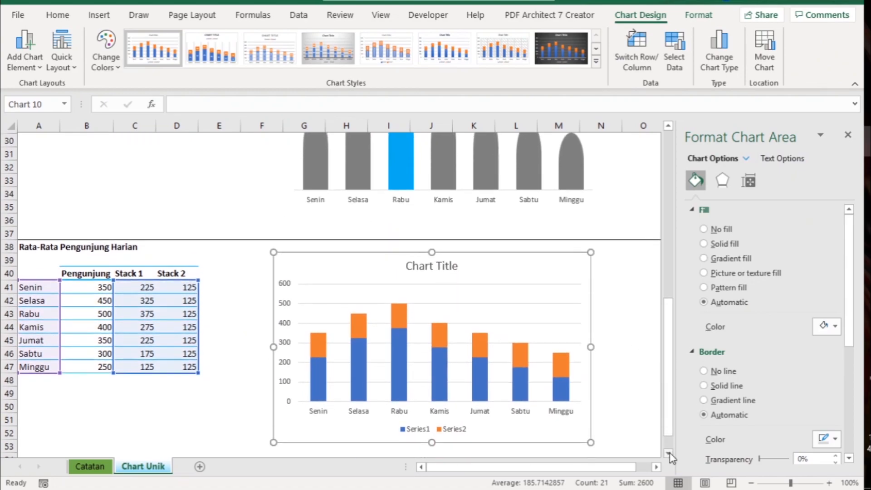
Delete the new chart's vertical axis and link its title to cell A38.
left_click(285, 305)
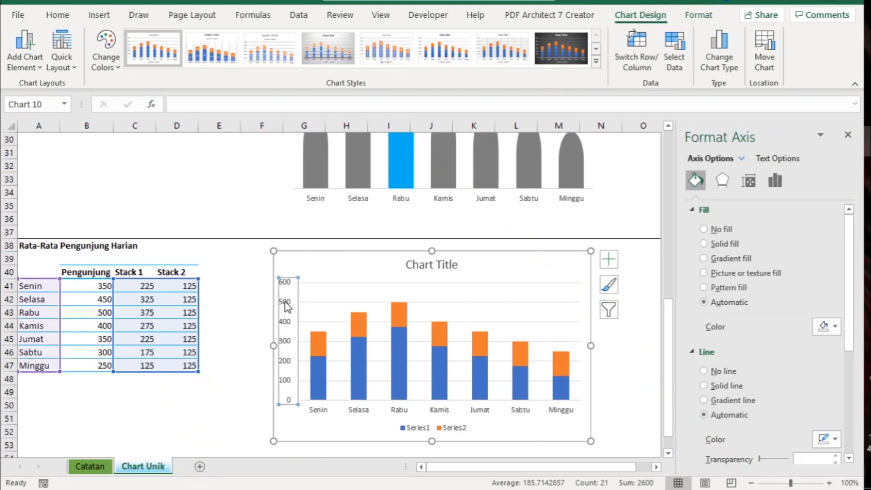
key("Delete")
left_click(447, 267)
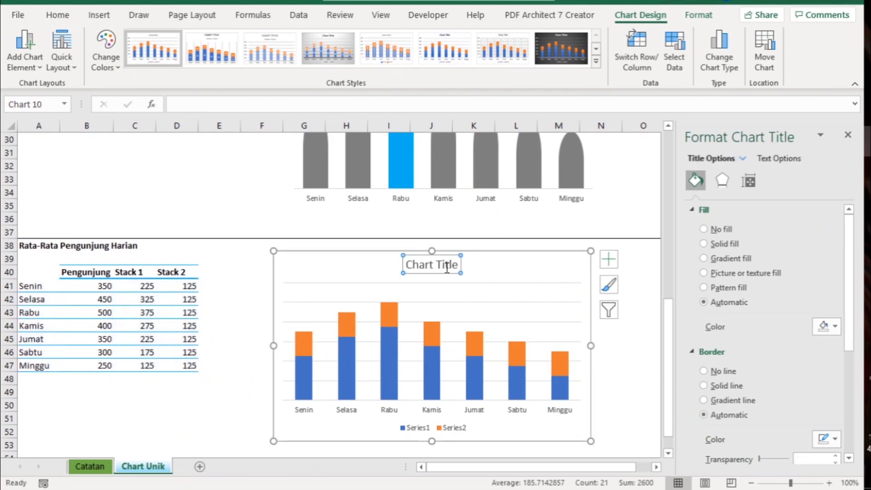
type("=")
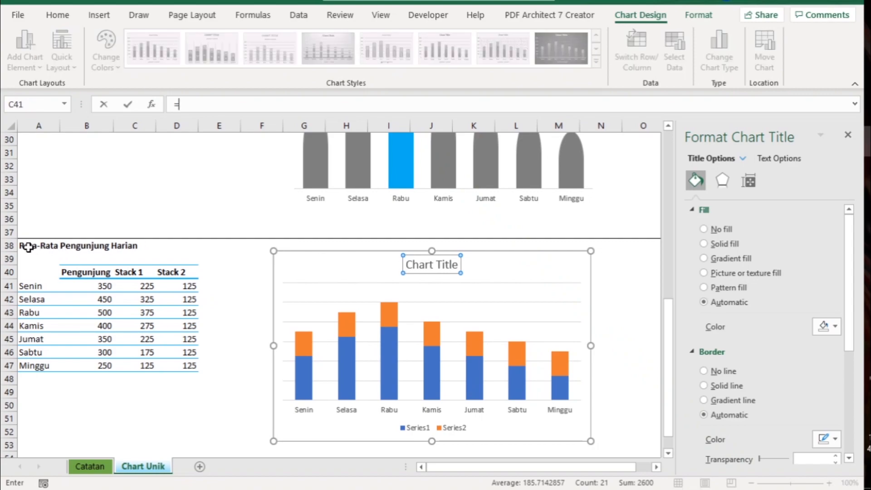
left_click(28, 246)
key("Return")
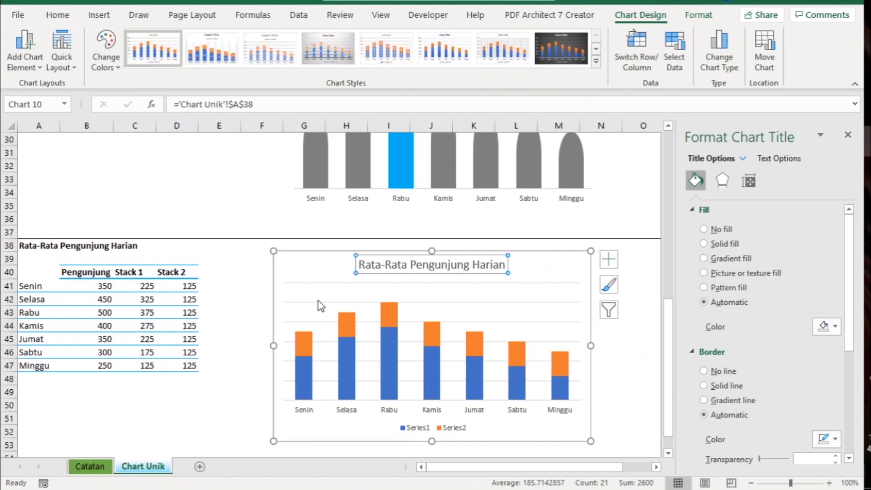
Delete the gridlines and the legend from the stacked column chart.
left_click(299, 303)
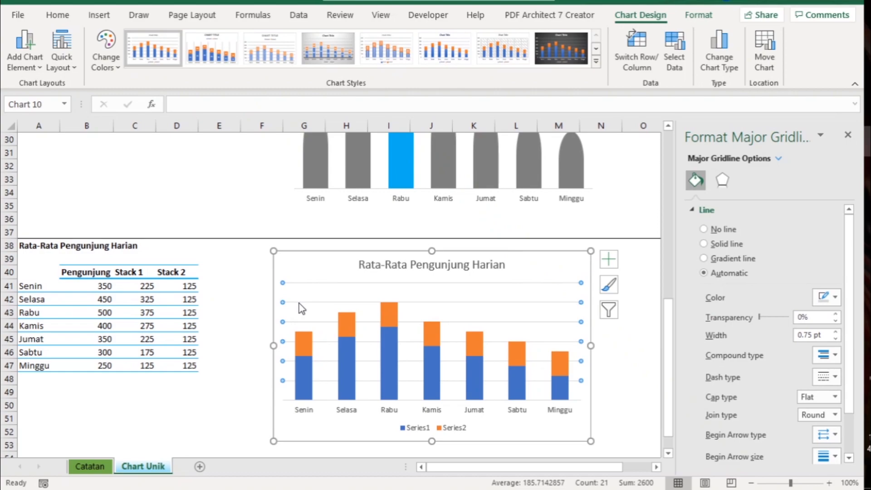
key("Delete")
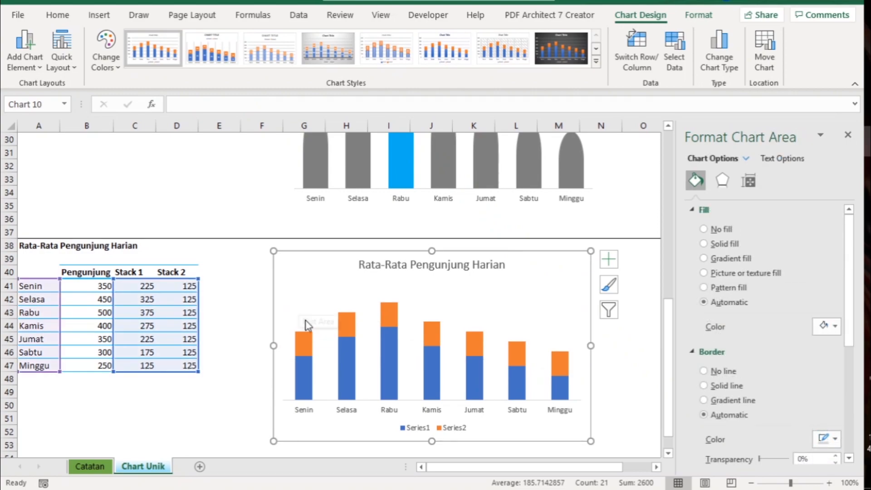
left_click(428, 433)
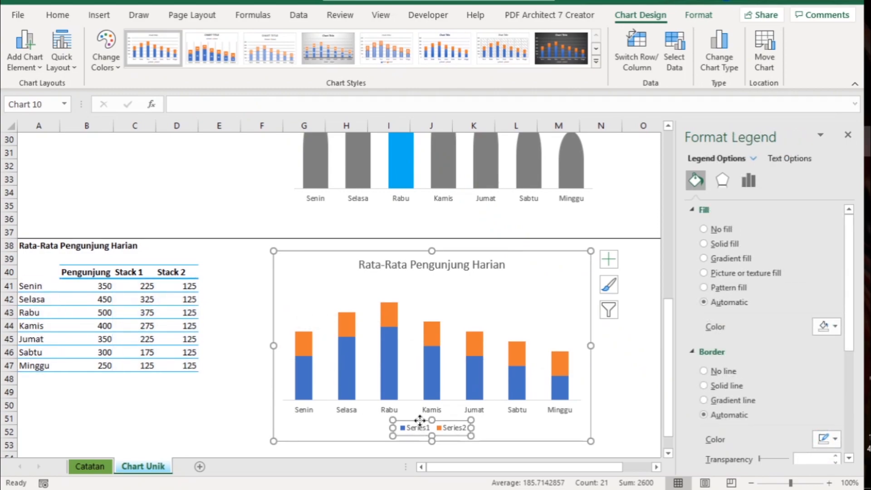
key("Delete")
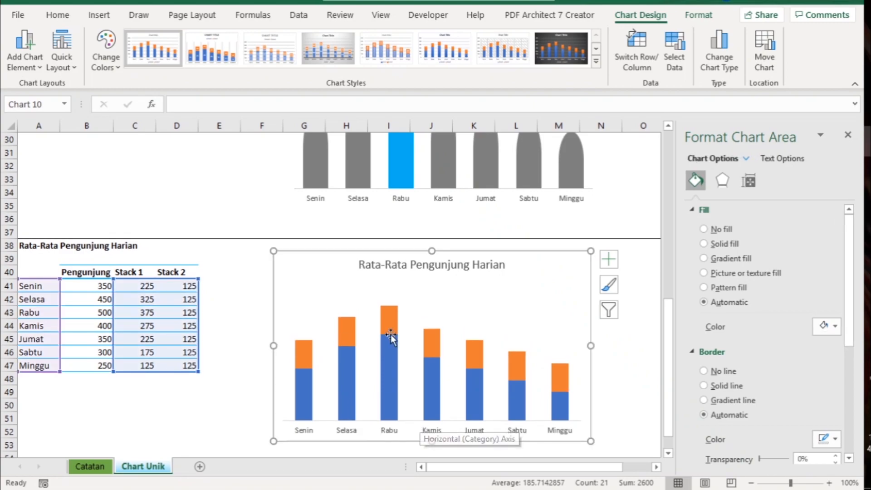
Fill the lower Stack 1 series of the stacked chart with the darkest gray shade of the white theme color.
left_click(302, 384)
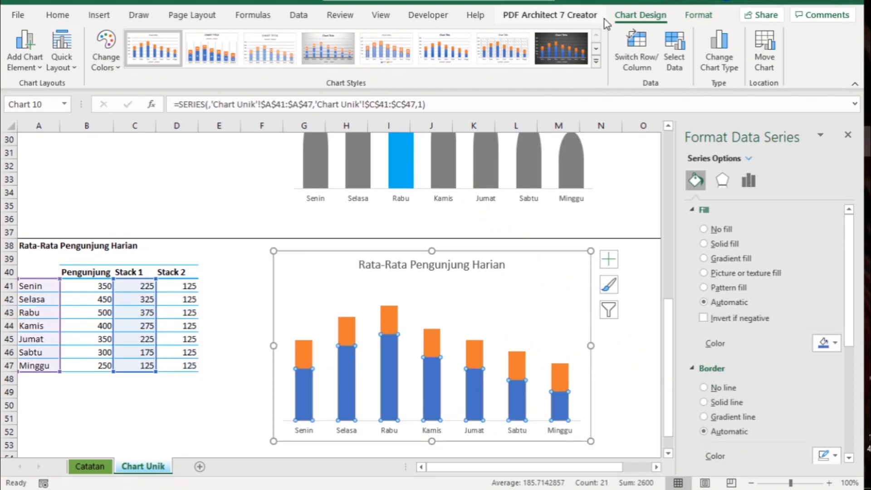
left_click(699, 15)
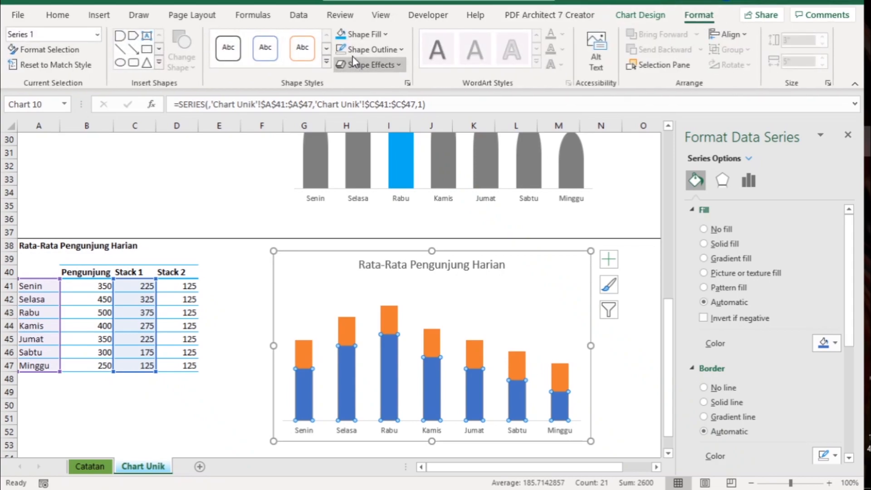
left_click(375, 35)
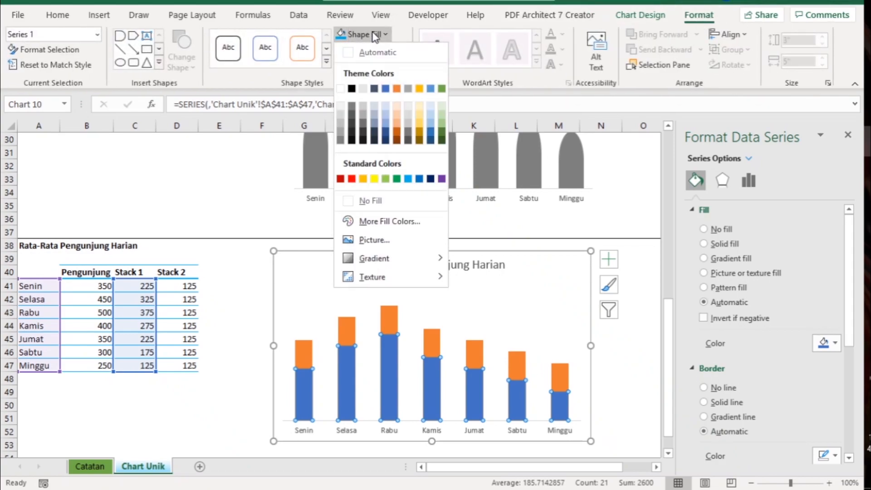
left_click(340, 138)
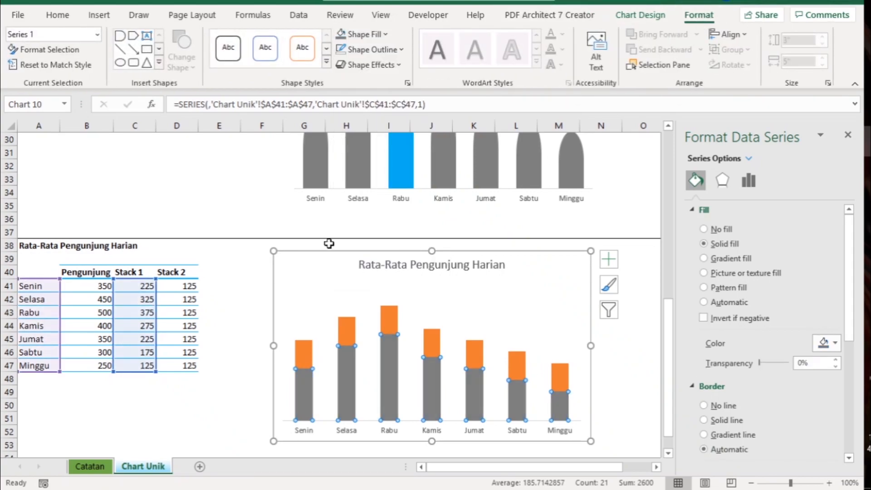
left_click(229, 325)
Copy the gray rounded-top shape near B24 and paste it onto the upper Stack 2 series of the stacked chart.
scroll(230, 323, "up", 2)
scroll(230, 323, "up", 2)
left_click(90, 179)
key("ctrl+c")
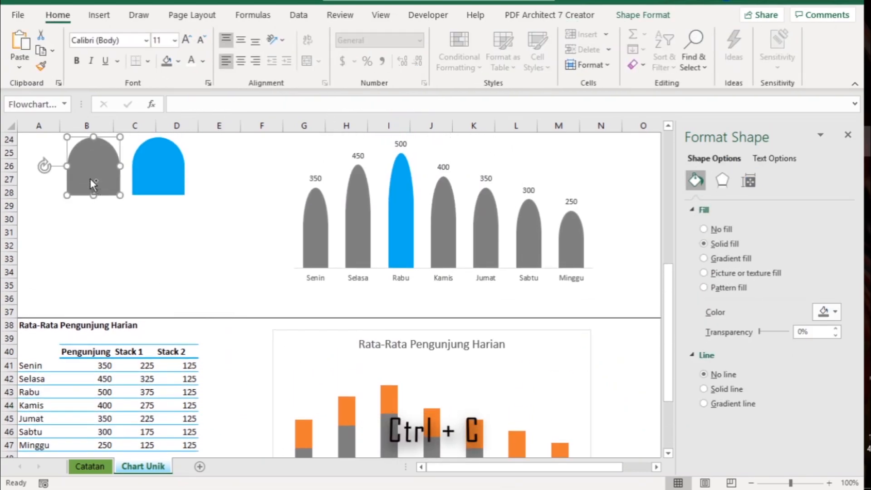
scroll(159, 296, "down", 2)
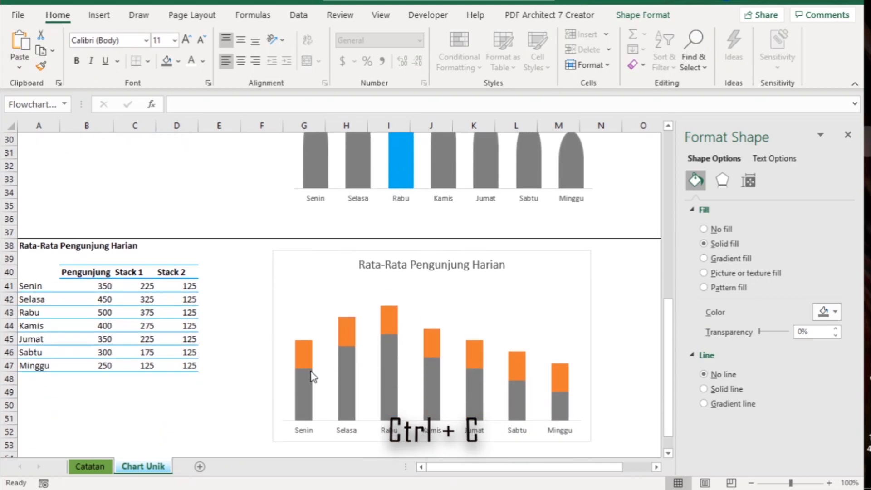
left_click(304, 357)
key("ctrl+v")
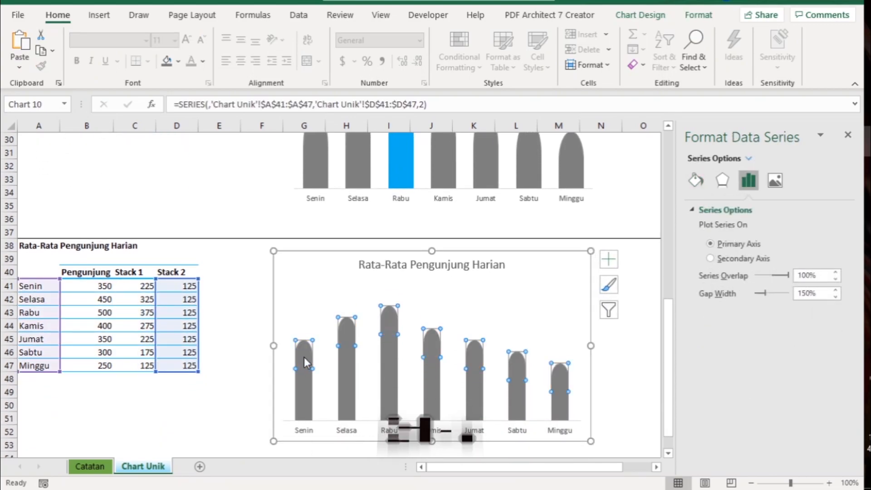
left_click(233, 393)
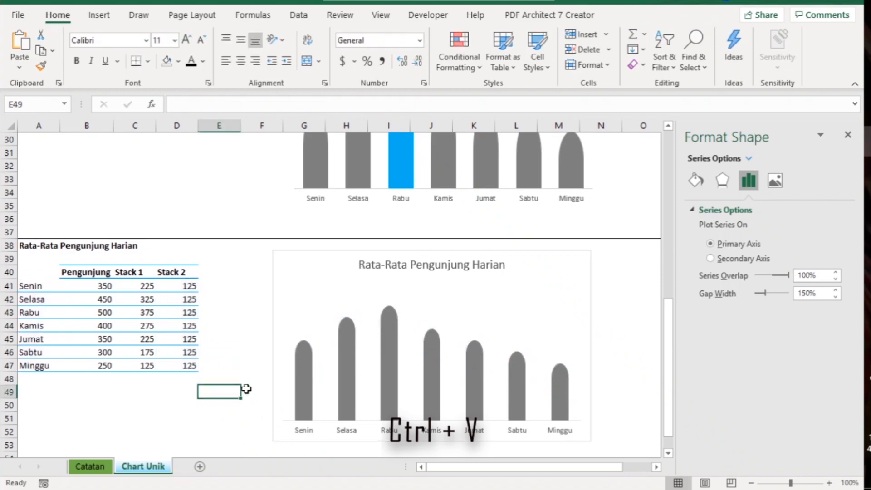
Set the gap width of the stacked chart's columns to 70%.
left_click(344, 403)
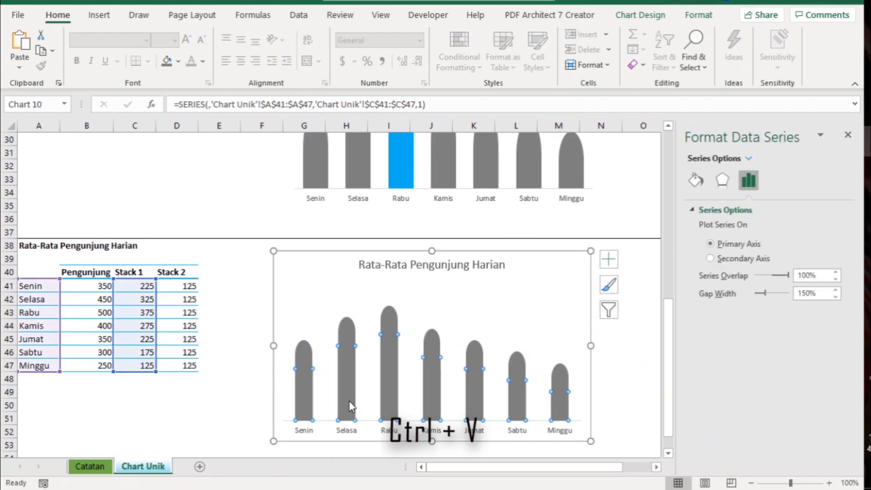
left_click(808, 293)
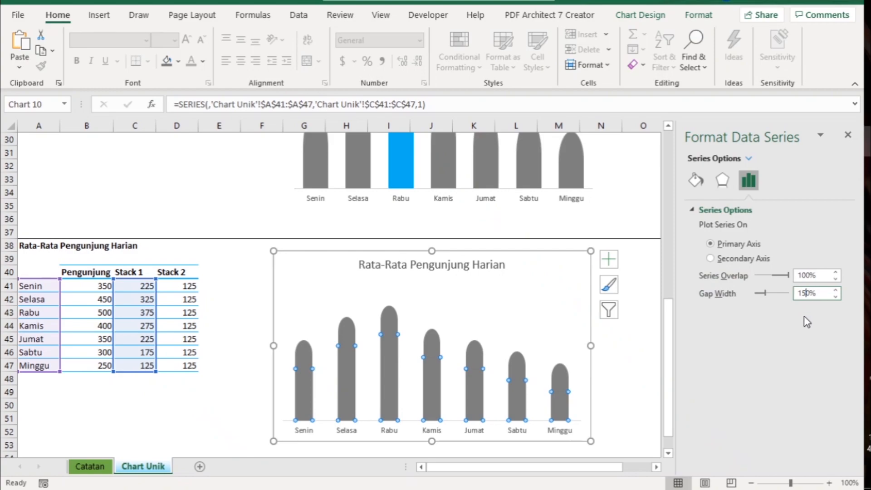
key("BackSpace")
key("BackSpace")
type("7")
key("Return")
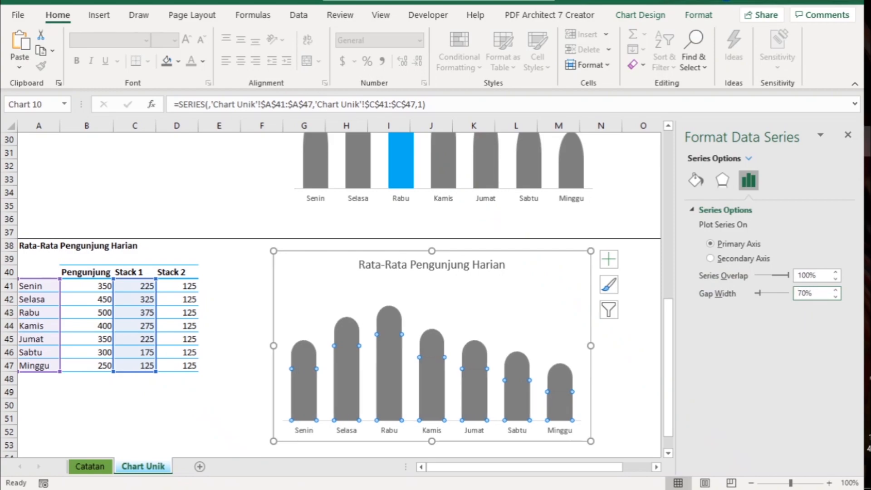
left_click(218, 392)
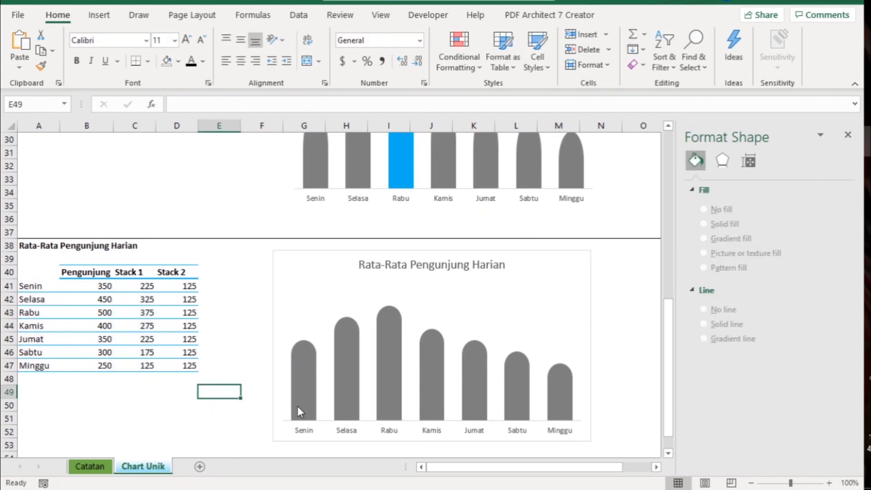
Change the shape fill of the upper Stack 2 series to the dark blue-gray theme color.
scroll(358, 308, "up", 1)
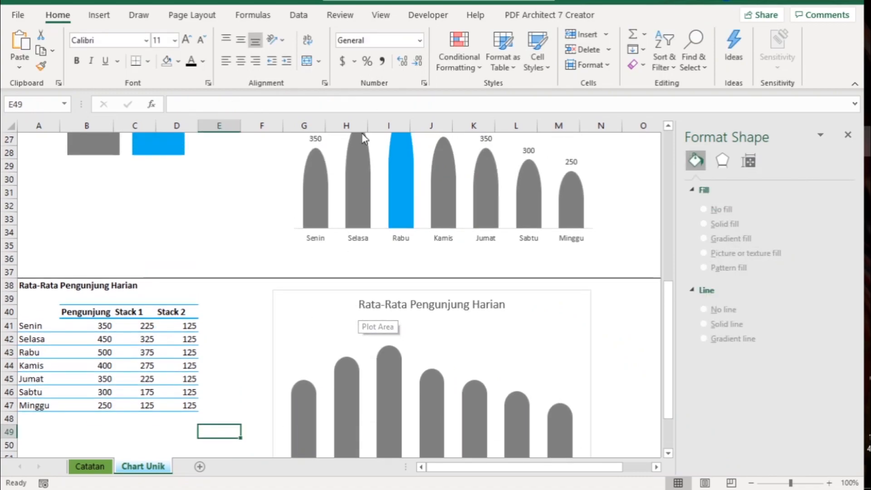
mouse_move(316, 216)
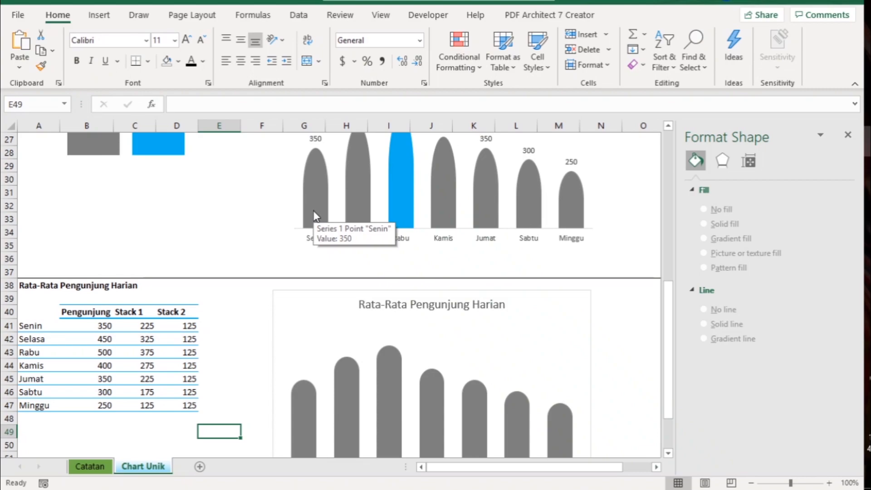
scroll(316, 216, "down", 2)
left_click(304, 312)
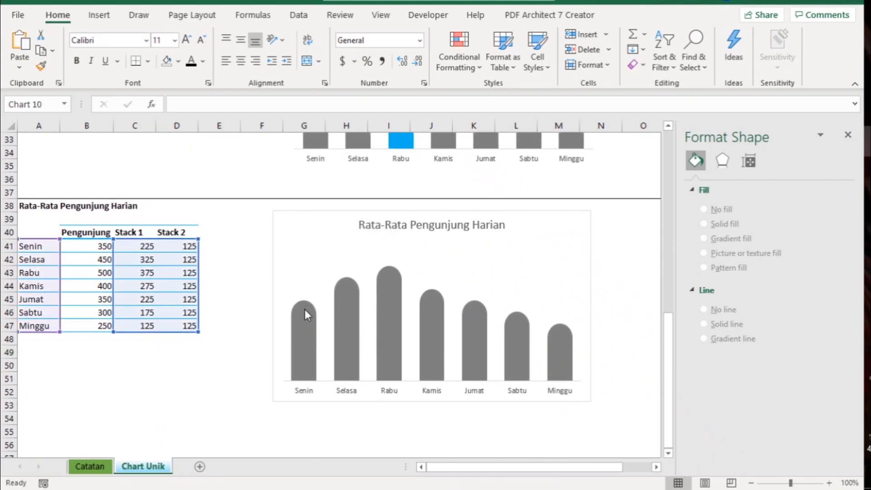
left_click(304, 309)
left_click(690, 16)
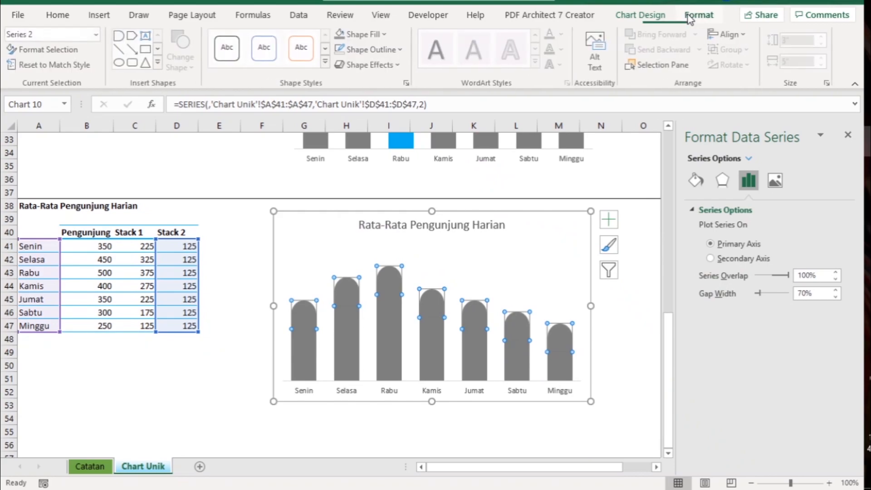
left_click(369, 35)
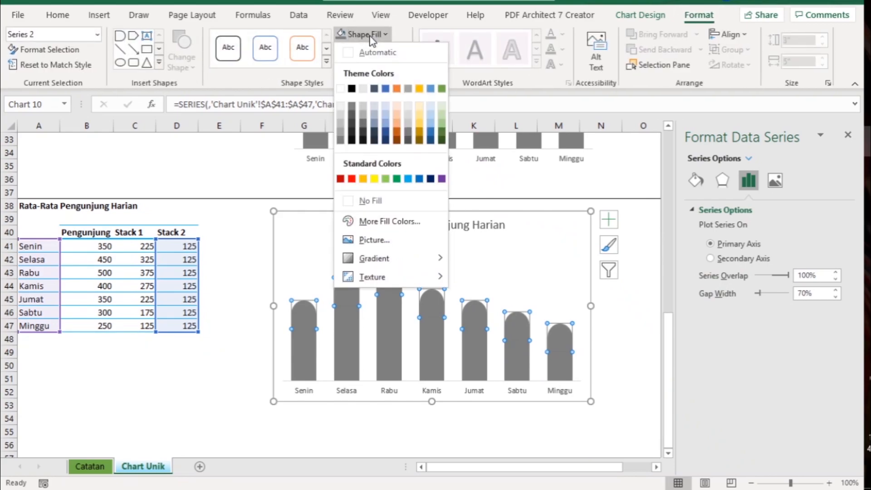
left_click(375, 91)
left_click(254, 289)
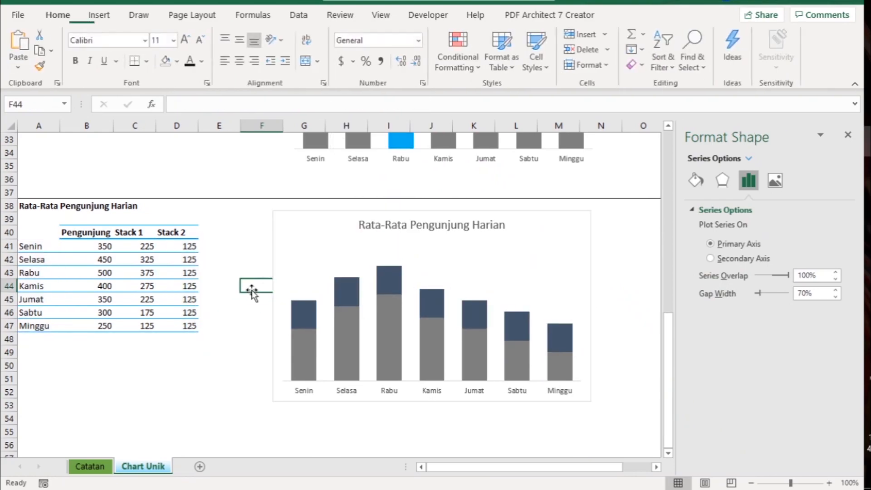
scroll(259, 319, "up", 2)
scroll(258, 319, "up", 2)
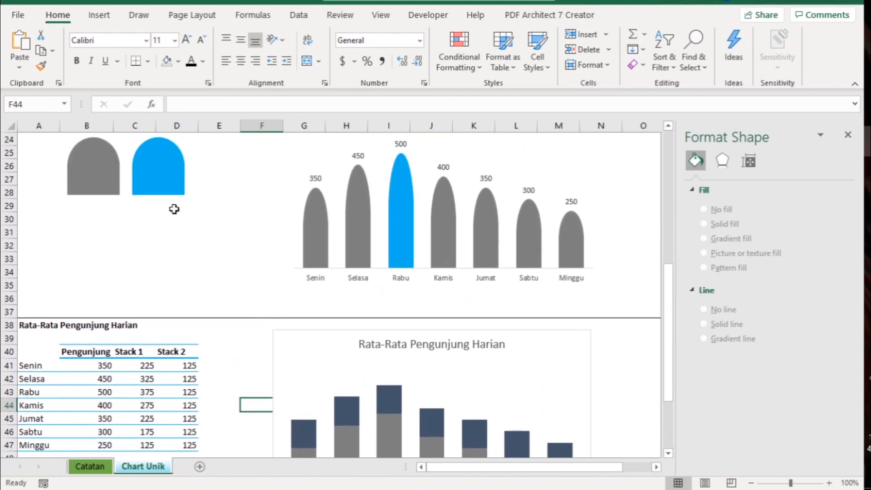
Copy the blue rounded-top shape and paste it onto the upper Stack 2 series of the stacked chart.
left_click(147, 187)
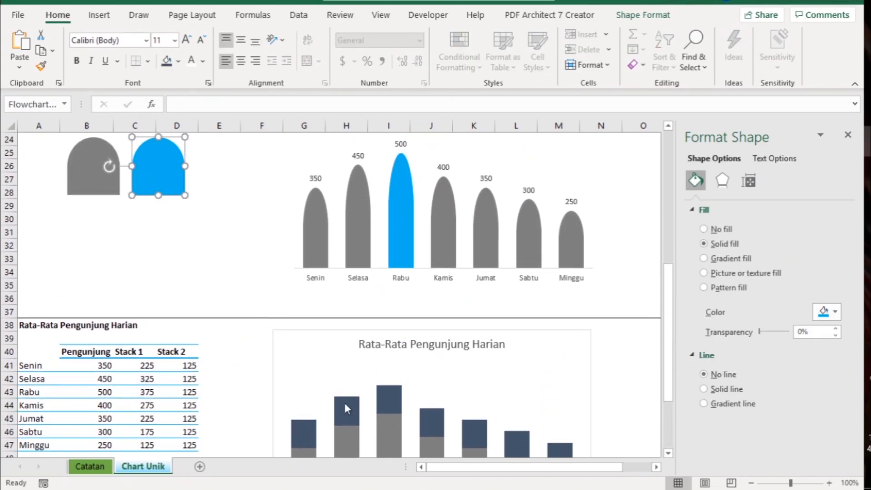
left_click(352, 416)
key("ctrl+v")
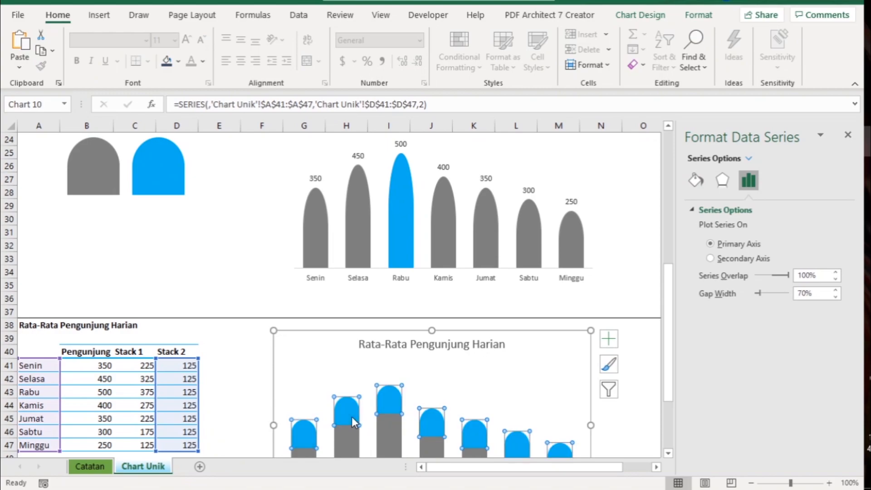
left_click(245, 381)
scroll(245, 383, "down", 2)
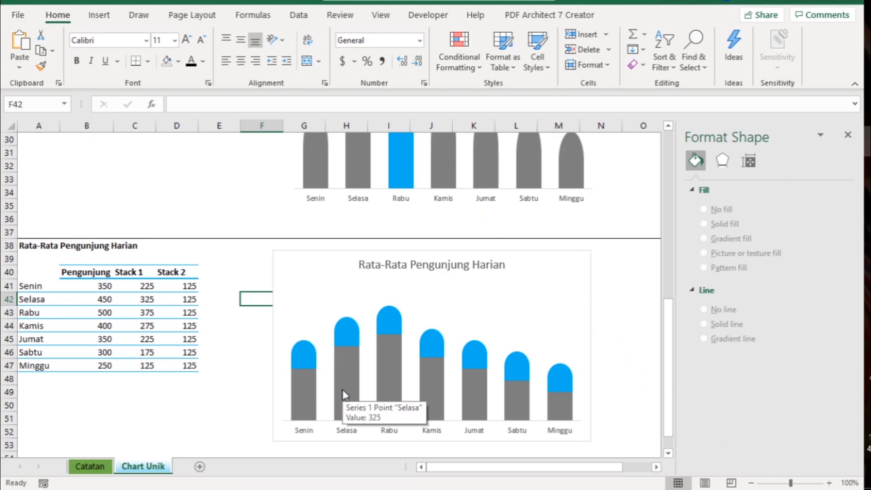
scroll(343, 390, "up", 1)
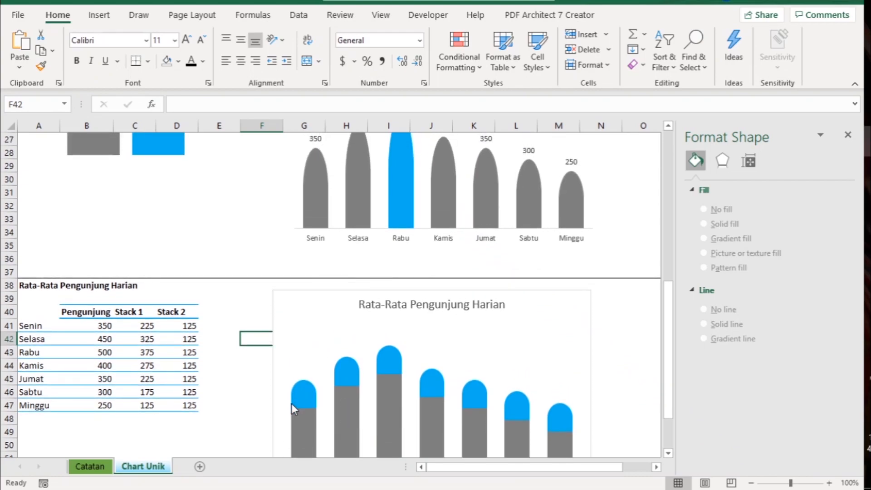
Copy the gray rounded-top shape and paste it onto the blue Stack 2 series of the stacked chart.
left_click(101, 152)
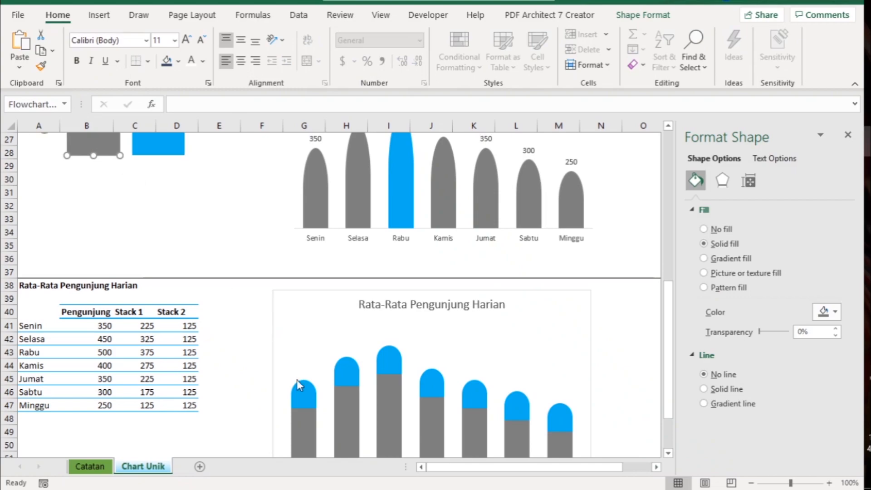
left_click(301, 393)
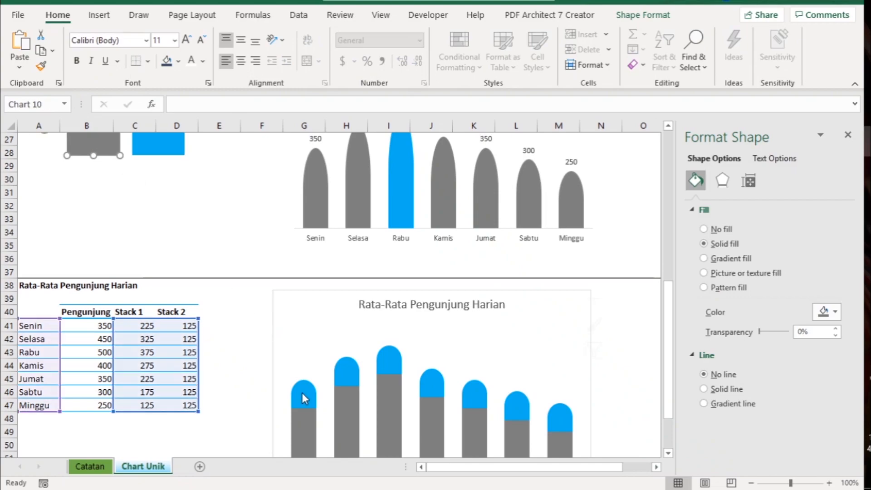
left_click(245, 391)
scroll(245, 390, "down", 2)
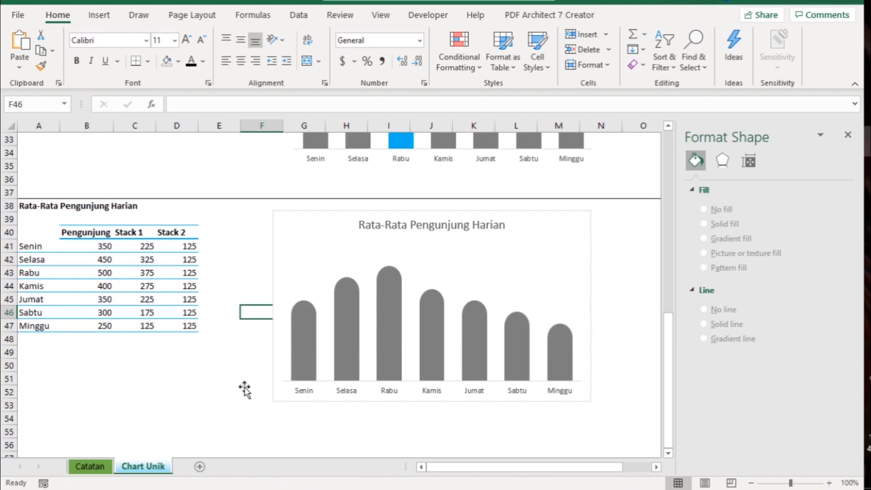
scroll(245, 390, "up", 1)
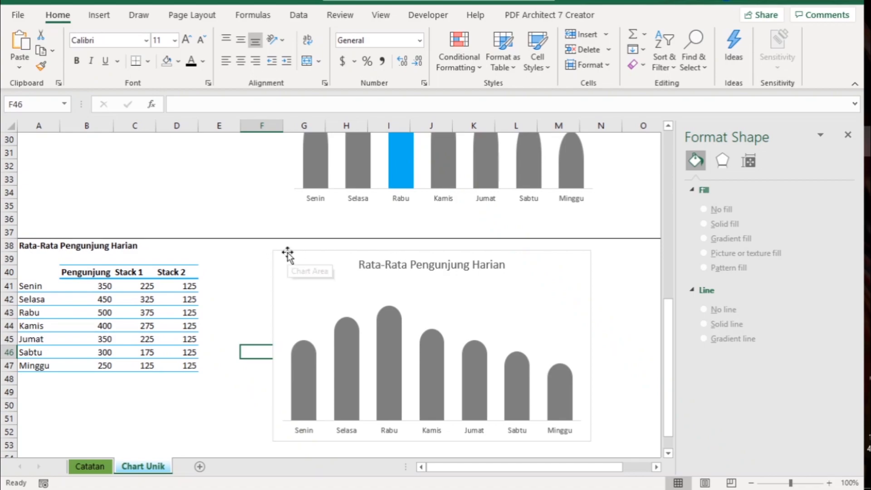
Add the headers Max 1 in E40 and Max 2 in F40, and move the stacked chart clear of column F.
left_click(221, 274)
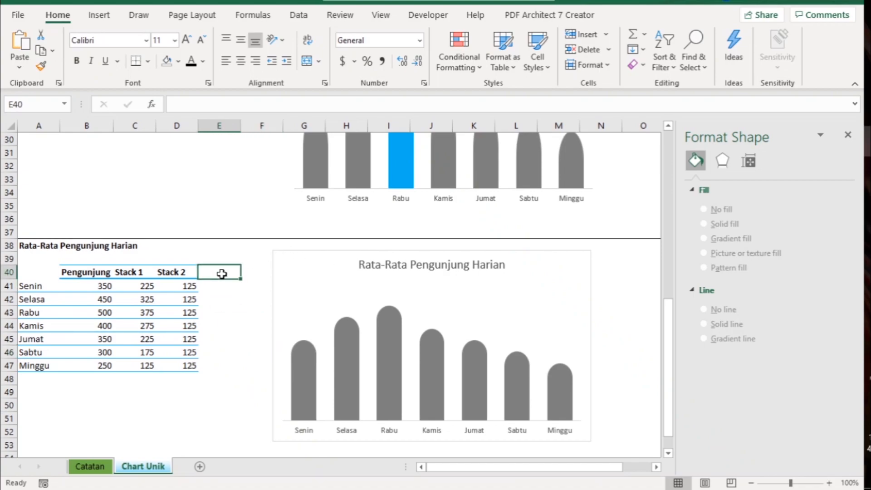
type("Max 1")
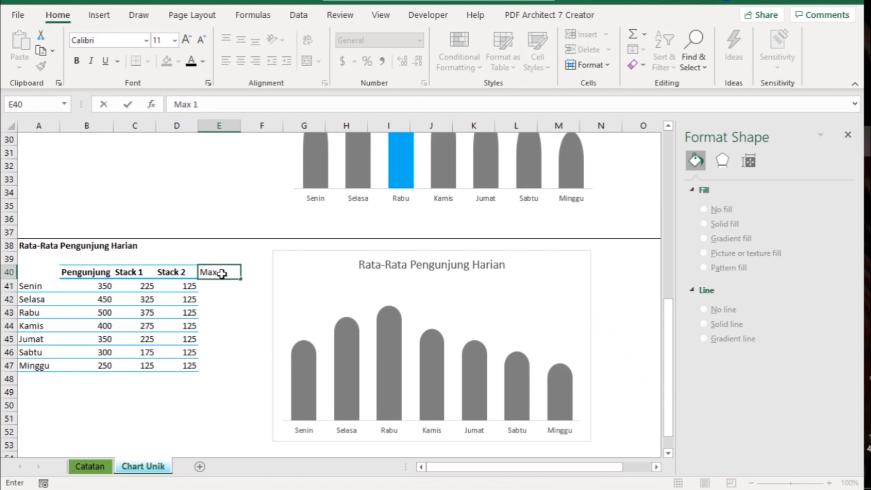
key("Tab")
type("Ma")
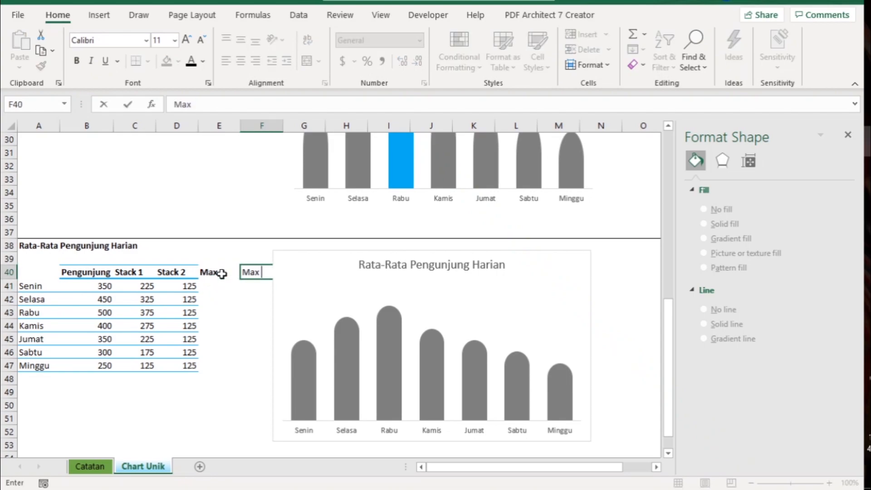
type("x 2")
key("Return")
left_click_drag(282, 252, 344, 254)
Enter =IF(B41=MAX($B$41:$B$47),C41,0) in E41 and fill the Max 1 formula down to E47.
left_click(209, 285)
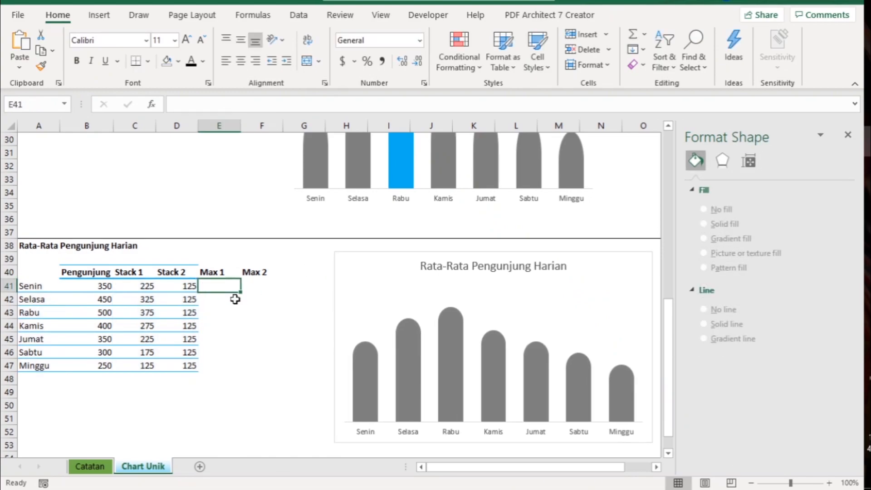
type("=if(")
key("Left")
key("Left")
key("Left")
type("=max(")
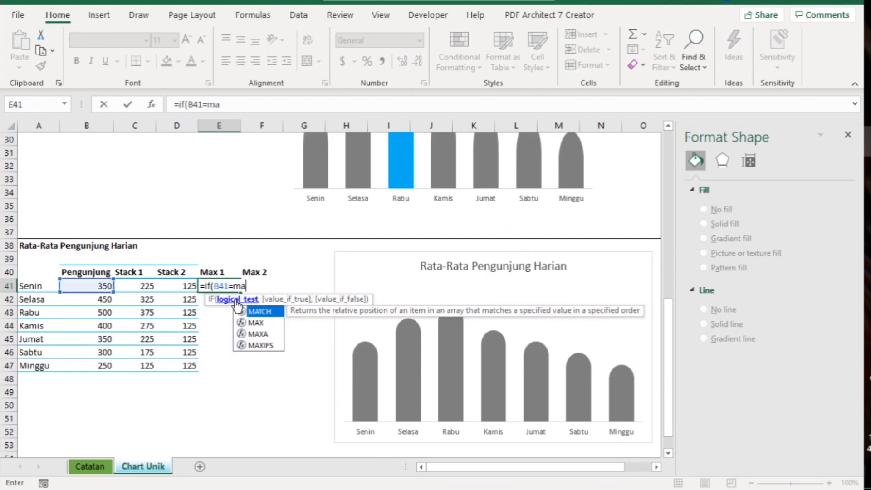
key("Left")
key("Left")
key("Left")
key("shift+Down")
key("shift+Down")
key("shift+Down")
key("shift+Down")
key("shift+Down")
key("shift+Down")
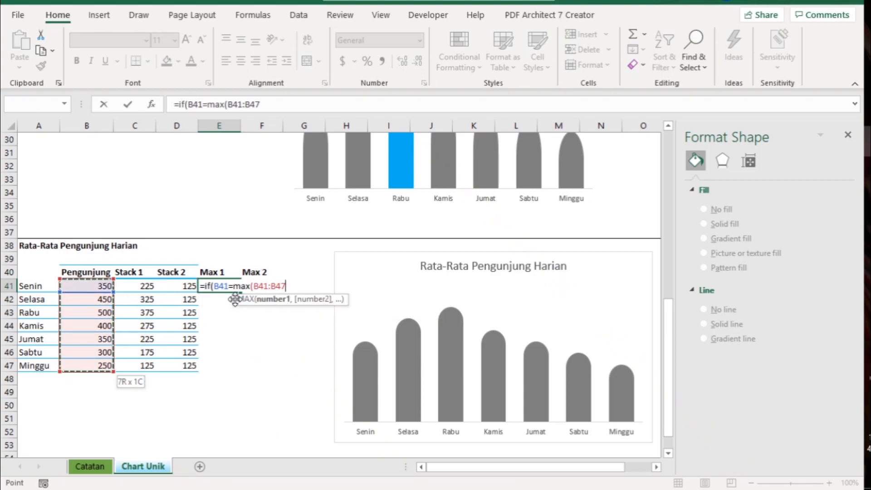
key("F4")
type(")")
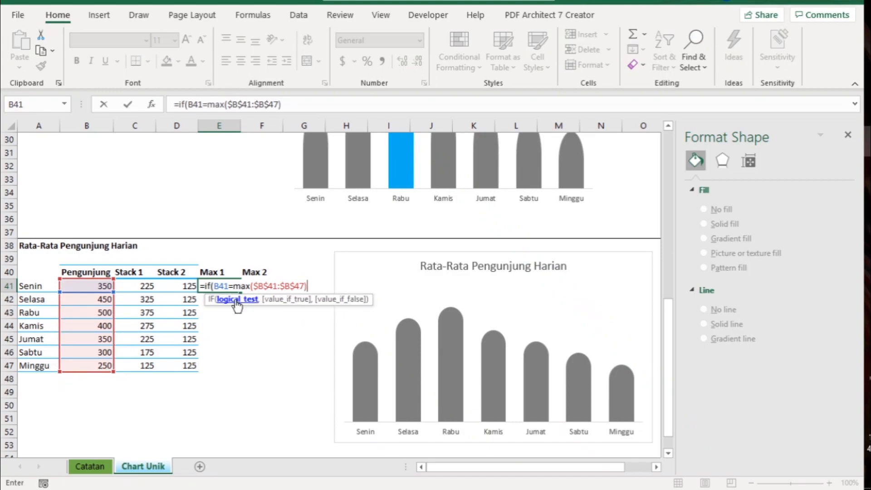
type(",")
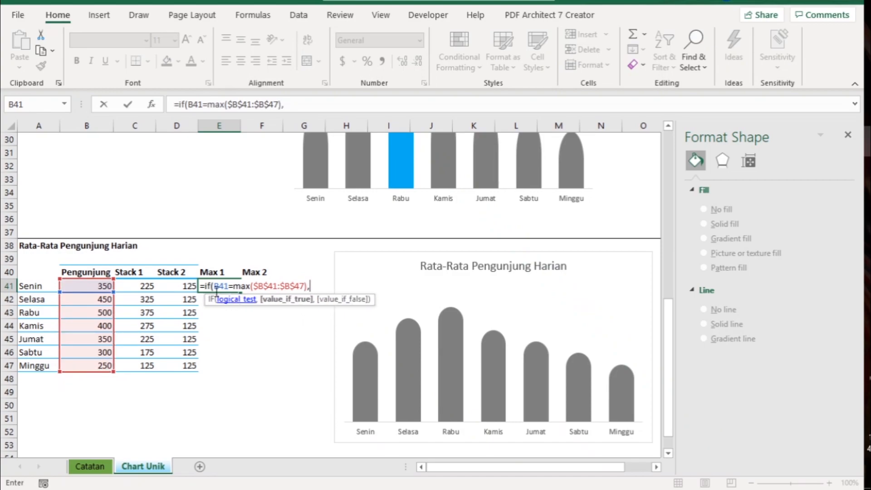
left_click(147, 285)
type(",0")
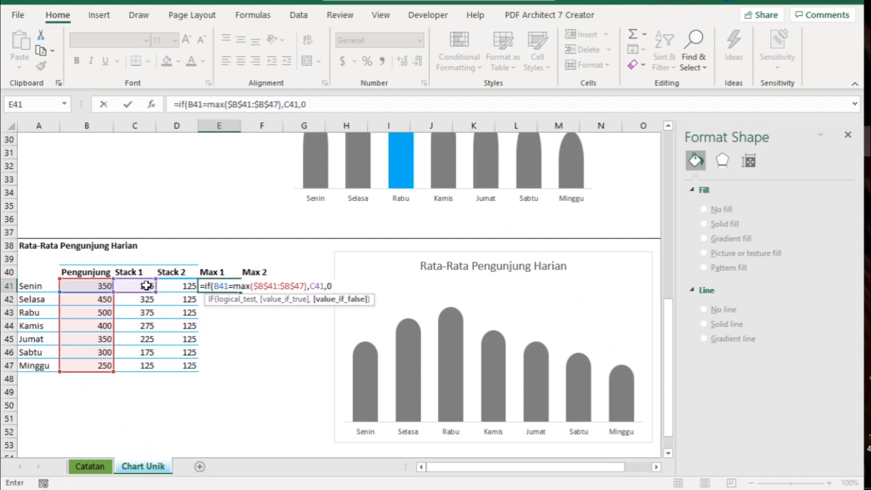
key("Return")
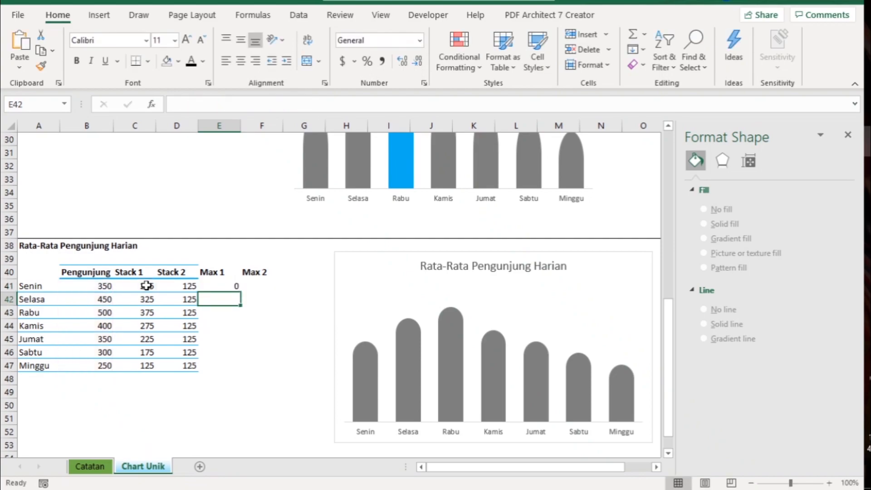
left_click(222, 285)
left_click_drag(241, 291, 235, 370)
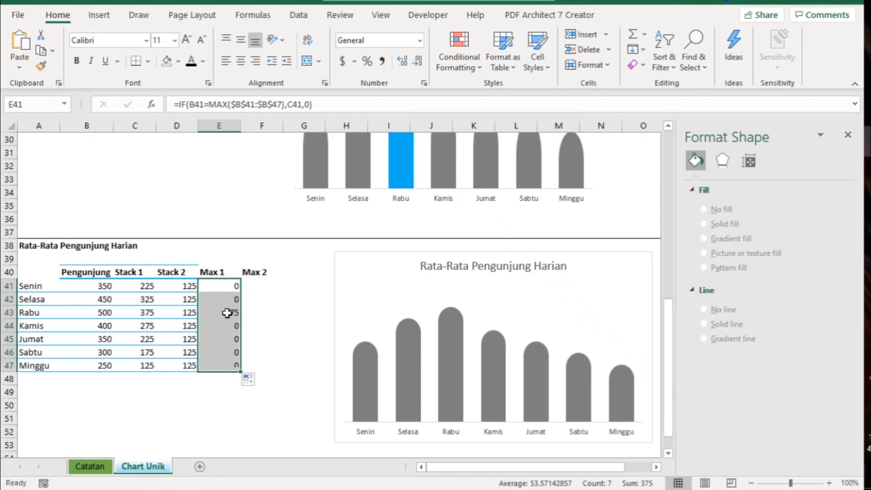
Reuse the Max 1 formula in F41 with D41 as the true value, and fill it down to F47.
left_click(220, 285)
left_click_drag(320, 107, 168, 111)
key("ctrl+c")
key("Escape")
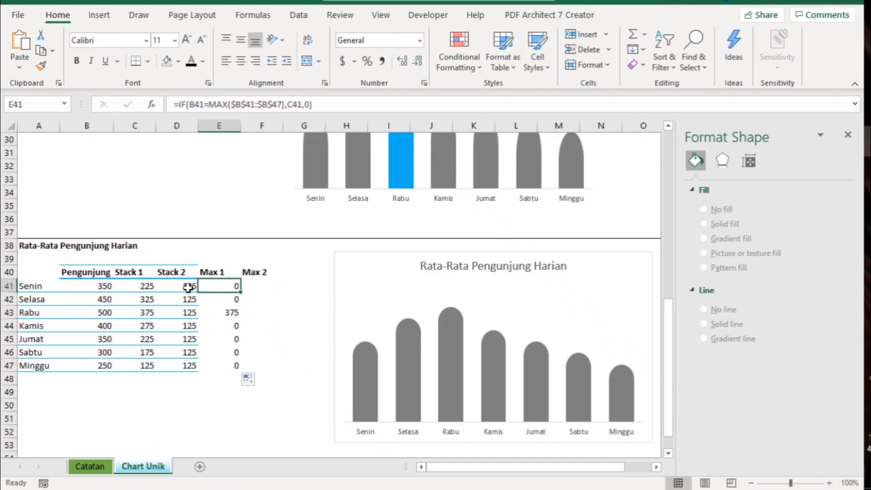
left_click(255, 283)
left_click(193, 103)
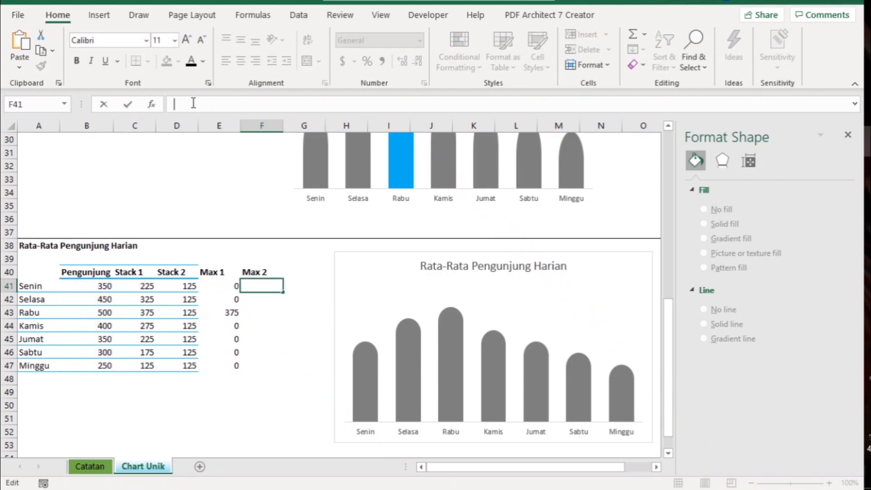
key("ctrl+v")
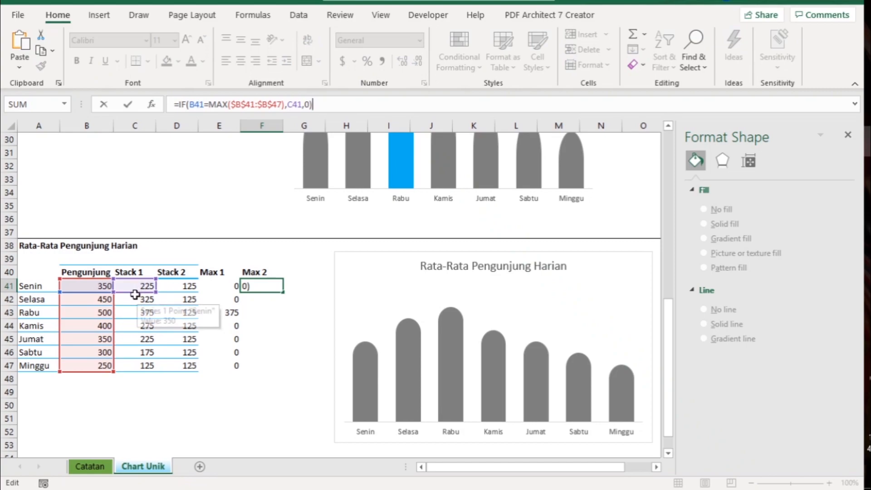
left_click_drag(131, 292, 171, 295)
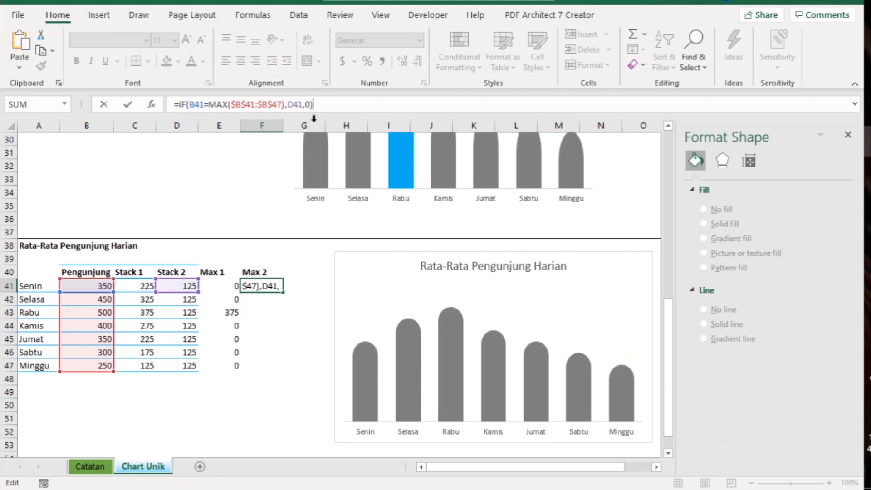
key("Return")
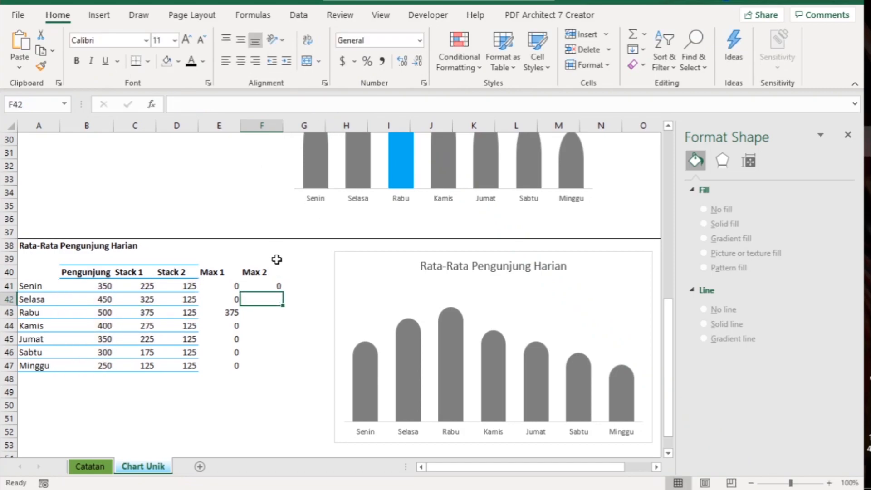
left_click(259, 286)
left_click_drag(282, 292, 278, 367)
Copy the formatting of the Stack 2 column D40:D47 onto the Max 1 and Max 2 columns E40:F47.
left_click_drag(172, 272, 177, 369)
left_click(41, 65)
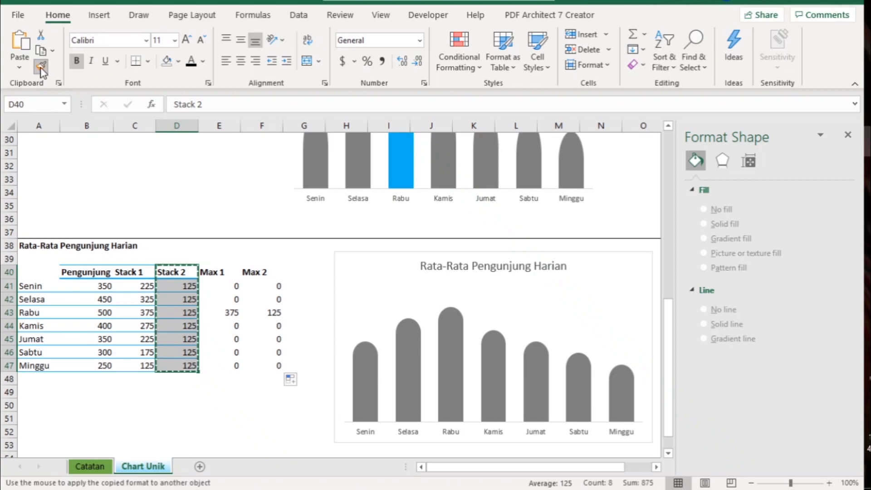
mouse_move(216, 272)
left_mouse_down()
mouse_move(263, 347)
mouse_move(263, 363)
left_mouse_up()
left_click(314, 273)
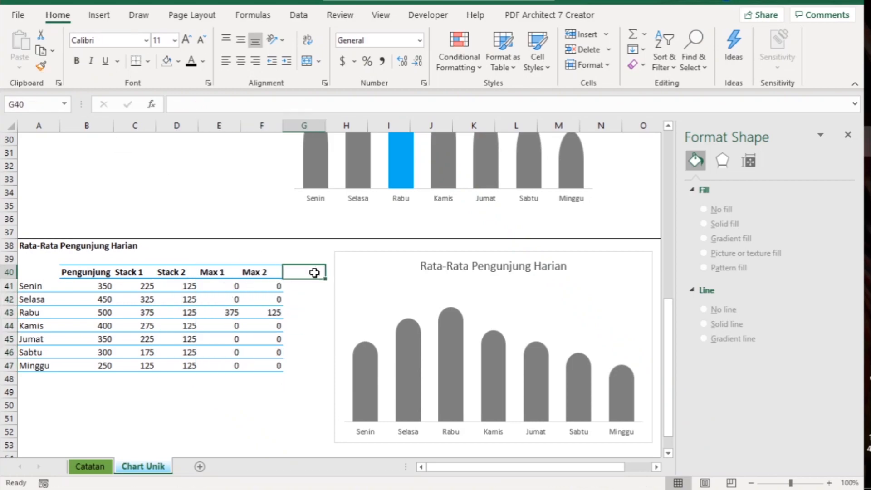
Add a series to the stacked chart's data source, named from E40 (Max 1) with values E41:E47.
left_click(360, 263)
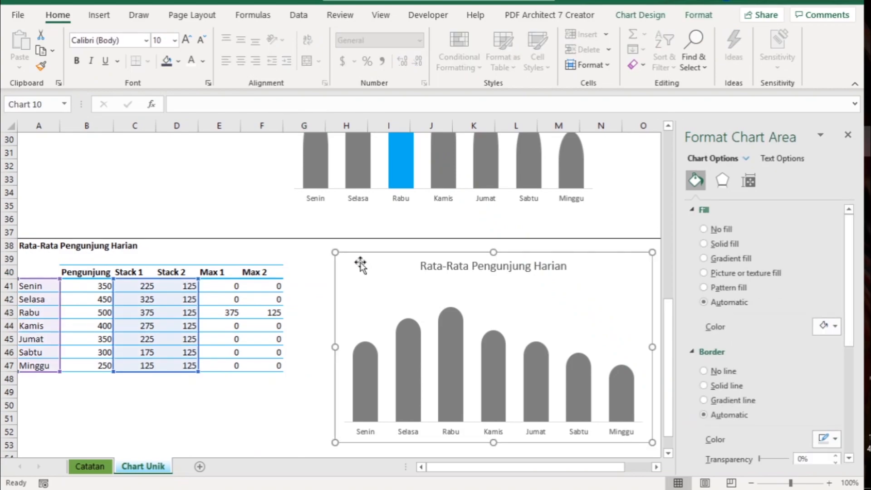
right_click(360, 266)
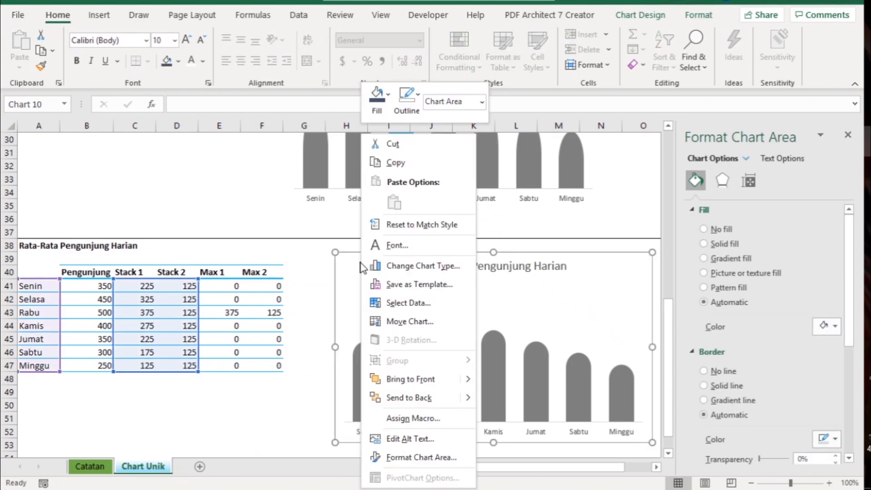
left_click(396, 304)
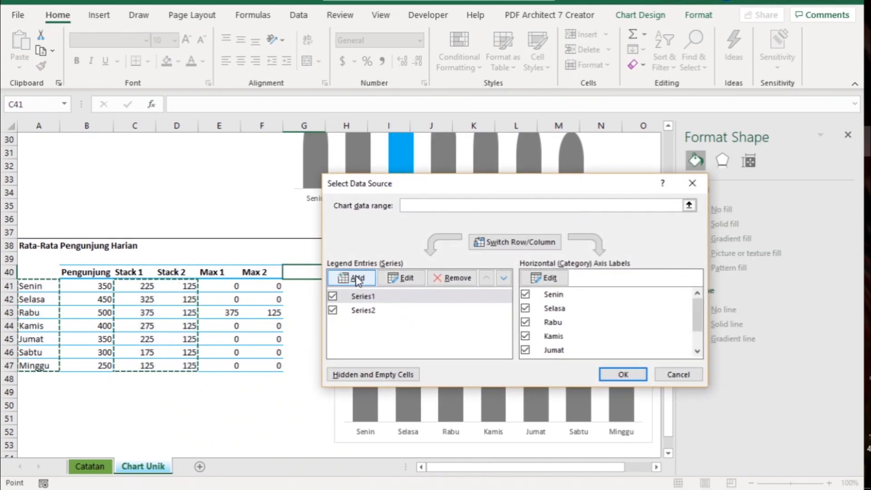
left_click(357, 279)
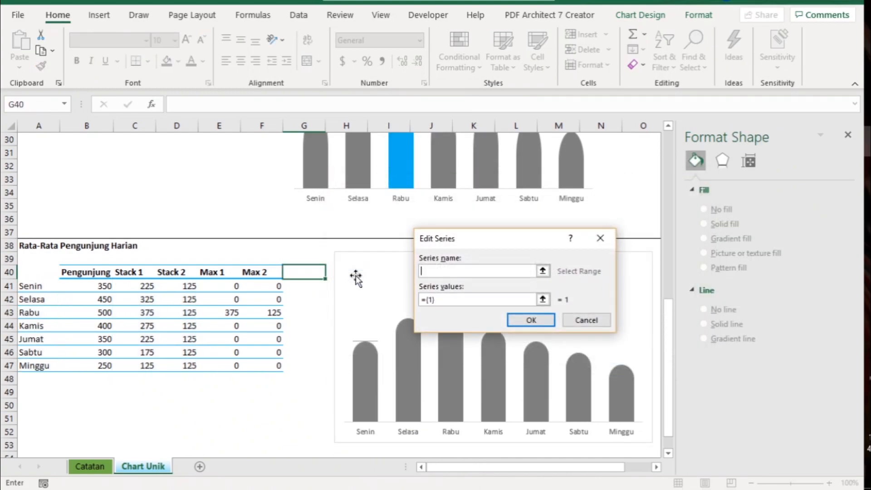
left_click(227, 271)
left_click_drag(453, 301, 424, 304)
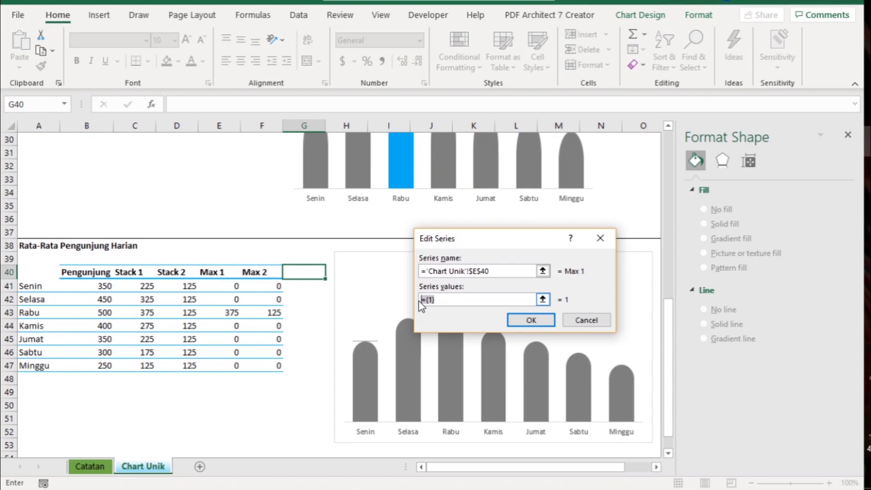
left_click_drag(222, 286, 221, 365)
left_click(536, 323)
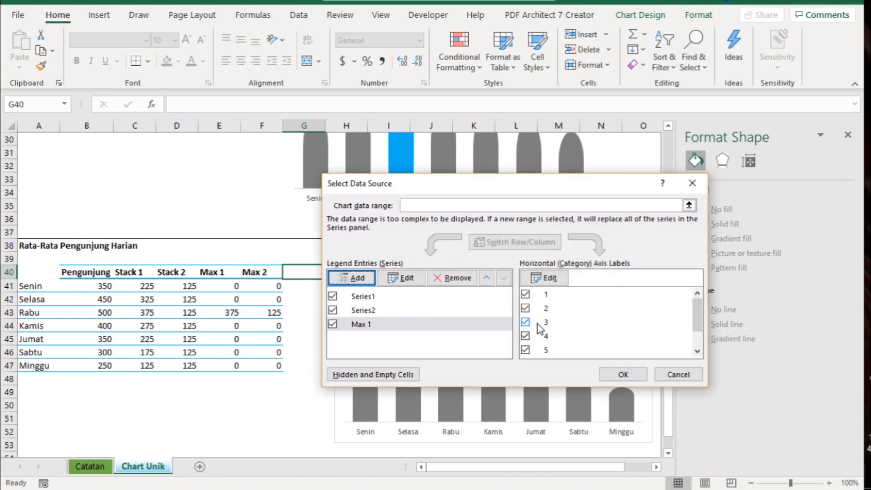
Add another series to the stacked chart, named from F40 (Max 2) with values F41:F47.
left_click(353, 278)
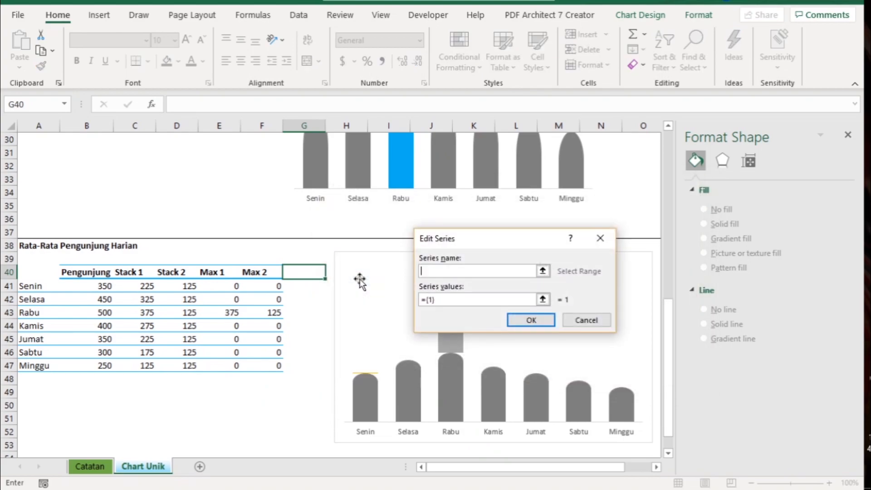
left_click(261, 271)
left_click(442, 300)
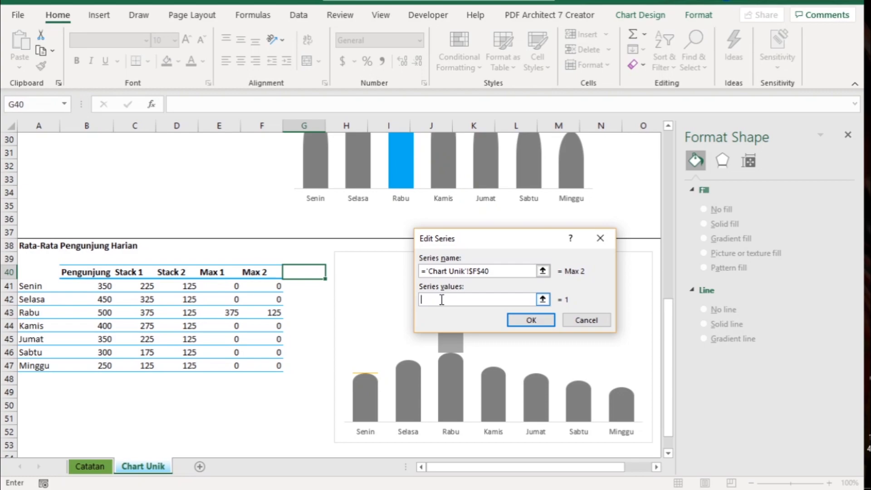
left_click_drag(262, 286, 268, 369)
left_click(533, 322)
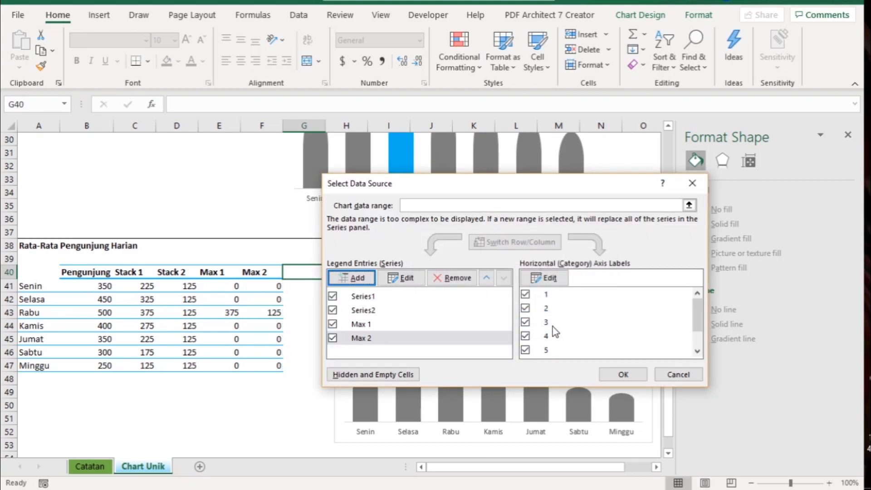
Confirm the data source and plot both Max 1 and Max 2 as stacked columns on the secondary axis.
left_click(622, 374)
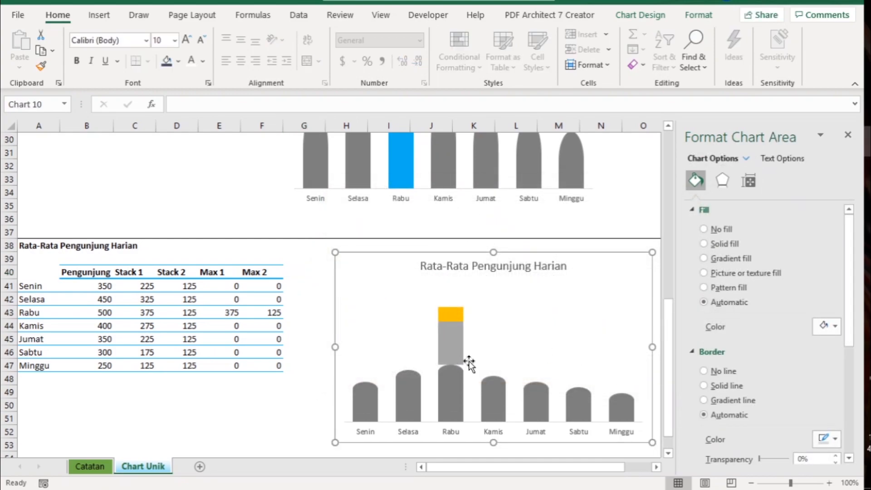
left_click(453, 343)
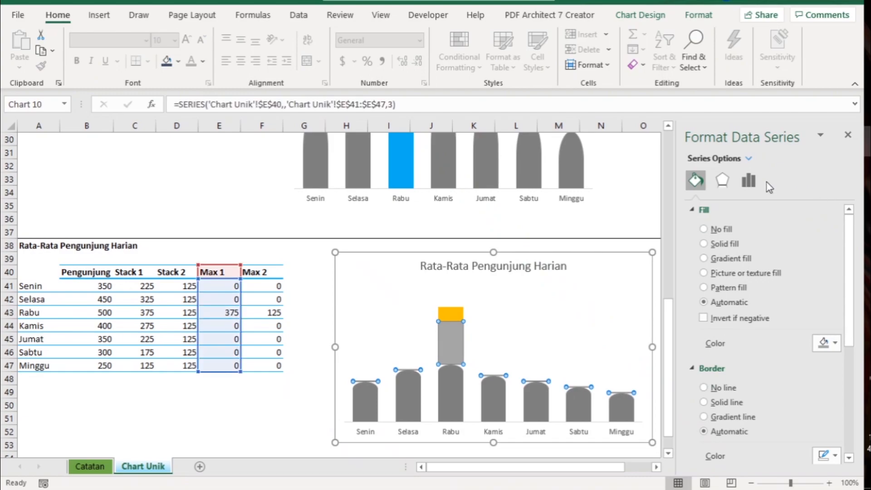
left_click(748, 180)
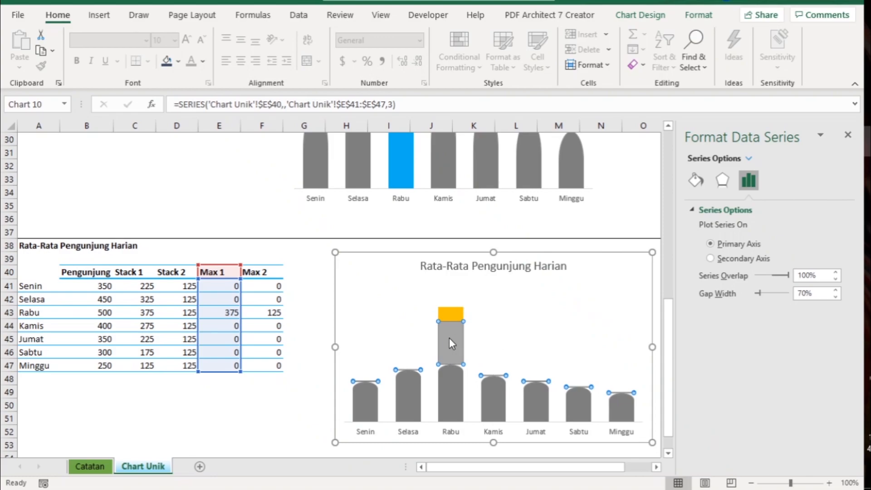
mouse_move(448, 338)
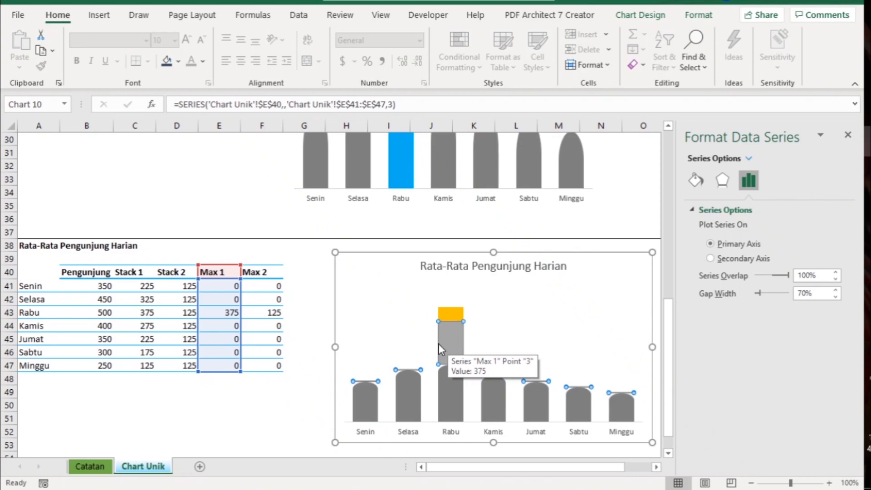
left_click(451, 313)
left_click(454, 338)
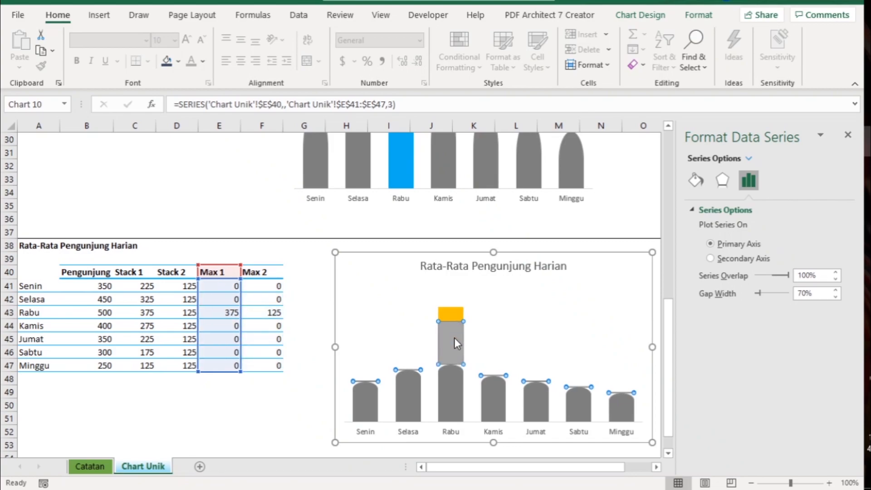
right_click(454, 339)
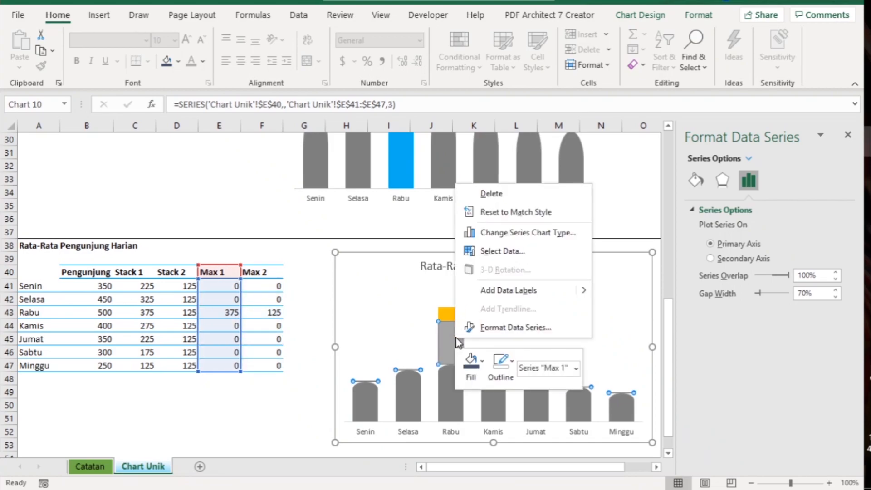
left_click(543, 243)
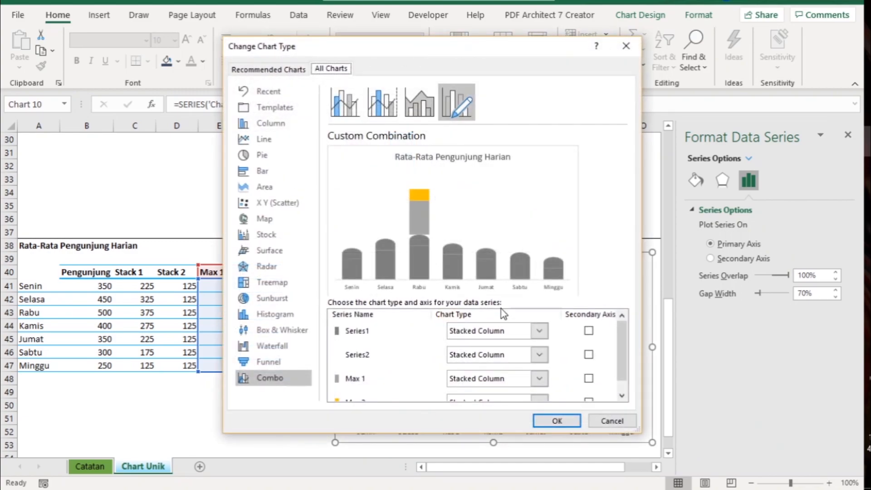
left_click_drag(623, 331, 623, 360)
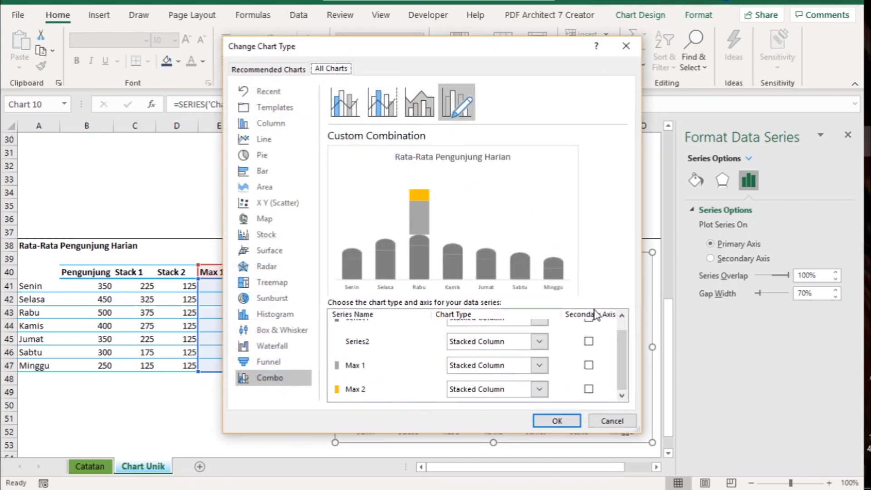
left_click(589, 365)
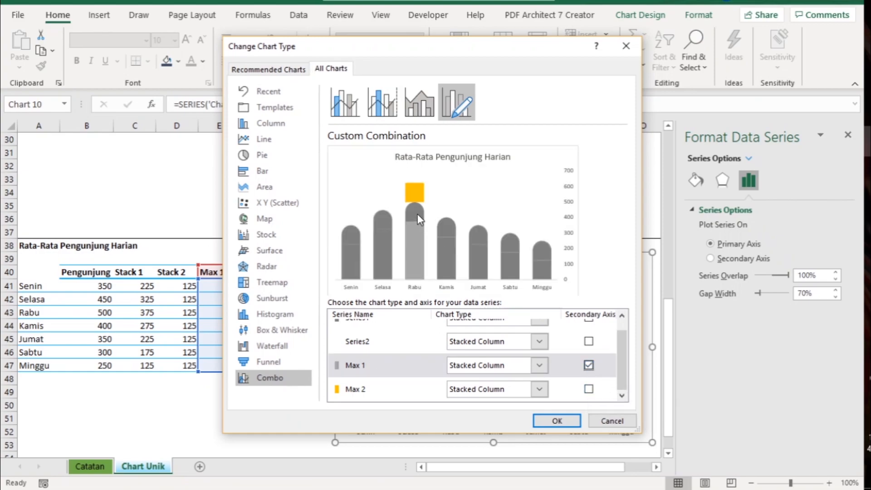
left_click(588, 389)
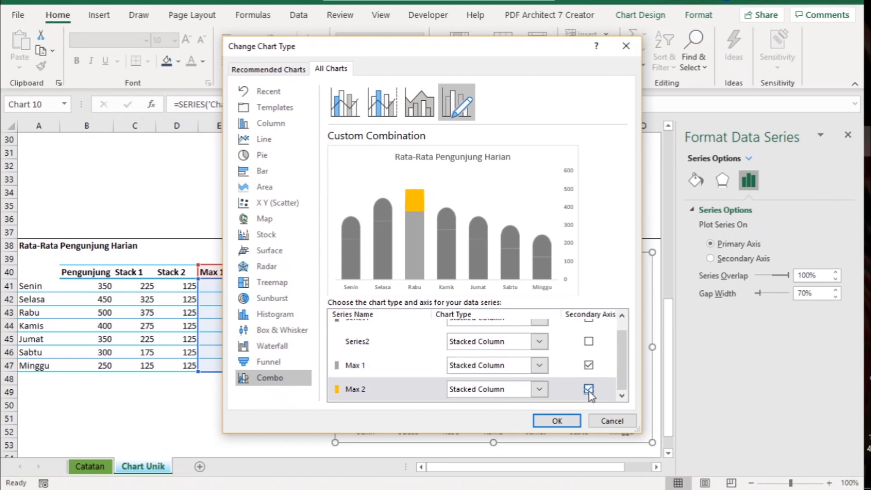
left_click(556, 421)
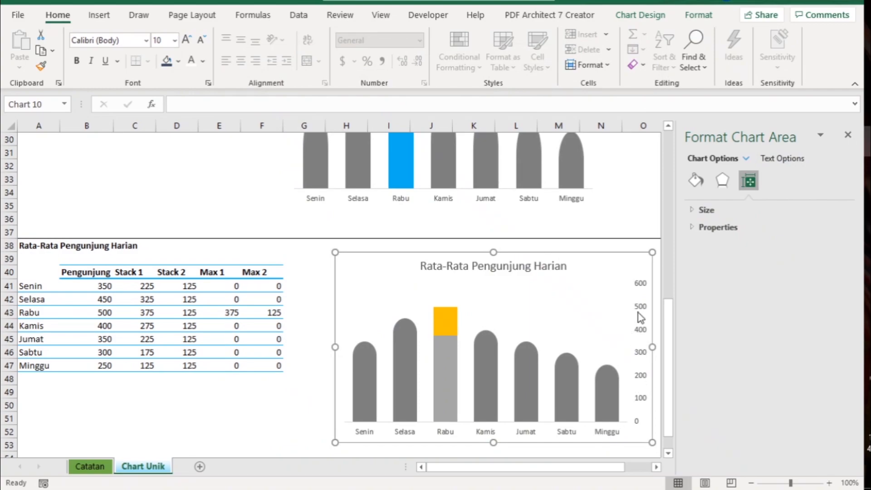
Delete the secondary vertical axis and fill the Max 1 series with the same blue as the highlighted column above.
left_click(640, 336)
key("Delete")
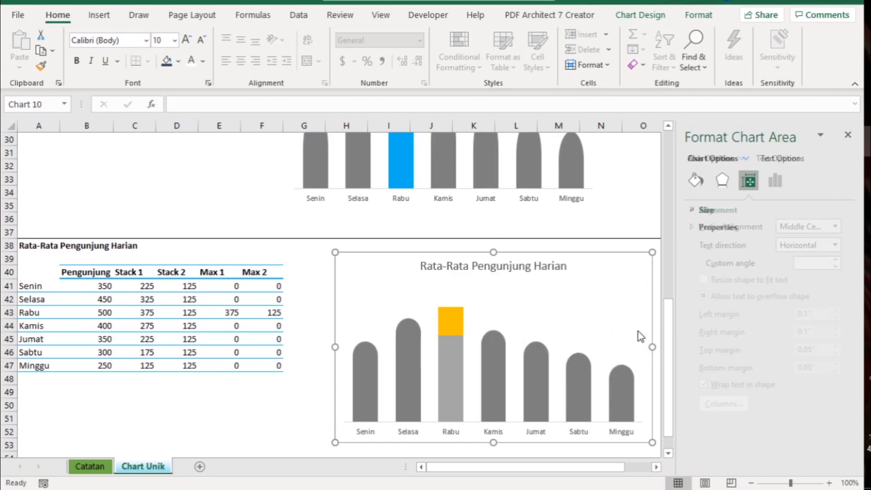
left_click(450, 372)
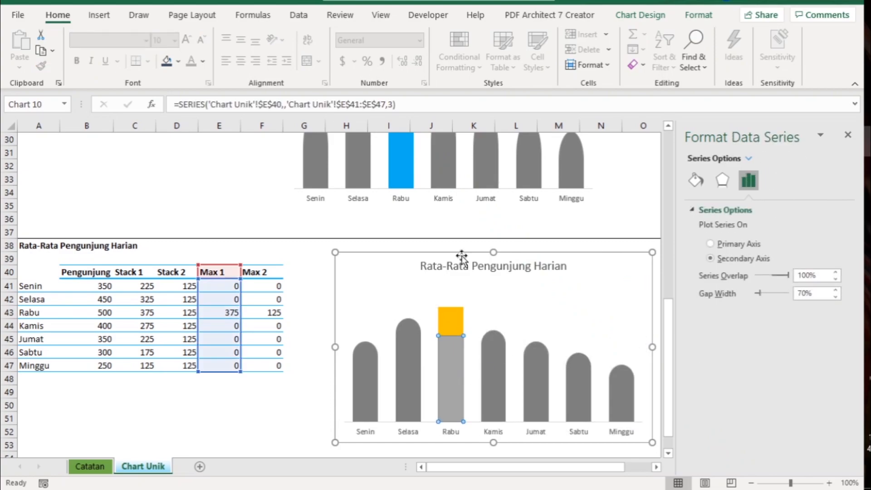
left_click(698, 16)
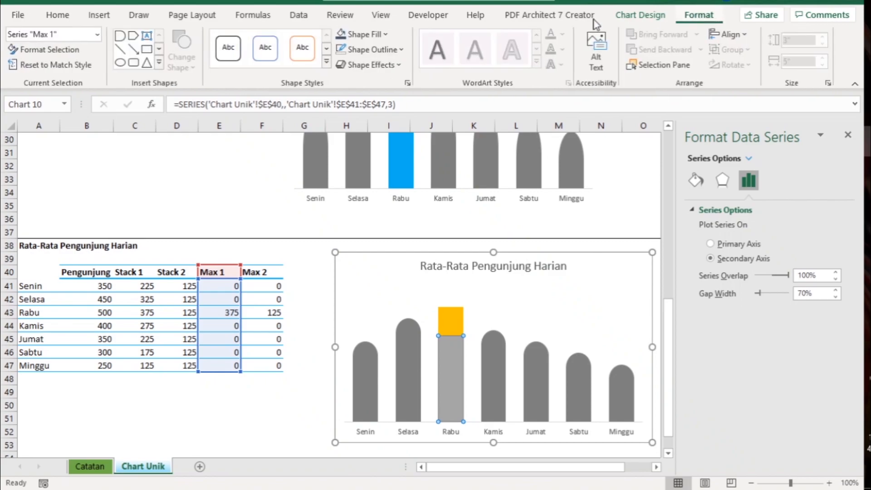
left_click(383, 35)
left_click(408, 178)
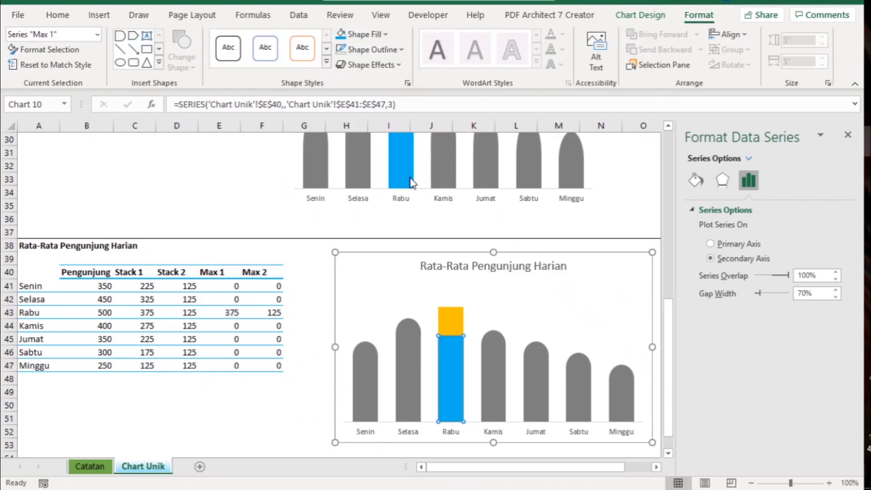
Copy the blue rounded shape beside the upper chart and paste it as the fill of the Max 2 series.
scroll(258, 196, "up", 2)
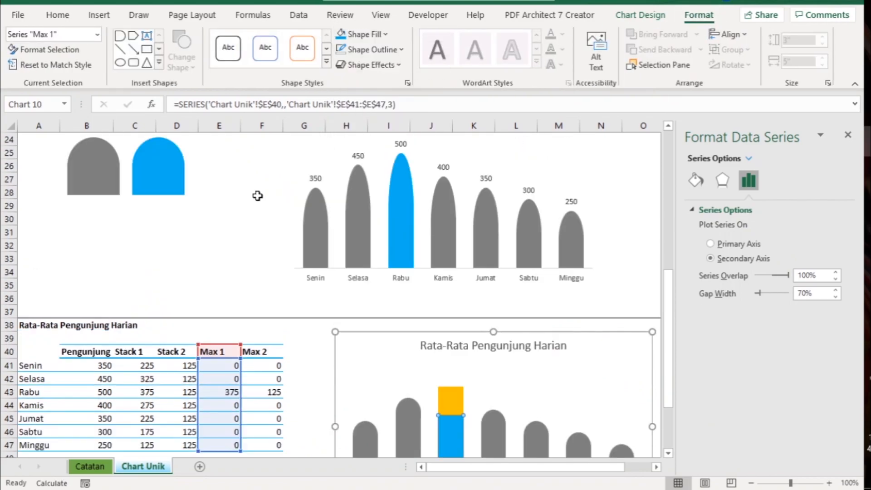
left_click(139, 182)
key("ctrl+c")
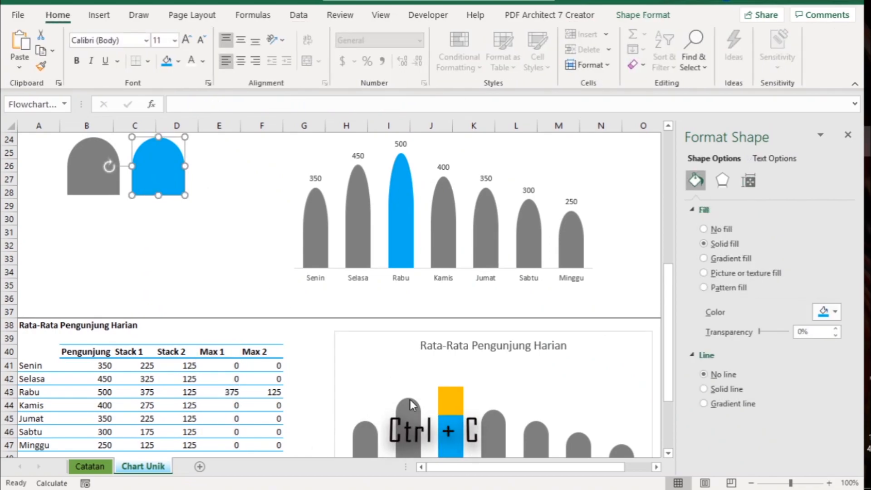
left_click(452, 405)
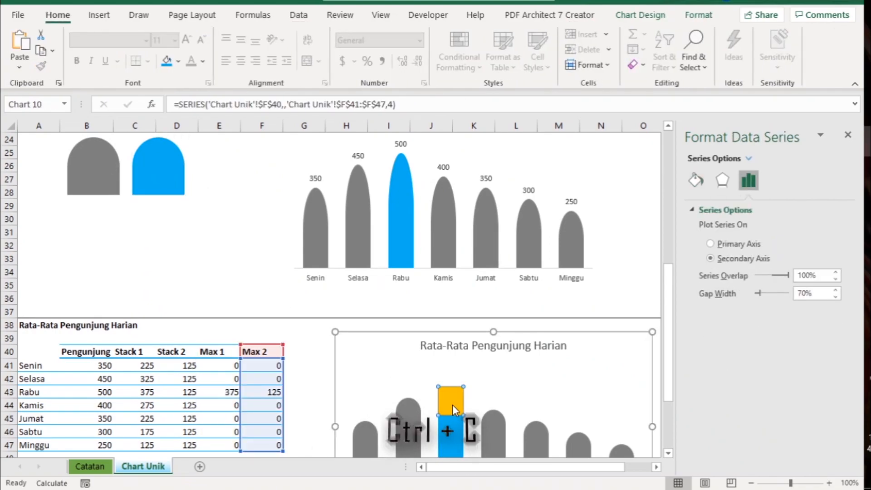
key("ctrl+v")
left_click(301, 378)
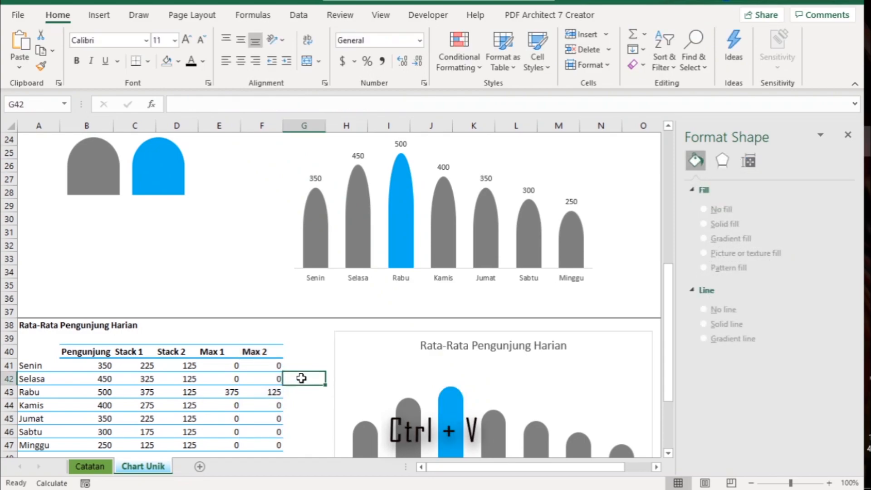
scroll(302, 377, "down", 1)
scroll(301, 378, "down", 1)
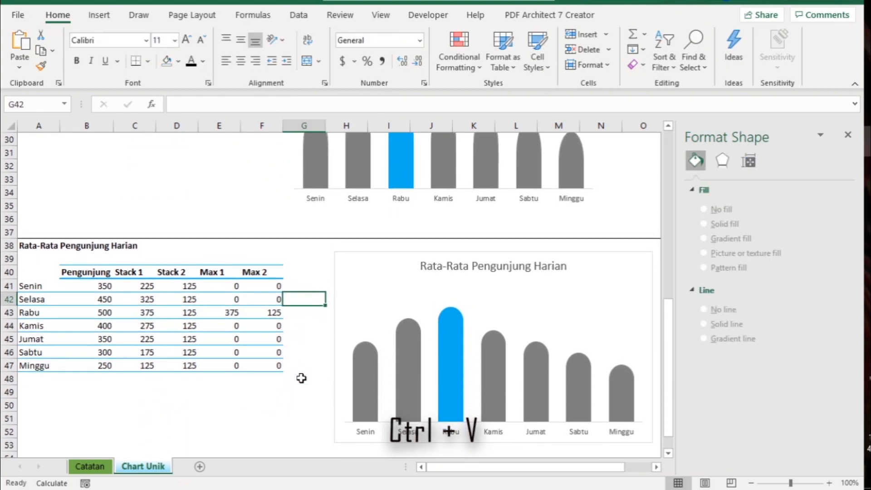
Test the automatic highlighting by setting Senin's visitors in B41 to 500, and undo the change.
left_click(94, 286)
type("500")
key("Return")
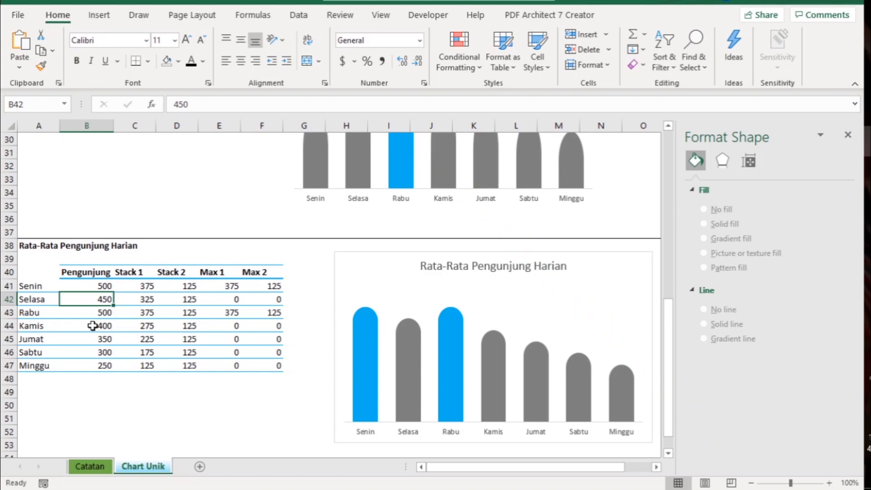
key("ctrl+z")
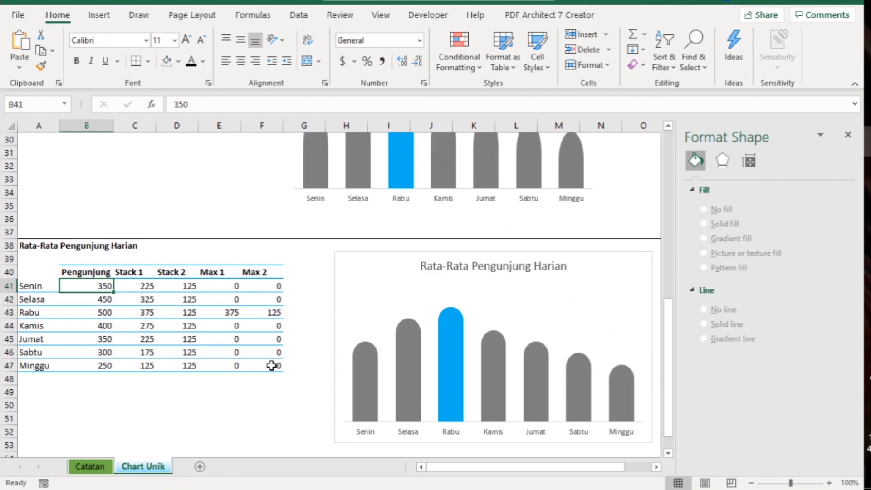
Add data labels to the Stack 2 series that forms the rounded column tops.
left_click(364, 352)
mouse_move(358, 359)
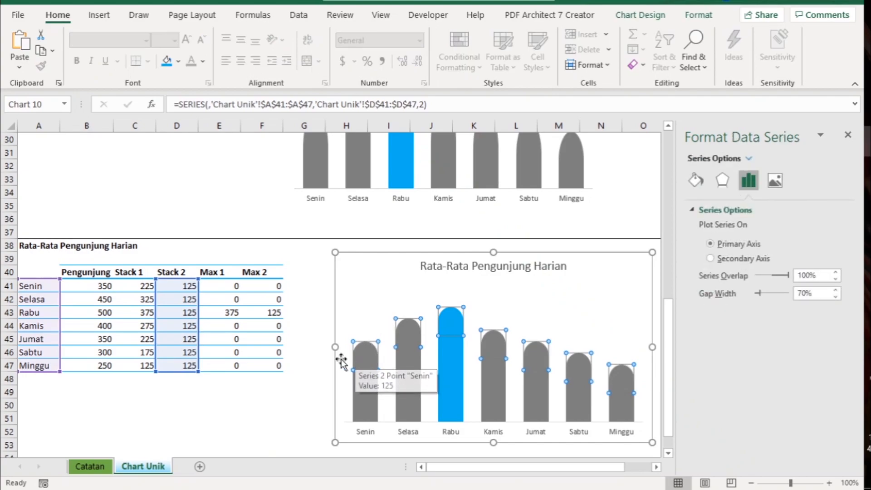
right_click(369, 355)
mouse_move(492, 308)
left_click(517, 313)
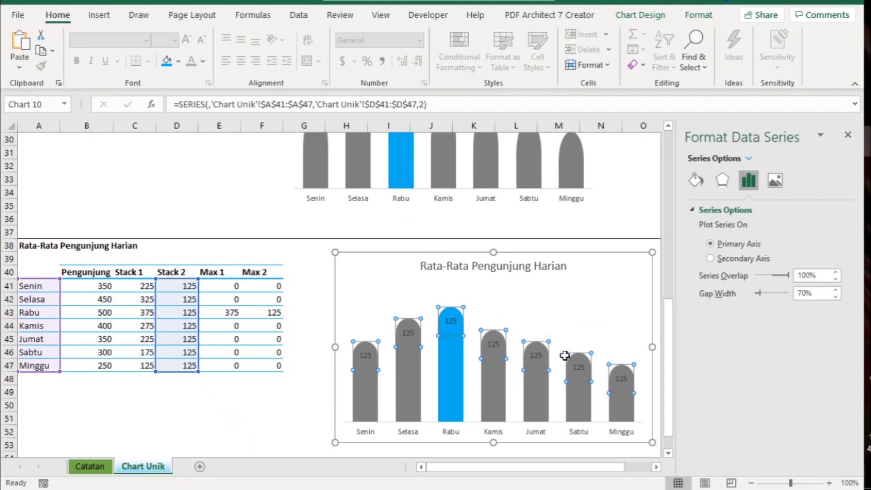
Make the Stack 2 labels use cell values from B41:B47 and stop showing the series' own value.
left_click(451, 322)
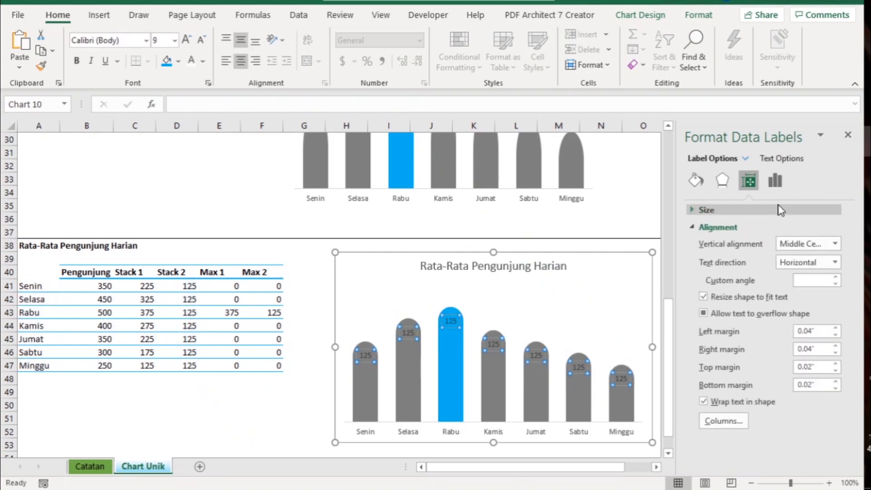
left_click(776, 182)
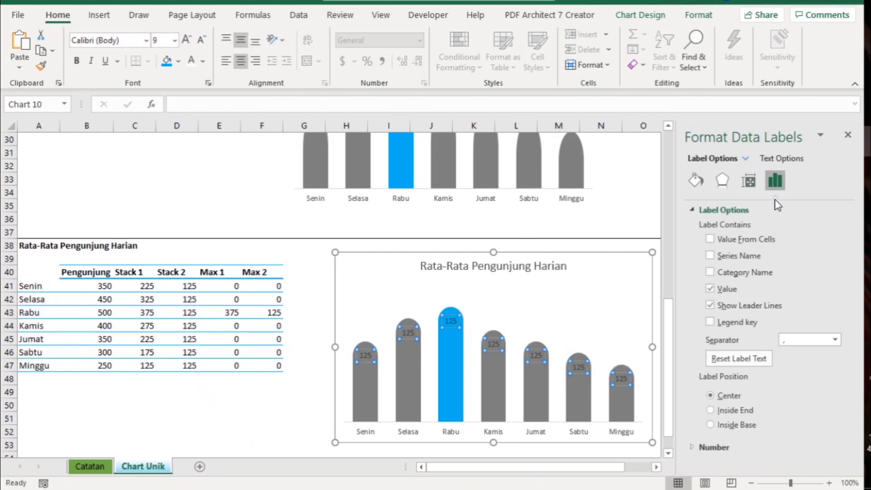
left_click(710, 239)
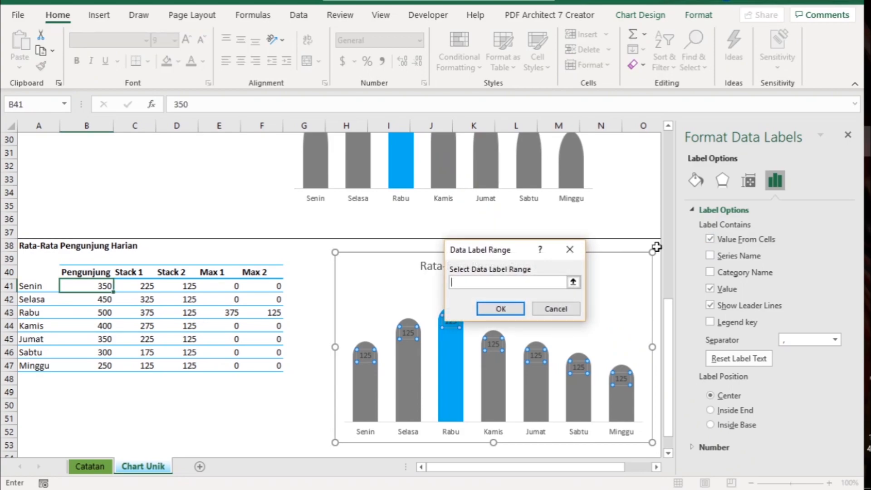
left_click(94, 292)
left_click_drag(93, 292, 88, 367)
left_click(497, 308)
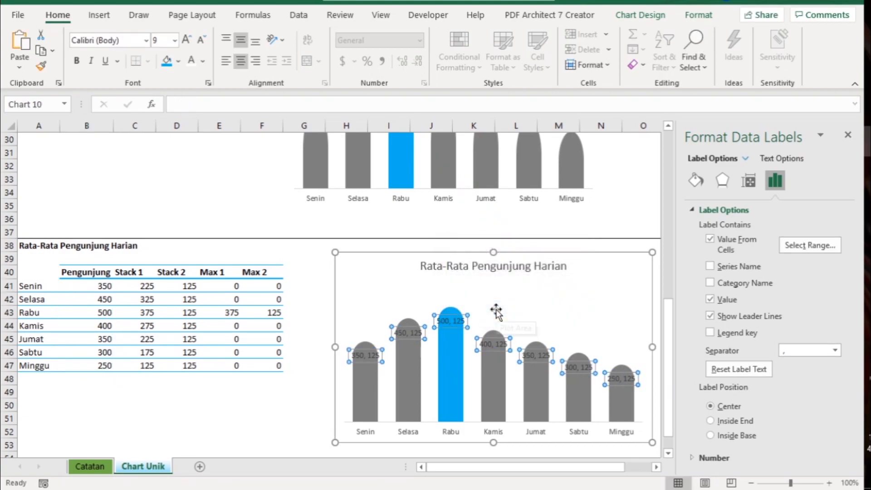
left_click(710, 300)
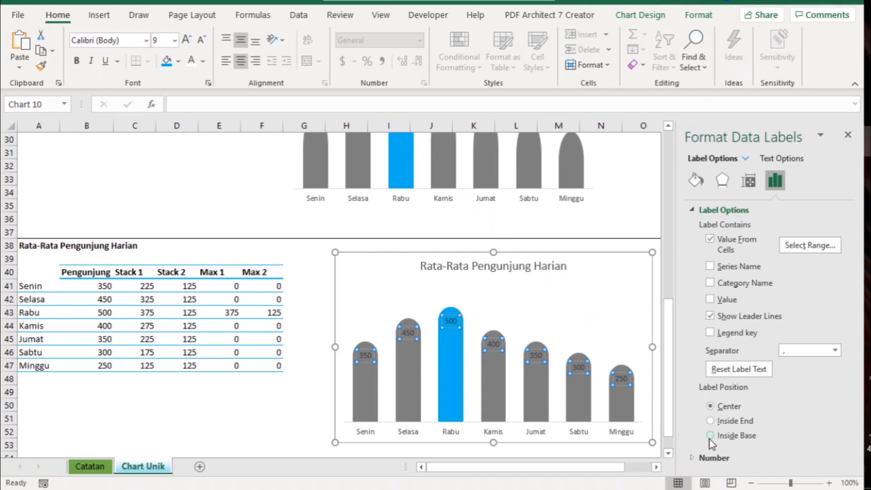
Keep the Stack 2 data labels centered and format their text white at font size 10.
left_click(710, 421)
left_click(710, 406)
left_click(191, 62)
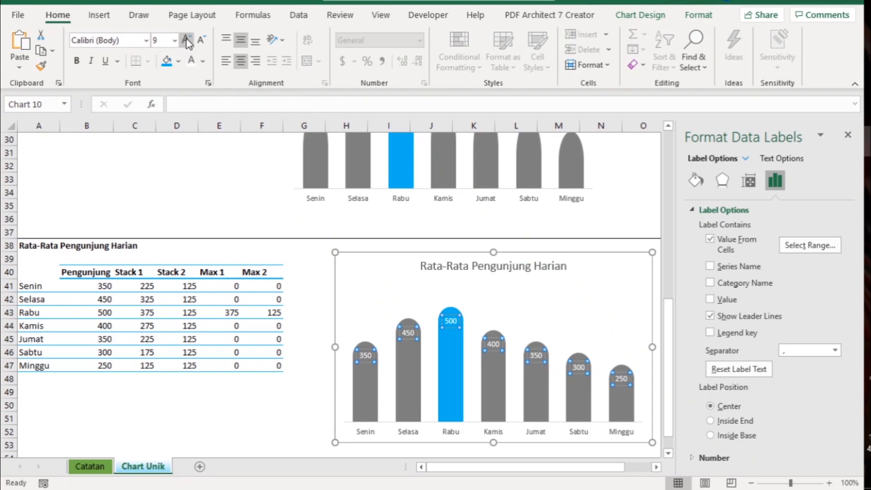
left_click(187, 42)
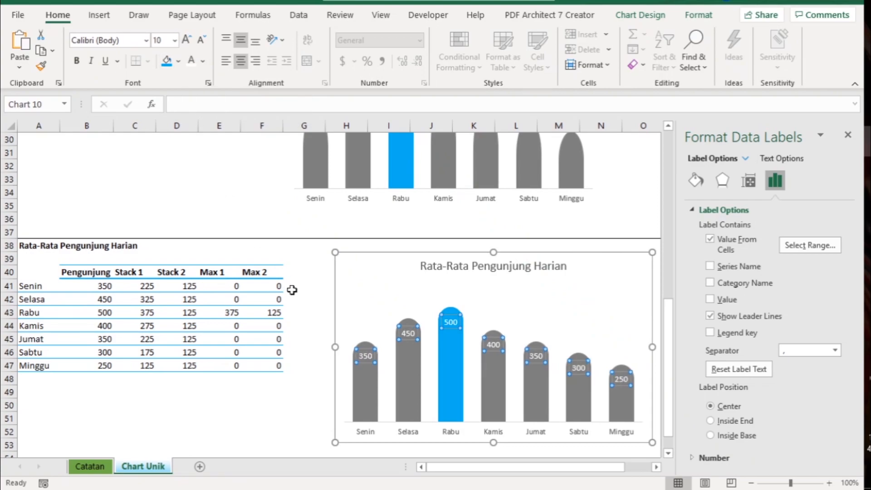
left_click(311, 298)
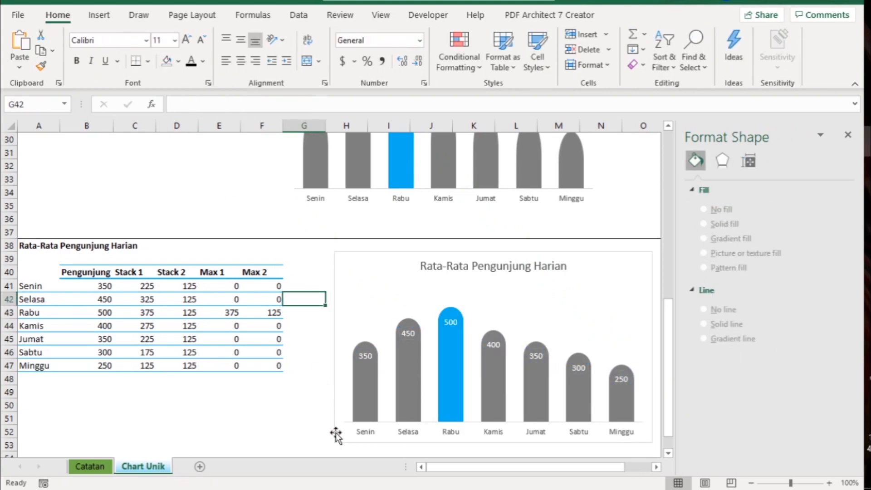
Remove the horizontal day axis from the stacked column chart and add data labels to its Stack 1 series.
left_click(451, 433)
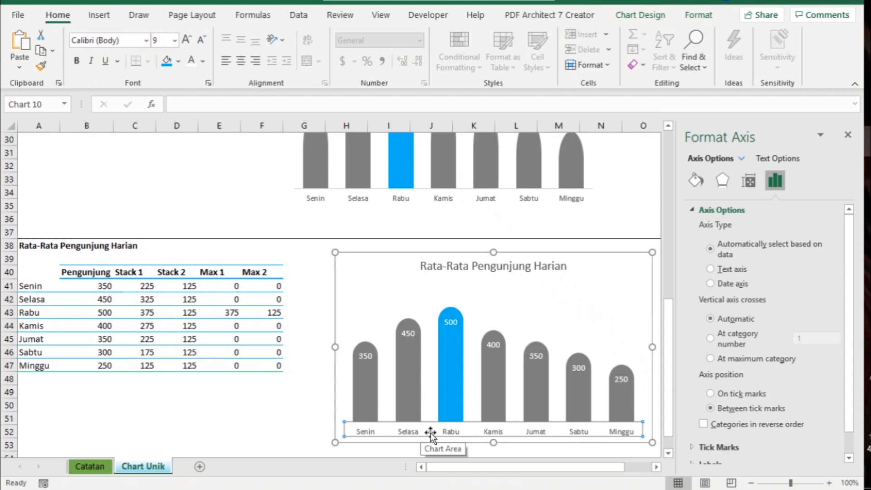
key("Delete")
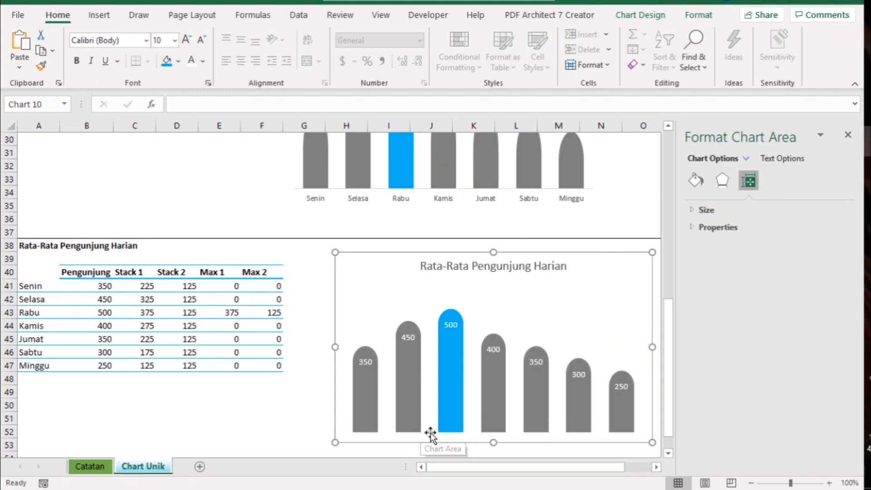
left_click(411, 415)
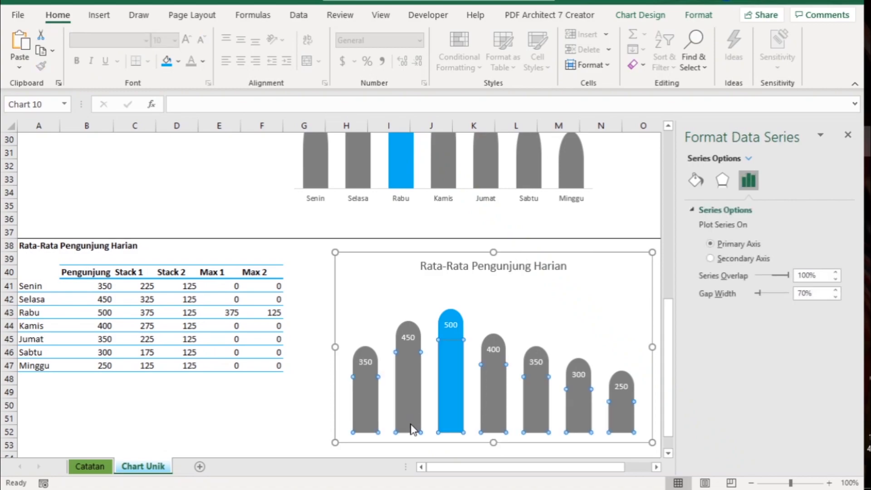
right_click(407, 401)
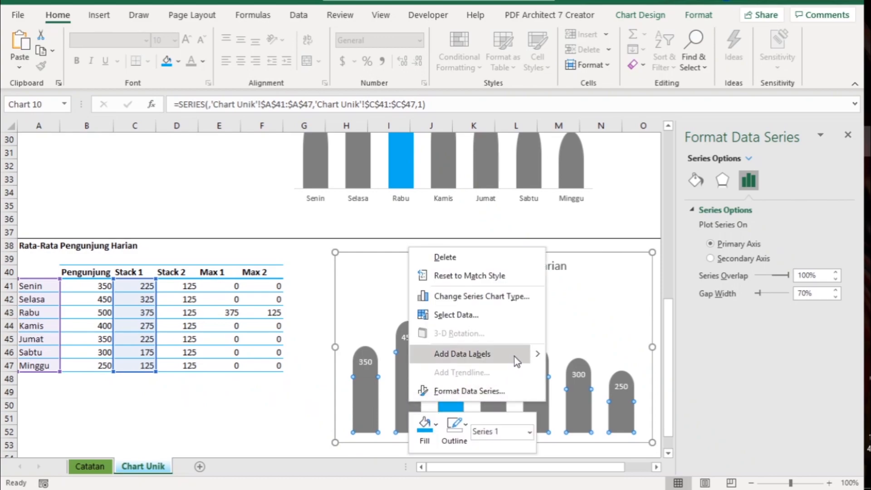
mouse_move(515, 357)
left_click(583, 354)
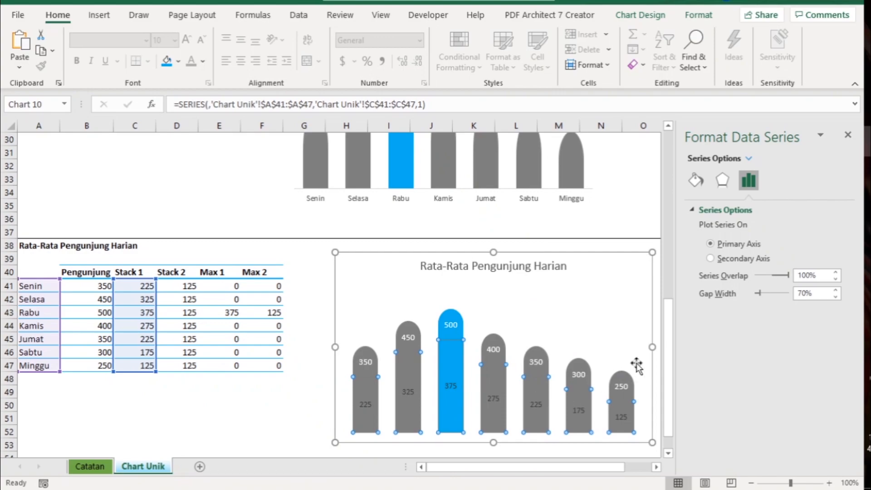
Make the Stack 1 labels use the day names in A41:A47 instead of the series value, positioned at Inside Base.
left_click(364, 404)
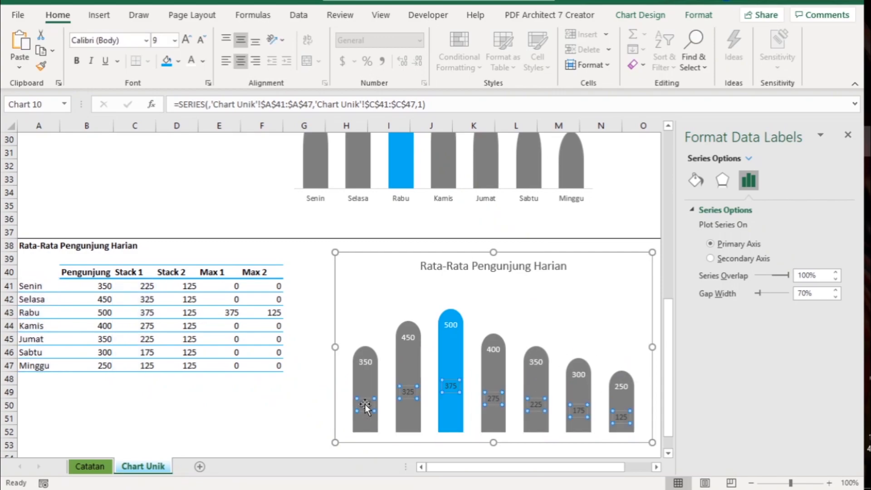
left_click(775, 180)
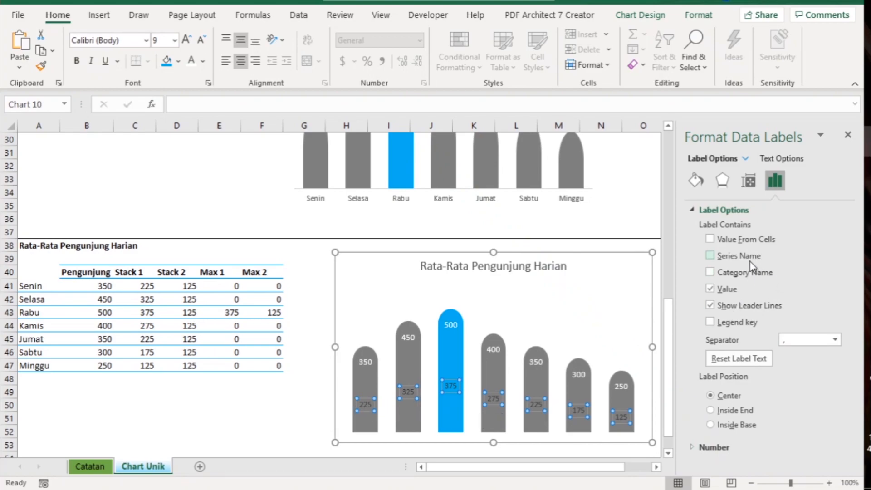
left_click(720, 243)
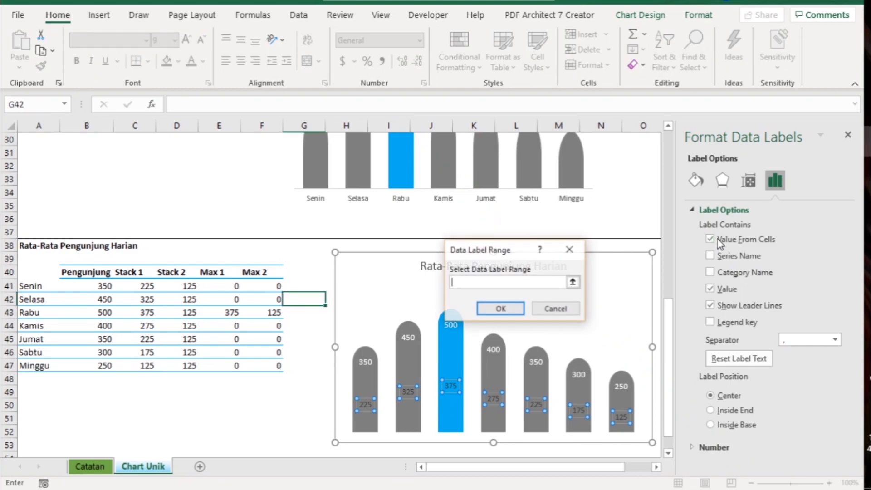
left_click(30, 287)
left_click_drag(30, 287, 24, 366)
left_click(493, 313)
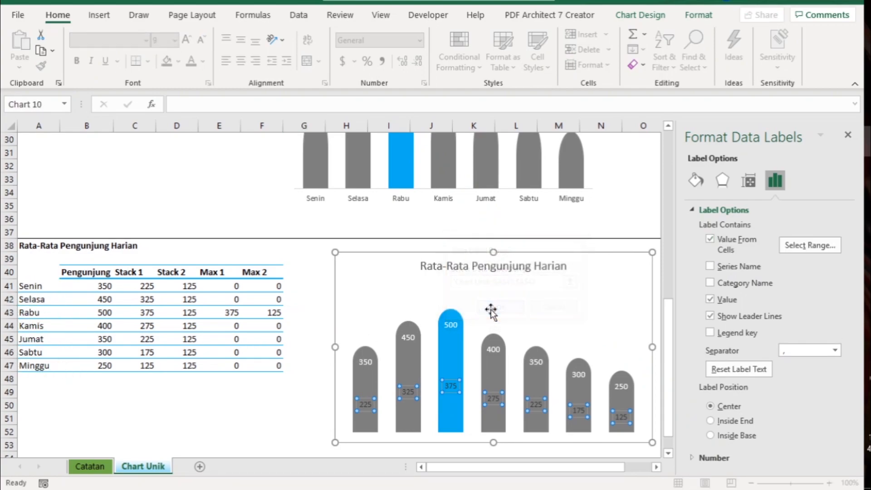
left_click(710, 435)
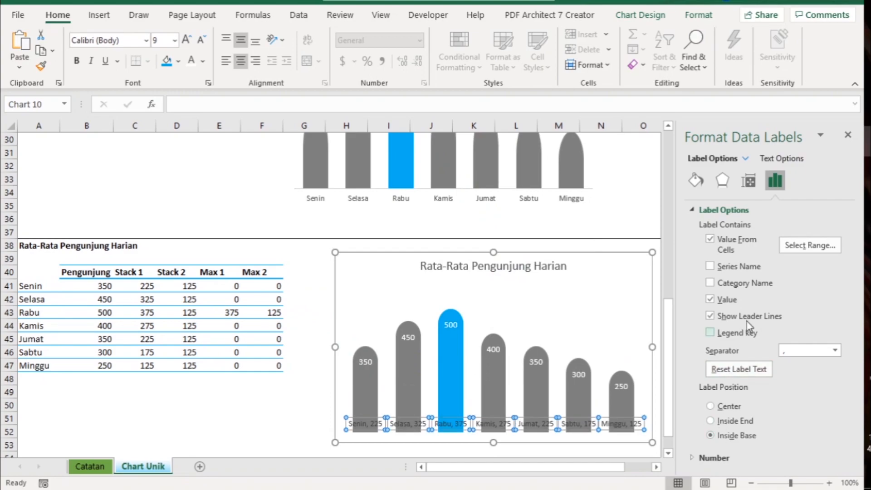
left_click(710, 299)
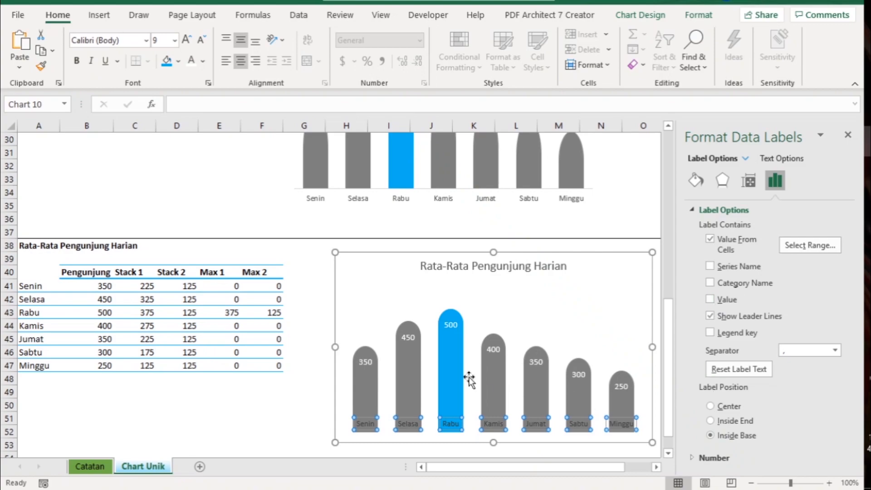
Format the day-name labels in the columns with white text at font size 10.
left_click(191, 62)
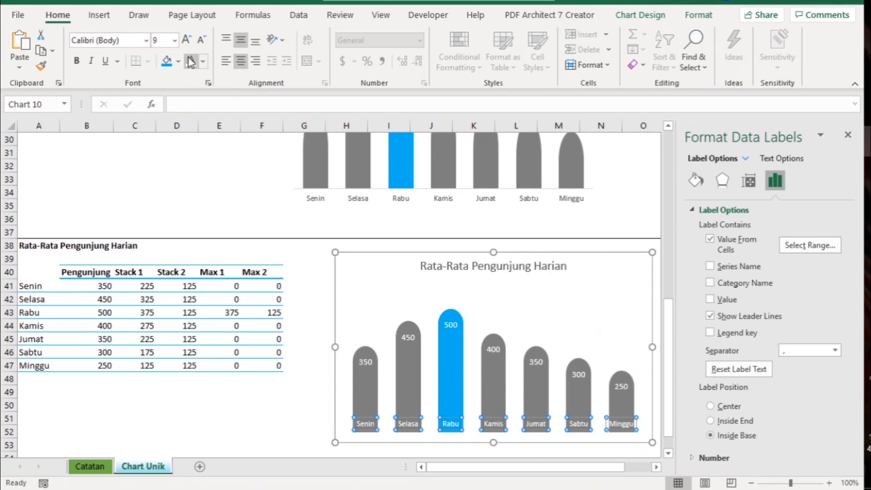
left_click(187, 40)
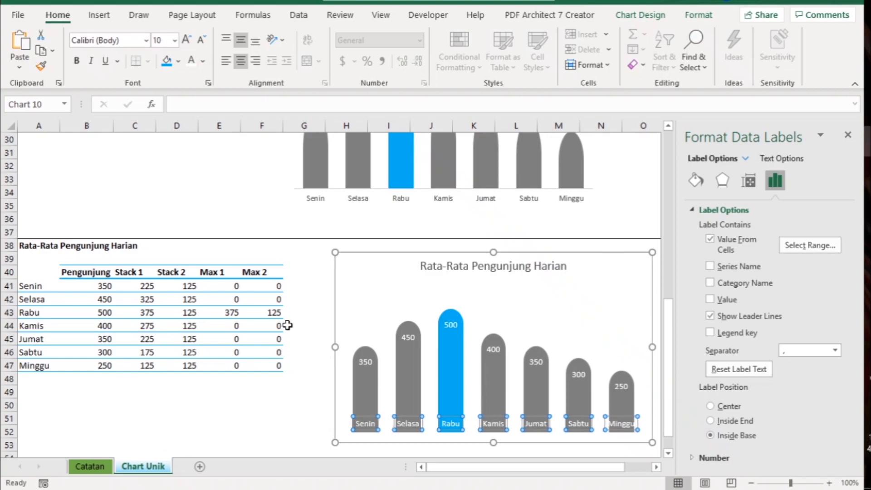
left_click(305, 338)
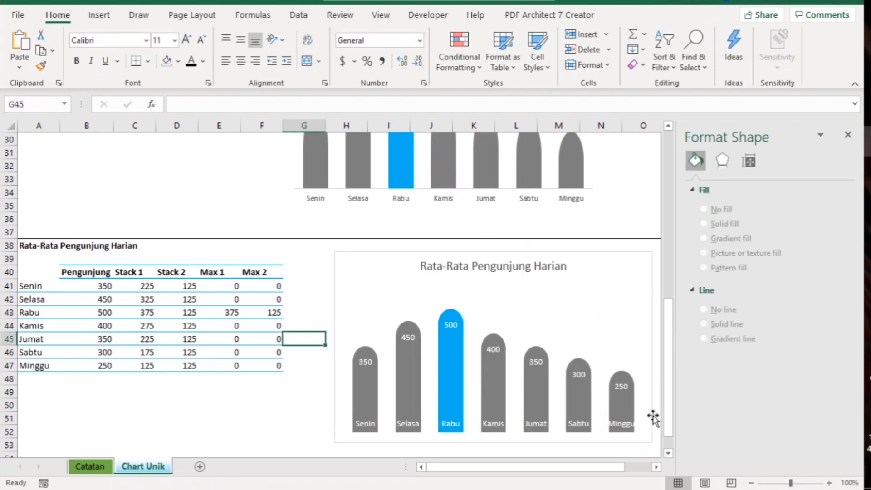
Set the gap width of the stacked columns to 60% to widen them around the day names.
left_click(366, 425)
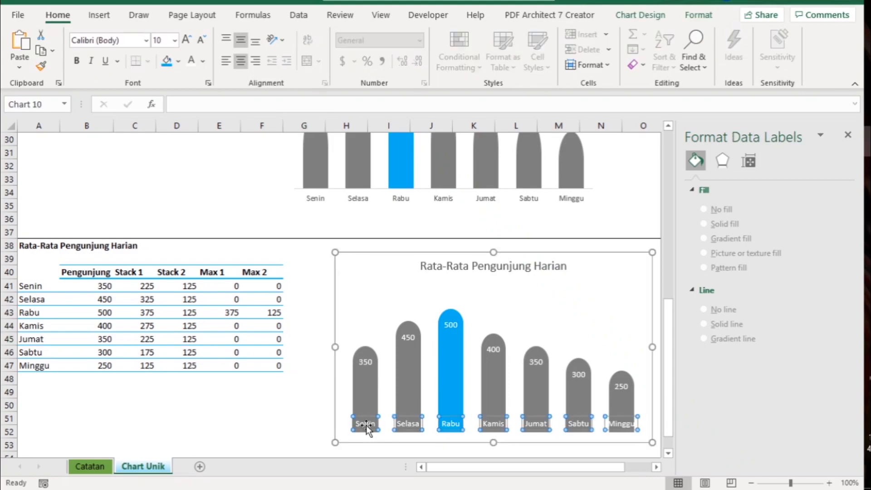
left_click(412, 387)
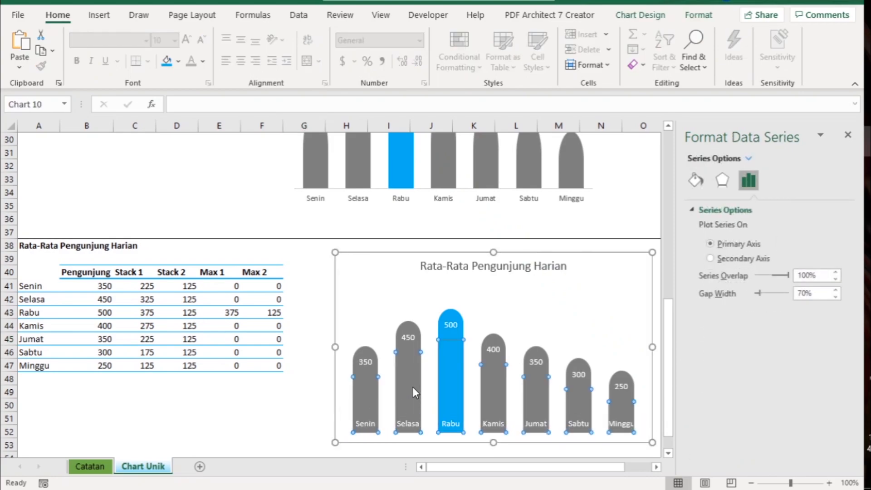
left_click(801, 293)
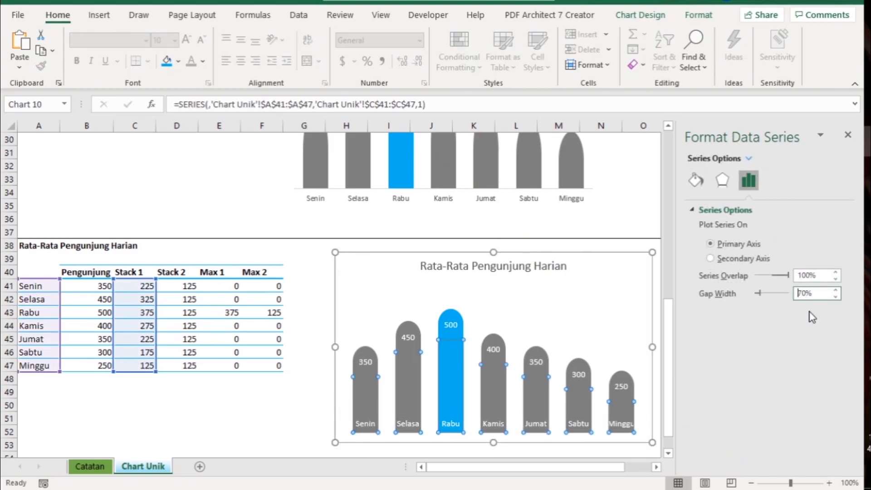
key("BackSpace")
key("Return")
left_click(315, 404)
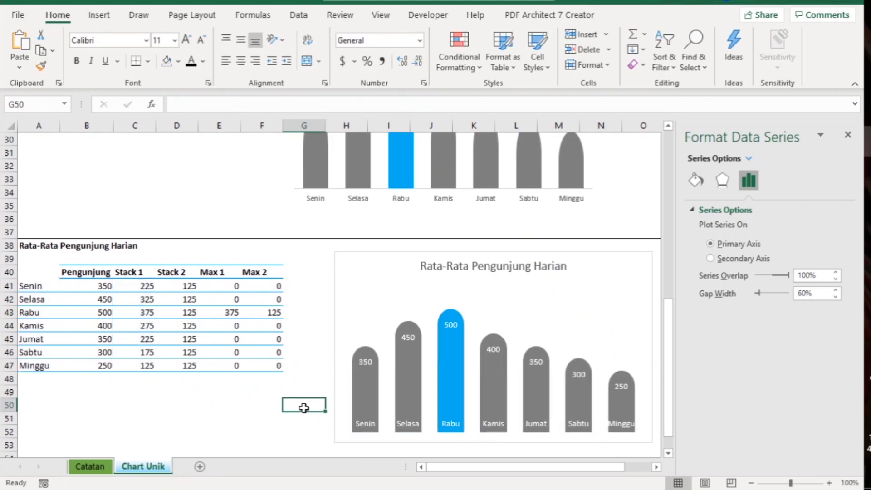
Remove the outline around the stacked column chart and close the formatting pane.
left_click(339, 290)
left_click(699, 17)
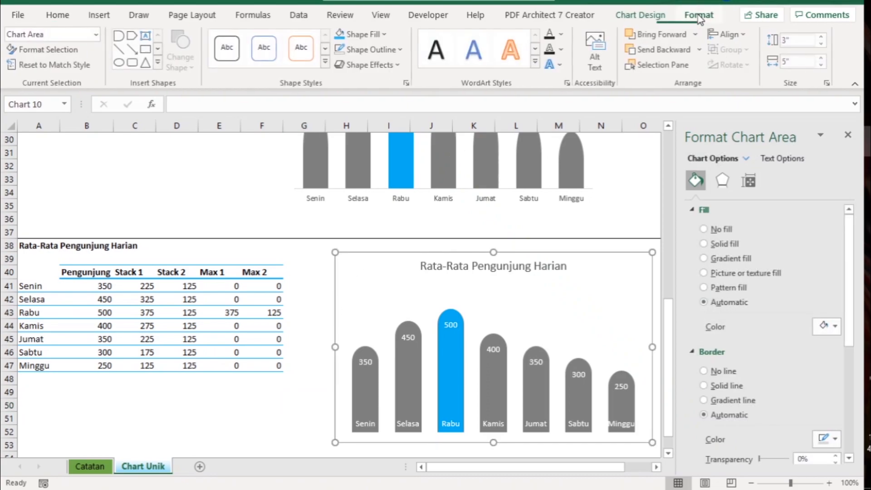
left_click(383, 50)
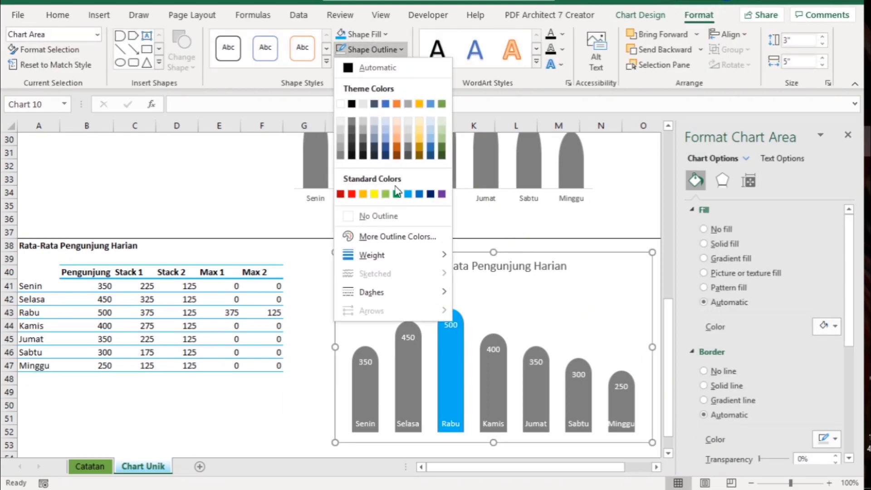
left_click(364, 214)
left_click(309, 302)
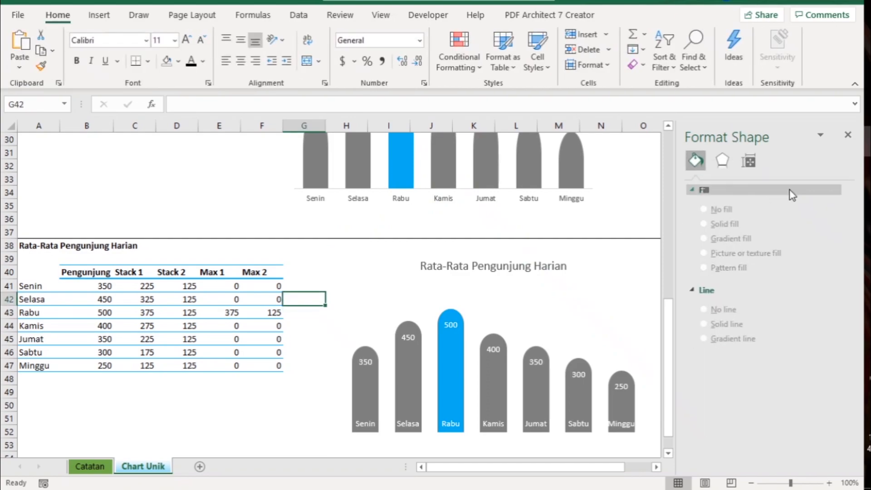
left_click(847, 135)
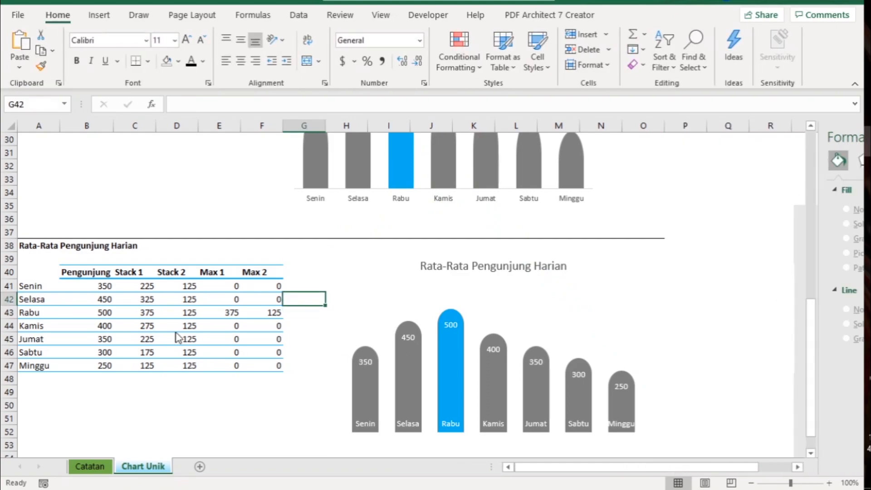
Check the highlighting on the labeled chart by setting Senin's visitors in B41 to 500, and undo the change.
left_click(96, 299)
key("Down")
key("Up")
key("Up")
type("500")
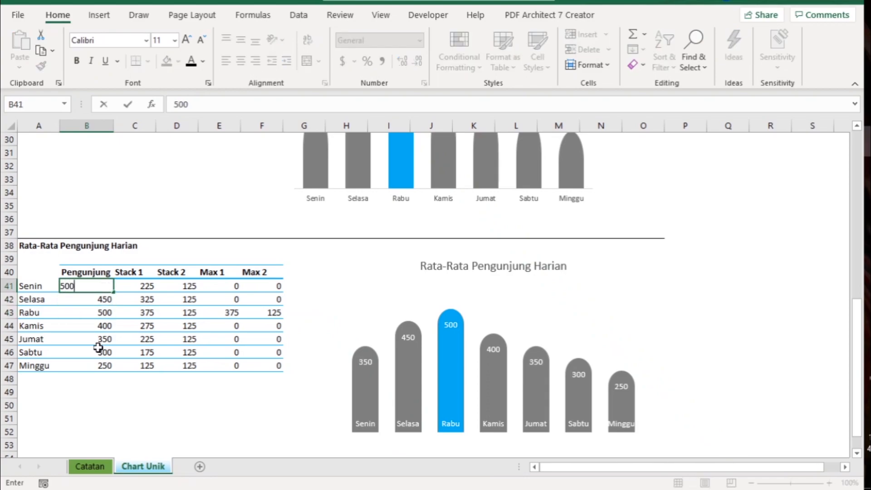
key("Return")
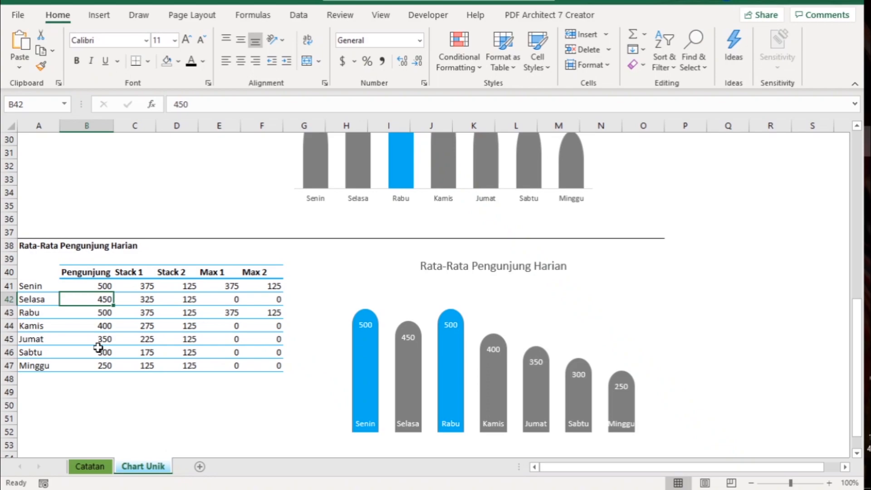
key("ctrl+z")
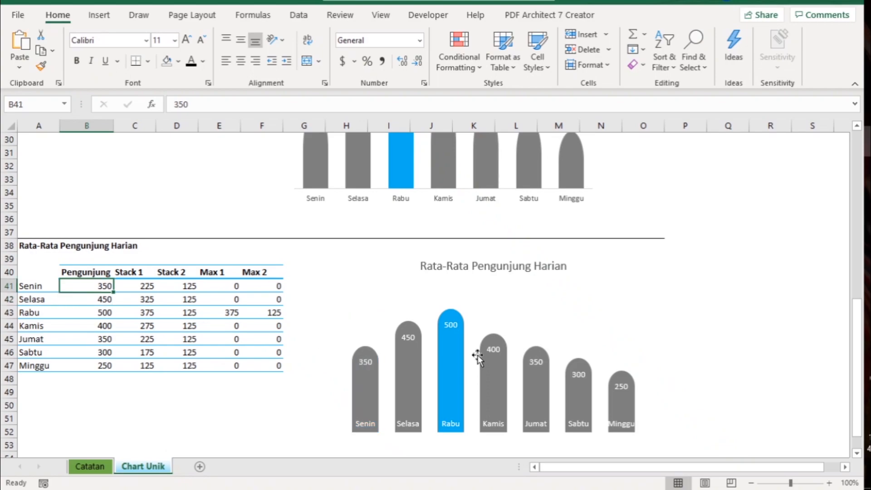
Move the rounded stacked column chart beside the first plain column chart, across columns L to S near the sheet's upper rows.
left_click(627, 281)
left_click_drag(609, 271, 822, 170)
left_click(486, 196)
left_click_drag(540, 171, 456, 169)
left_click(577, 175)
left_click_drag(577, 175, 530, 169)
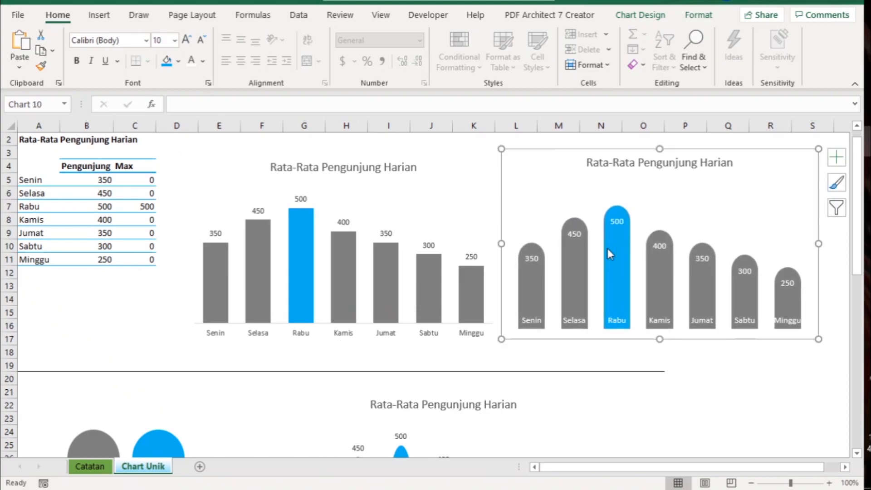
left_click(638, 354)
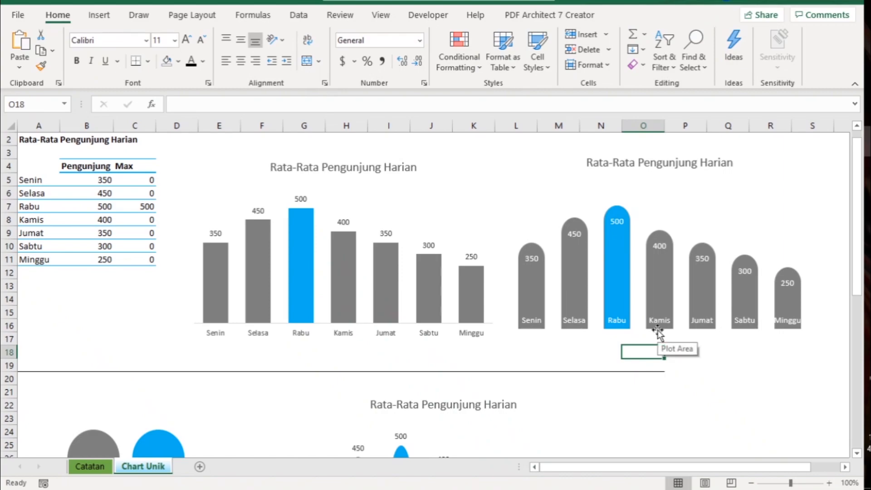